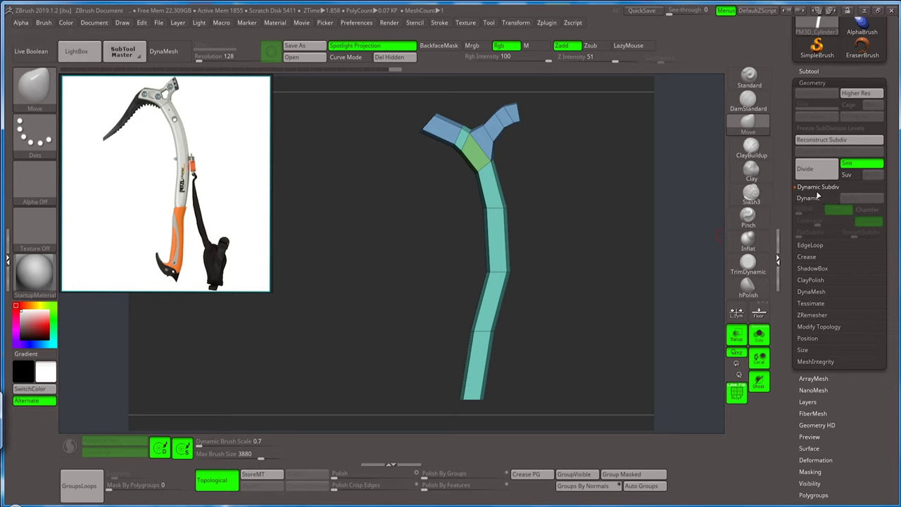
- Turn on Dynamic Subdiv so the low-poly ice axe previews as a smooth mesh
{"action": "left_click", "coordinate": [811, 198]}
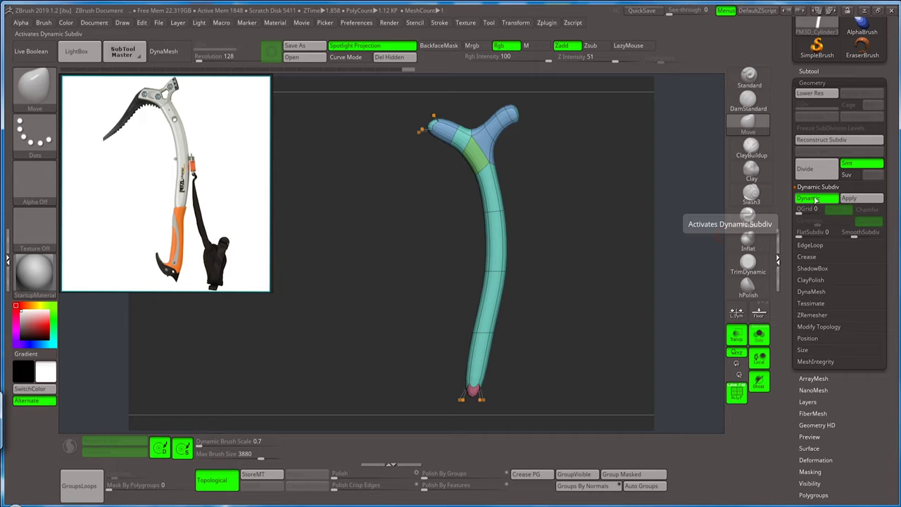
- Turn Dynamic Subdiv off, zoom in on the fork, and switch to the ZModeler brush
{"action": "left_click", "coordinate": [817, 200]}
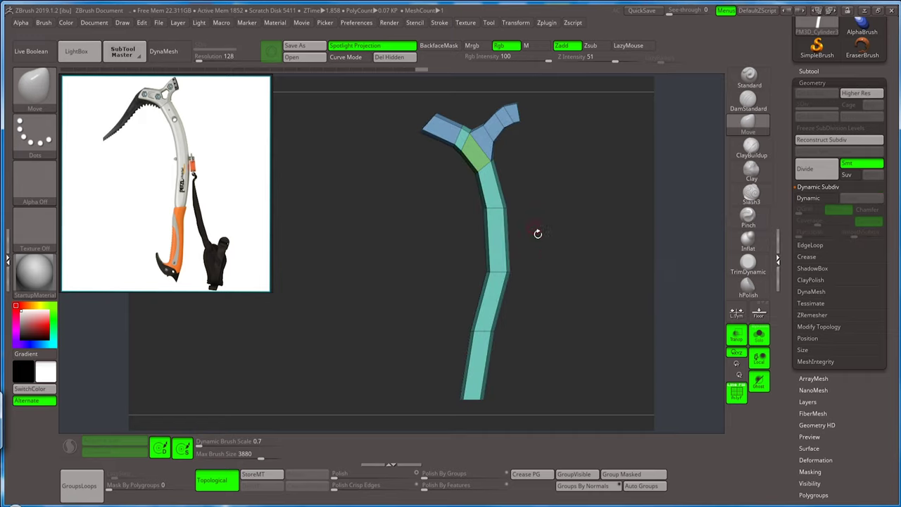
{"action": "left_click_drag", "start_coordinate": [528, 185], "coordinate": [531, 222]}
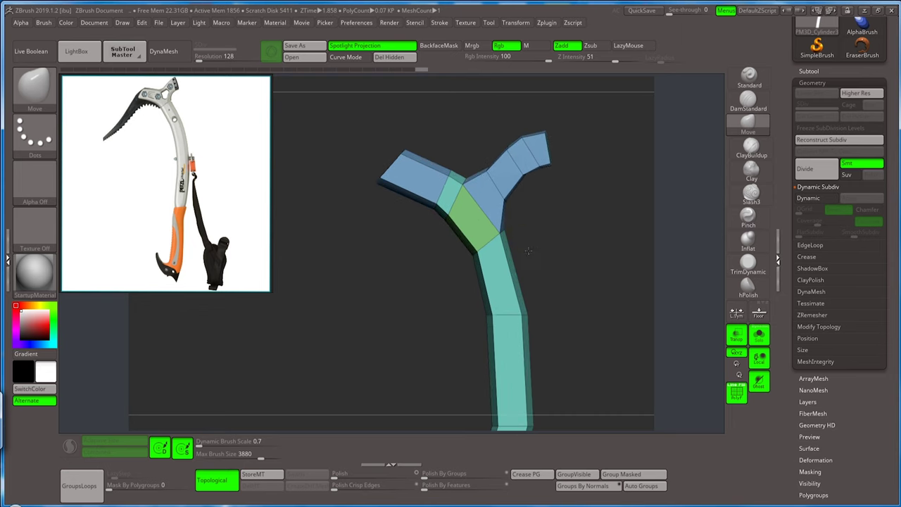
{"action": "key", "text": "b"}
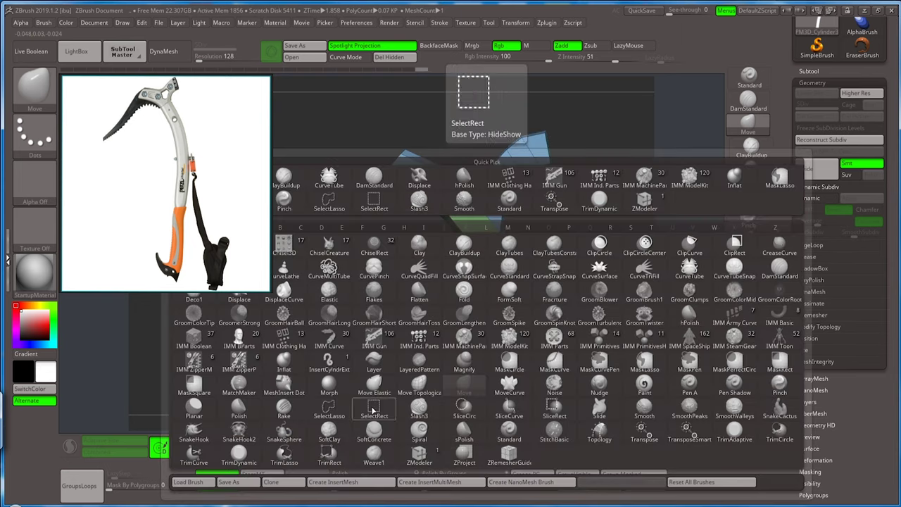
{"action": "left_click", "coordinate": [419, 453]}
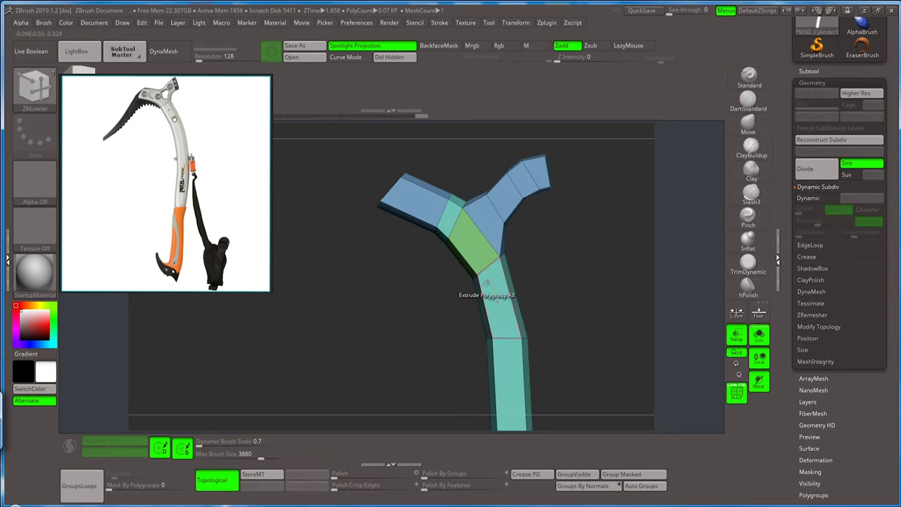
- Set the edge action to Slide EdgeLoop Complete and slide the loop below the green face upward
{"action": "key", "text": "space"}
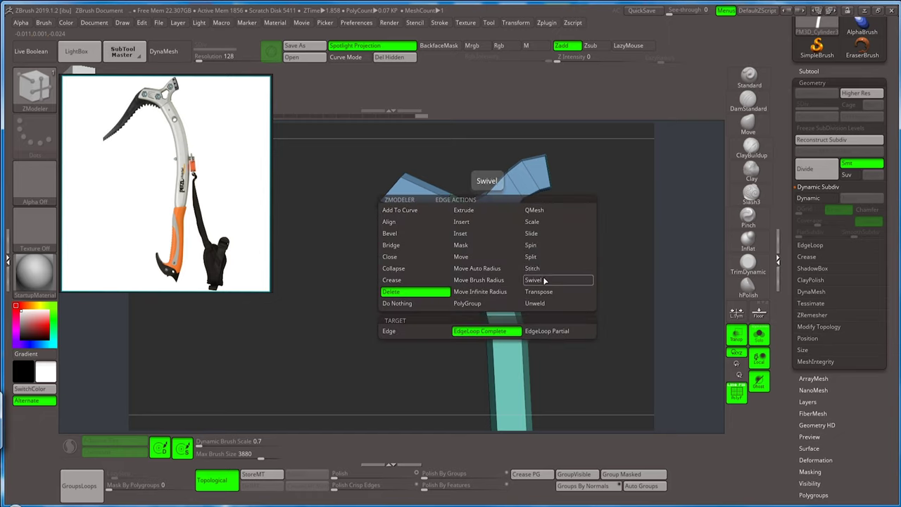
{"action": "left_click", "coordinate": [540, 233]}
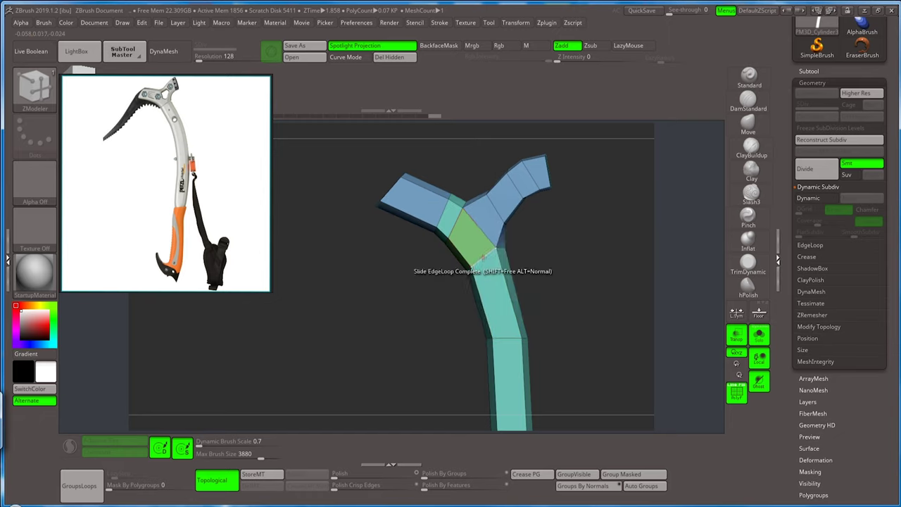
{"action": "key", "text": "space"}
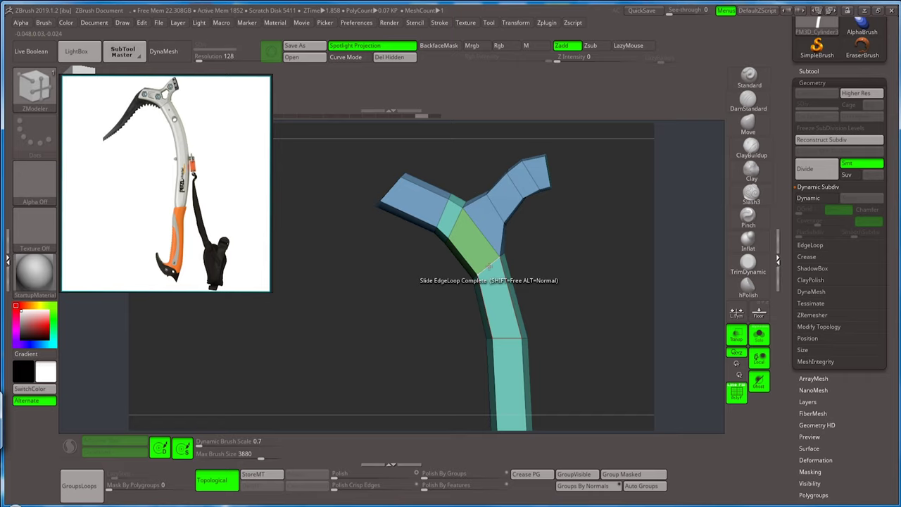
{"action": "left_click_drag", "start_coordinate": [489, 268], "coordinate": [486, 256]}
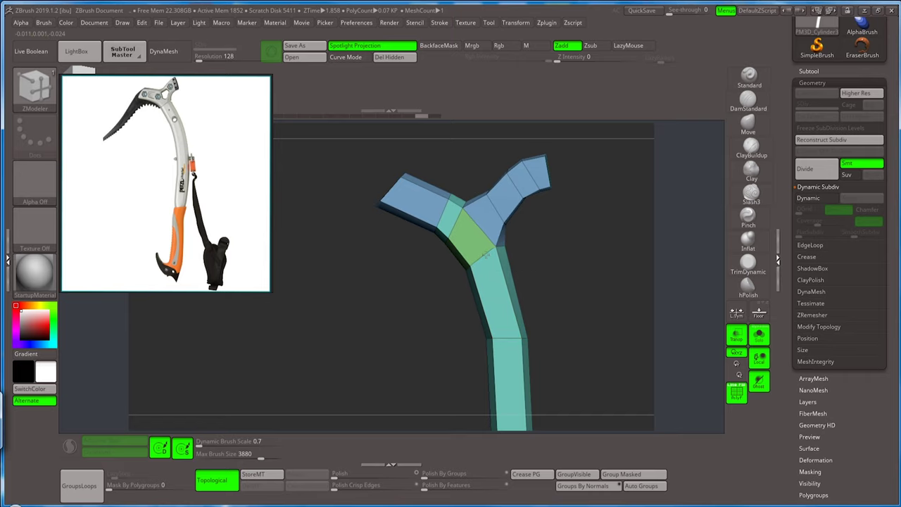
- Reselect ZModeler, slide the left fork arm's edge loop outward, and zoom out to the whole axe
{"action": "left_click", "coordinate": [748, 124]}
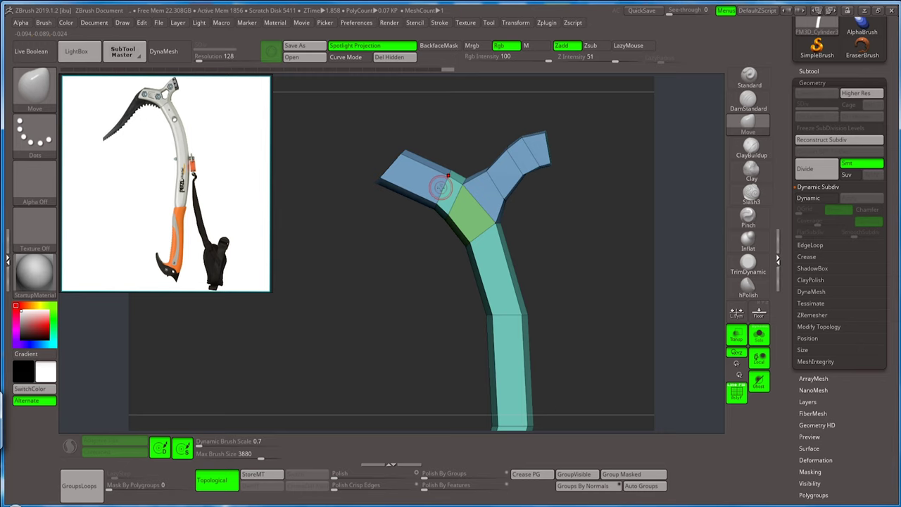
{"action": "key", "text": "b"}
{"action": "key", "text": "z"}
{"action": "key", "text": "m"}
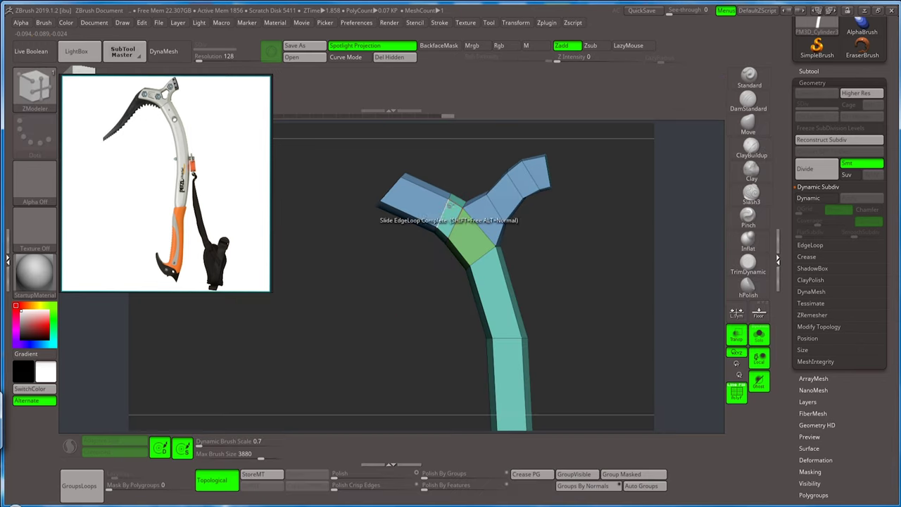
{"action": "left_click_drag", "start_coordinate": [449, 205], "coordinate": [428, 202]}
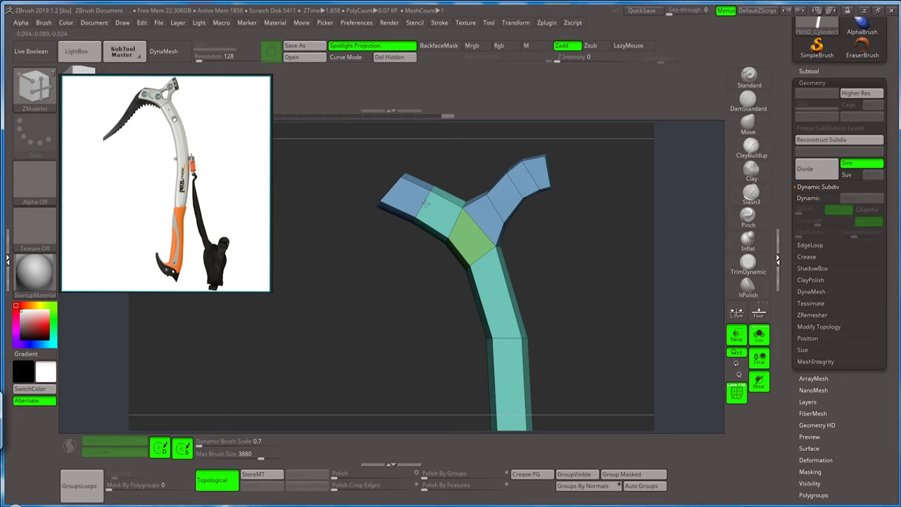
{"action": "left_click_drag", "start_coordinate": [453, 298], "coordinate": [411, 213]}
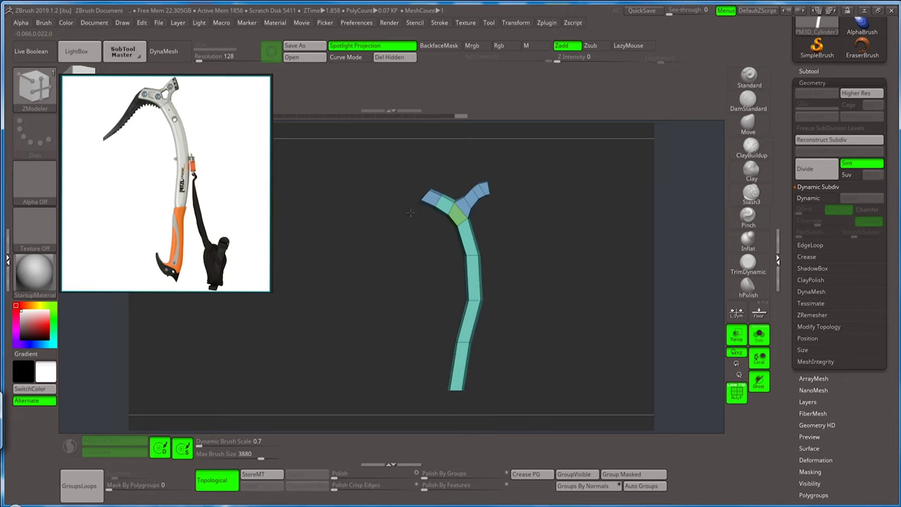
- Rotate the view and pick a different ZModeler edge action
{"action": "left_click_drag", "start_coordinate": [513, 251], "coordinate": [501, 216]}
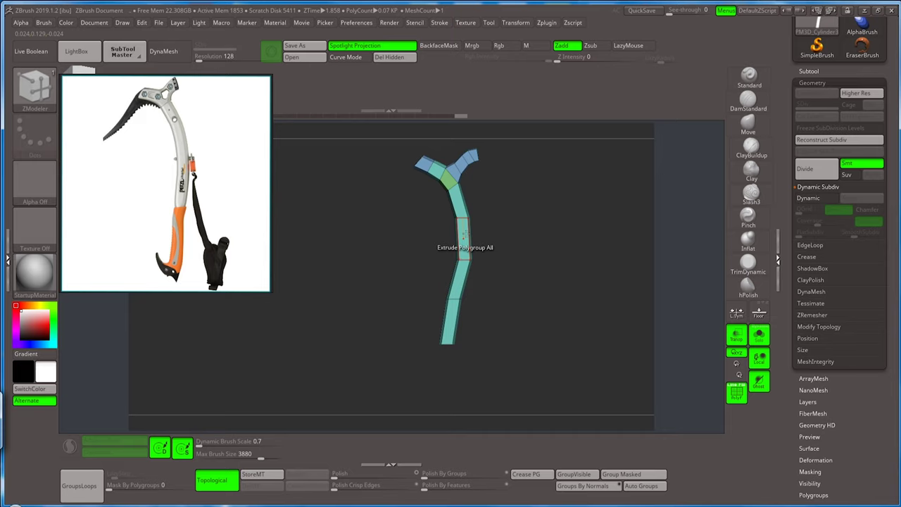
{"action": "key", "text": "space"}
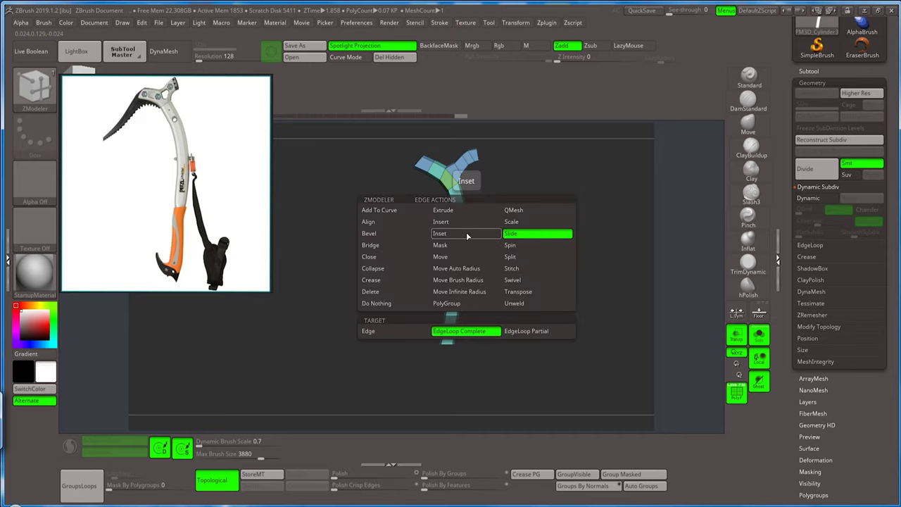
{"action": "left_click", "coordinate": [463, 224]}
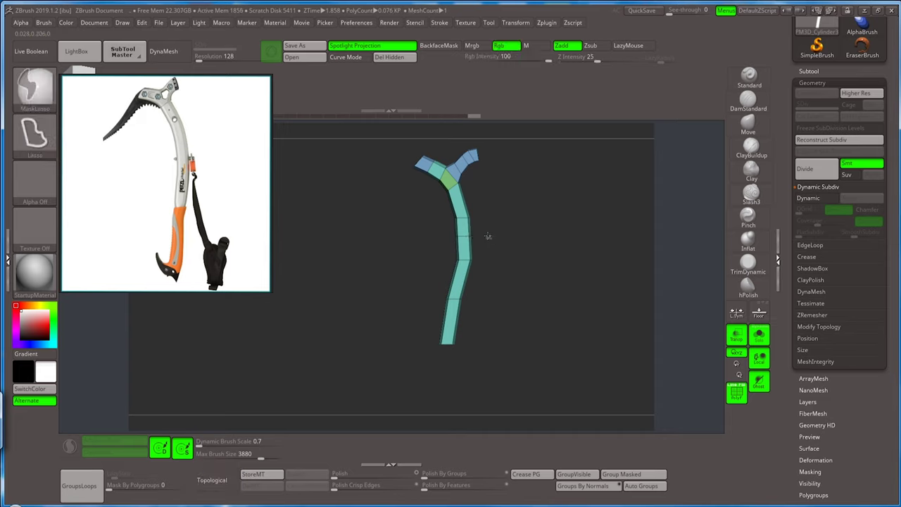
- Lasso-mask a band across the middle of the shaft, invert the mask, and bring up the gizmo
{"action": "mouse_move", "coordinate": [489, 235]}
{"action": "left_mouse_down", "text": "ctrl"}
{"action": "mouse_move", "coordinate": [445, 224]}
{"action": "mouse_move", "coordinate": [497, 235]}
{"action": "left_mouse_up", "text": "ctrl"}
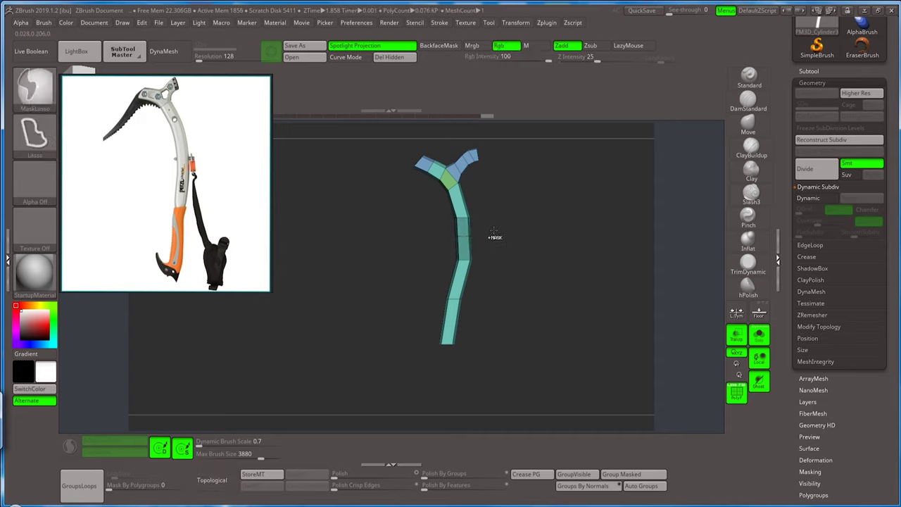
{"action": "left_click", "coordinate": [496, 234], "text": "ctrl"}
{"action": "key", "text": "r"}
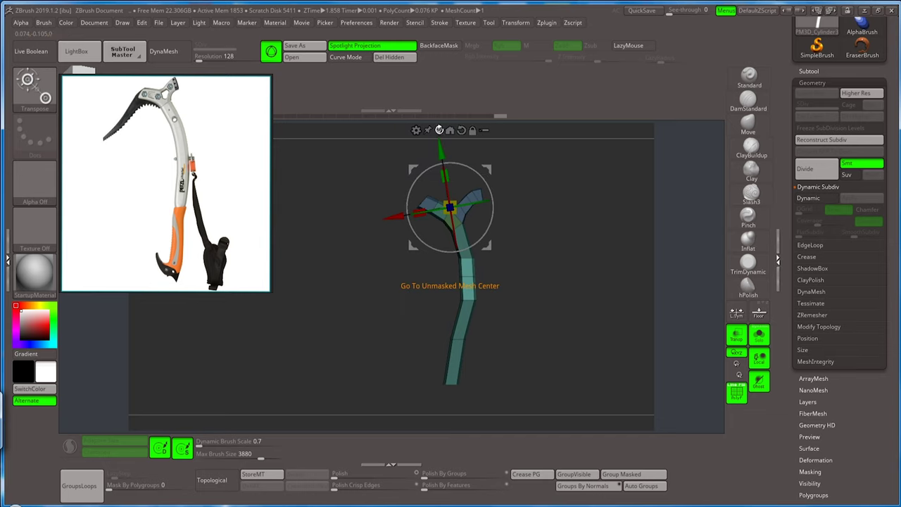
- Centre the gizmo on the unmasked shaft section, nudge it sideways along X, and realign the gizmo
{"action": "left_click", "coordinate": [445, 130]}
{"action": "left_click_drag", "start_coordinate": [415, 285], "coordinate": [419, 284]}
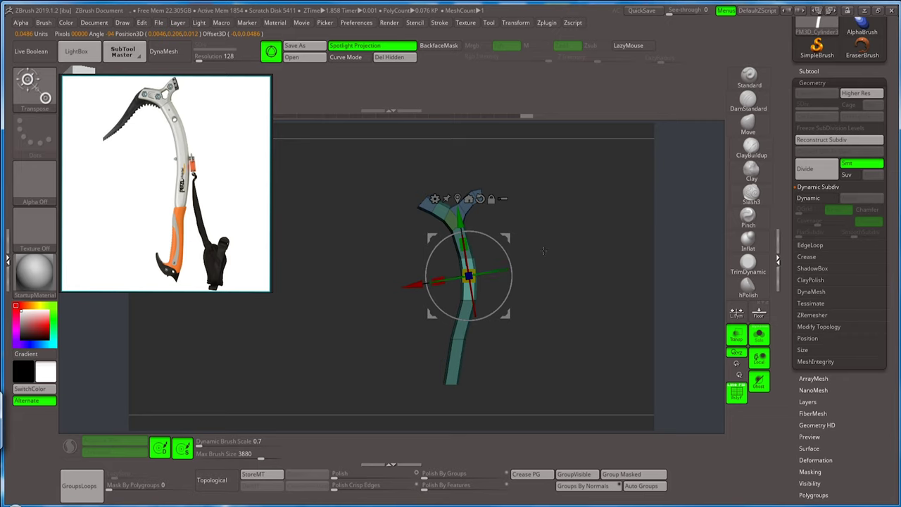
{"action": "mouse_move", "coordinate": [544, 251]}
{"action": "left_mouse_down", "text": "alt"}
{"action": "mouse_move", "coordinate": [547, 366]}
{"action": "mouse_move", "coordinate": [543, 301]}
{"action": "left_mouse_up", "text": "alt"}
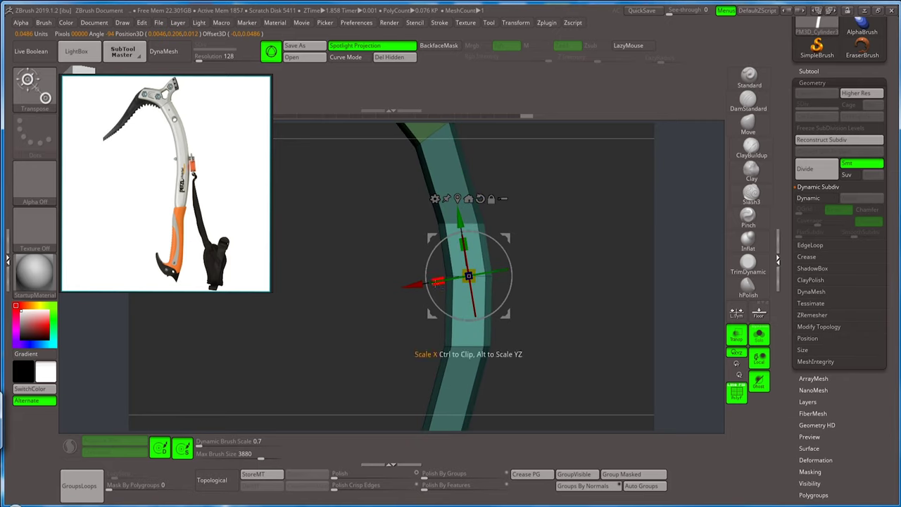
{"action": "left_click_drag", "start_coordinate": [505, 248], "coordinate": [524, 262]}
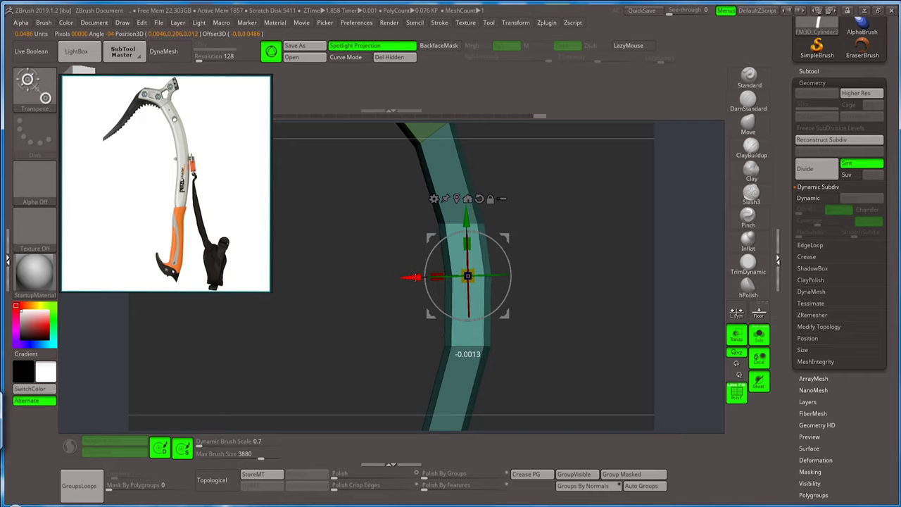
{"action": "key", "text": "q"}
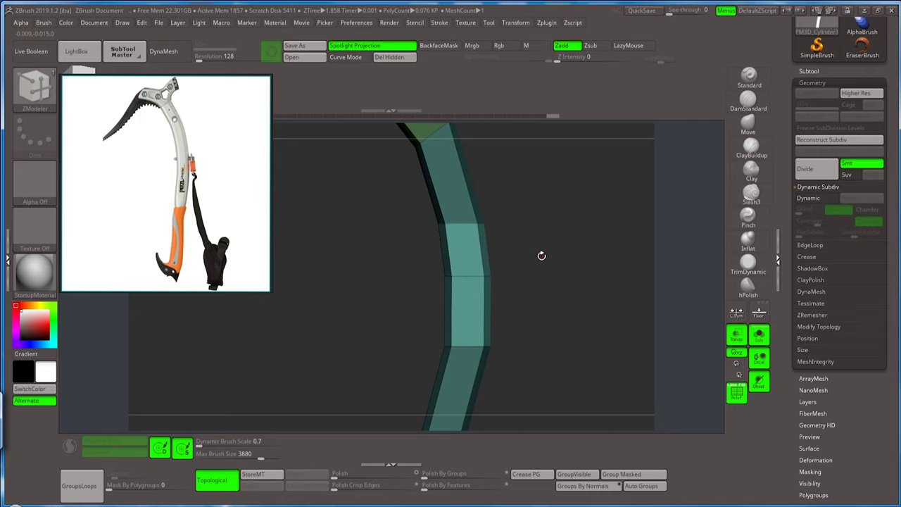
{"action": "mouse_move", "coordinate": [541, 256]}
{"action": "left_mouse_down"}
{"action": "mouse_move", "coordinate": [542, 296]}
{"action": "mouse_move", "coordinate": [519, 231]}
{"action": "mouse_move", "coordinate": [515, 275]}
{"action": "mouse_move", "coordinate": [501, 296]}
{"action": "left_mouse_up"}
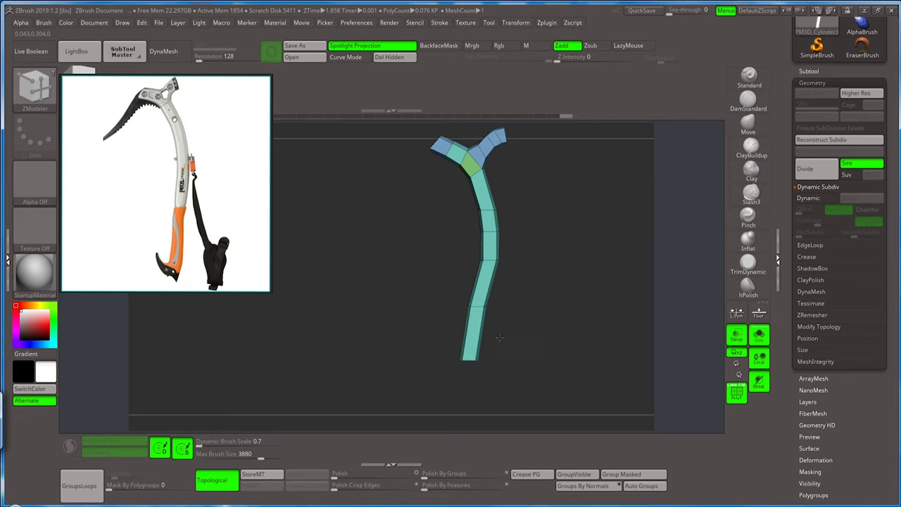
- Add an edge loop across the lower shaft, mask and invert so the lower segment is free
{"action": "mouse_move", "coordinate": [488, 357]}
{"action": "left_mouse_down"}
{"action": "mouse_move", "coordinate": [509, 352]}
{"action": "mouse_move", "coordinate": [499, 312]}
{"action": "left_mouse_up"}
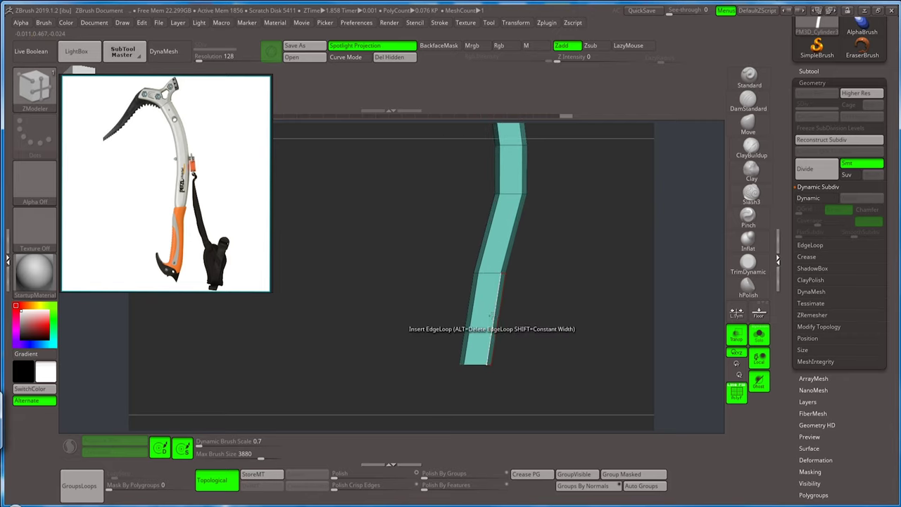
{"action": "left_click", "coordinate": [491, 329]}
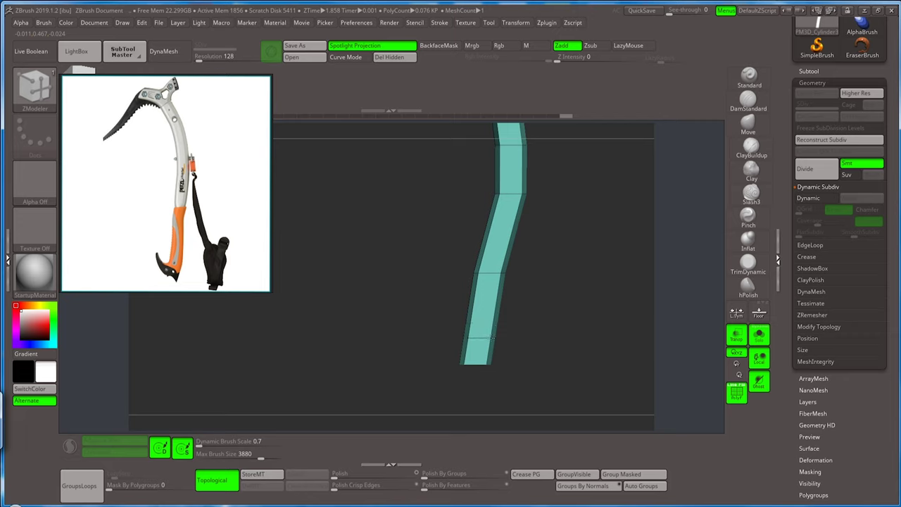
{"action": "left_click_drag", "start_coordinate": [502, 336], "coordinate": [486, 328], "text": "ctrl"}
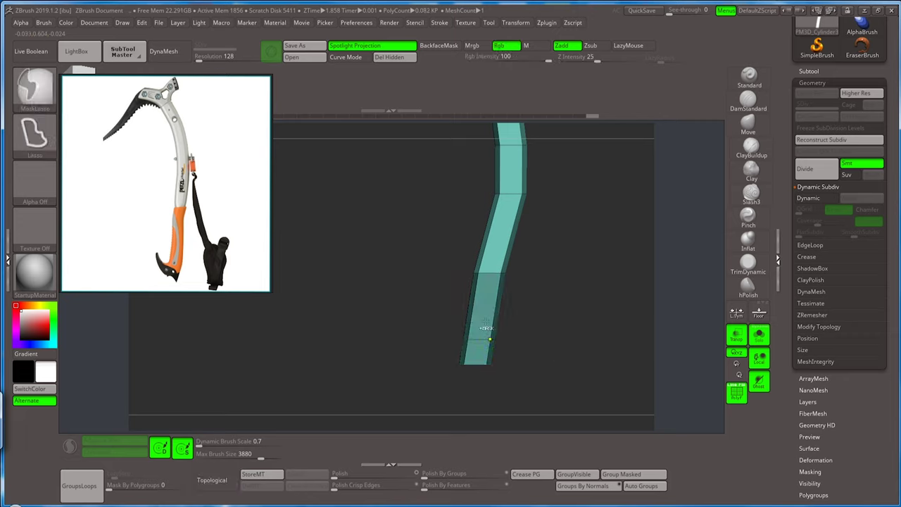
{"action": "left_click", "coordinate": [540, 297], "text": "ctrl"}
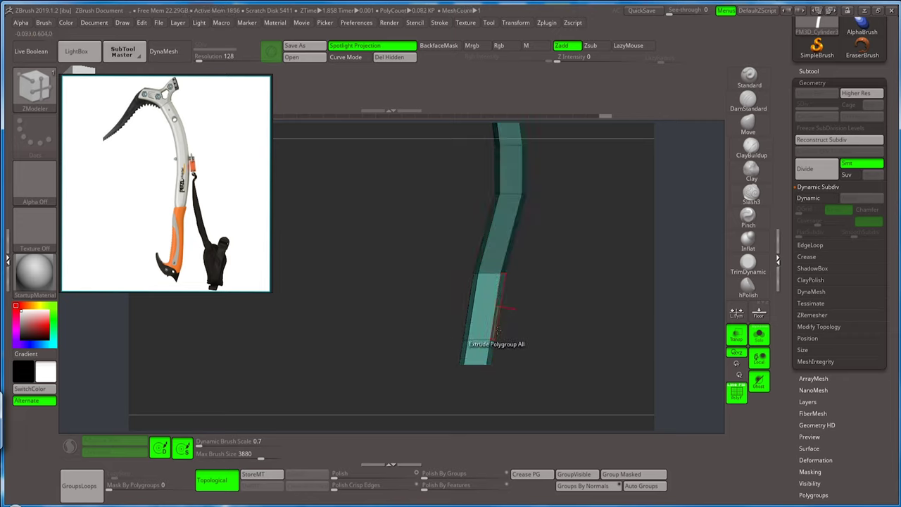
{"action": "key", "text": "w"}
- Nudge the unmasked shaft part slightly sideways to bend it, then clear the mask
{"action": "left_click_drag", "start_coordinate": [543, 264], "coordinate": [491, 192], "text": "alt"}
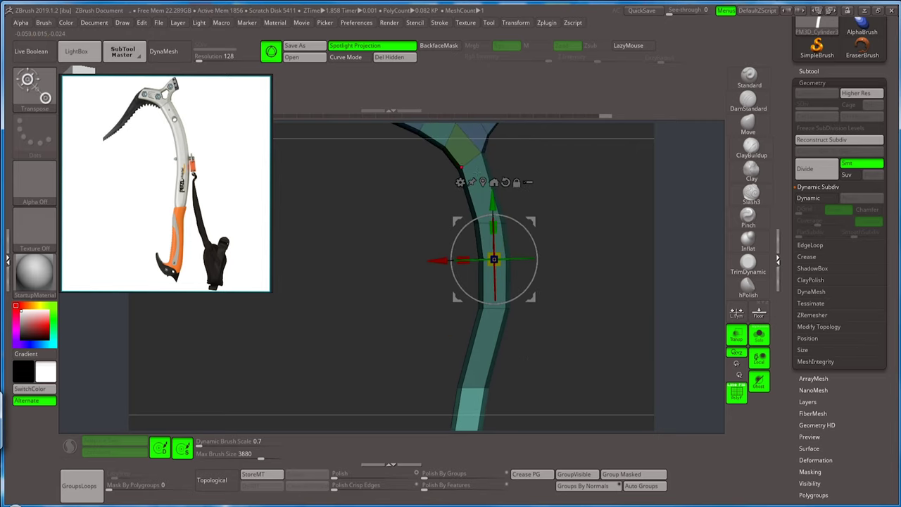
{"action": "left_click_drag", "start_coordinate": [525, 341], "coordinate": [542, 230], "text": "alt"}
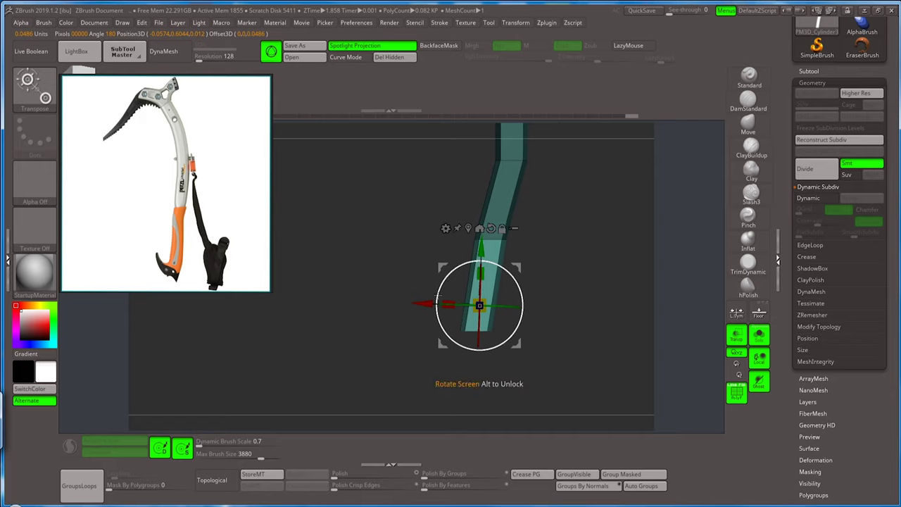
{"action": "left_click", "coordinate": [433, 304]}
{"action": "left_click_drag", "start_coordinate": [434, 304], "coordinate": [435, 304]}
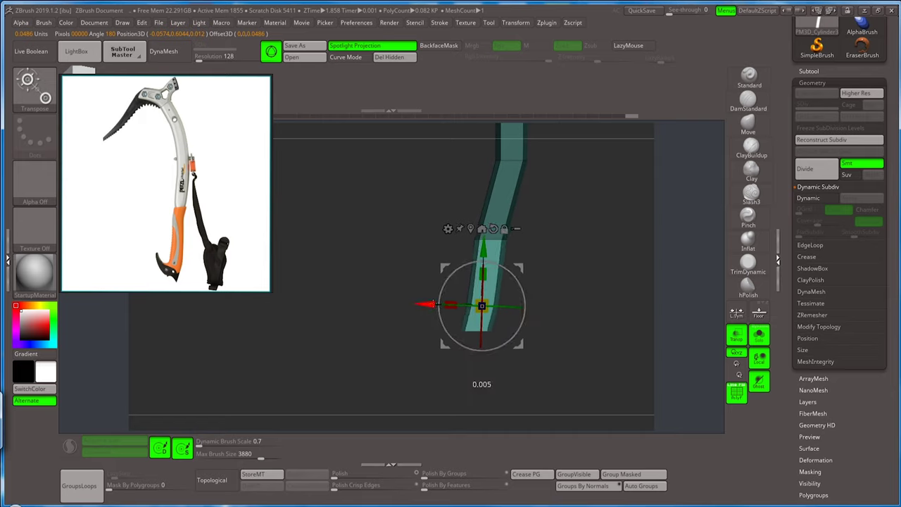
{"action": "key", "text": "q"}
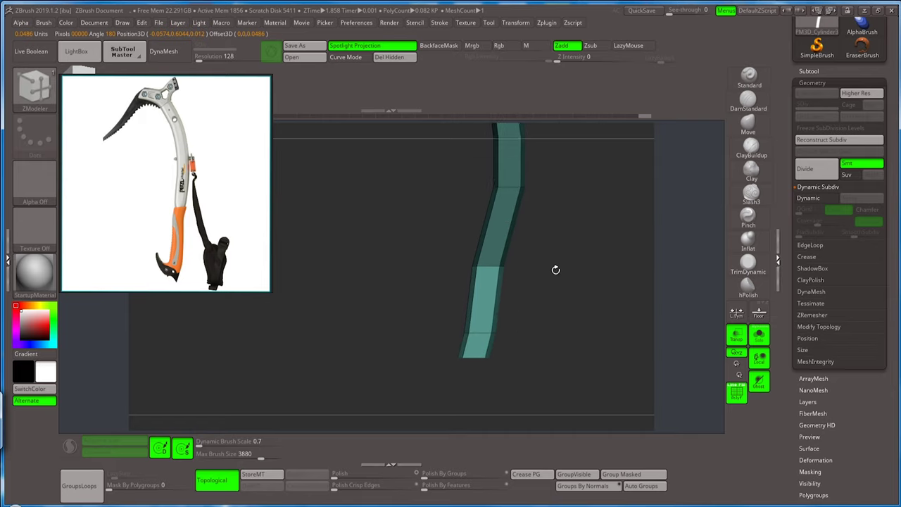
{"action": "left_click", "coordinate": [551, 294], "text": "ctrl"}
{"action": "left_click_drag", "start_coordinate": [545, 250], "coordinate": [531, 284]}
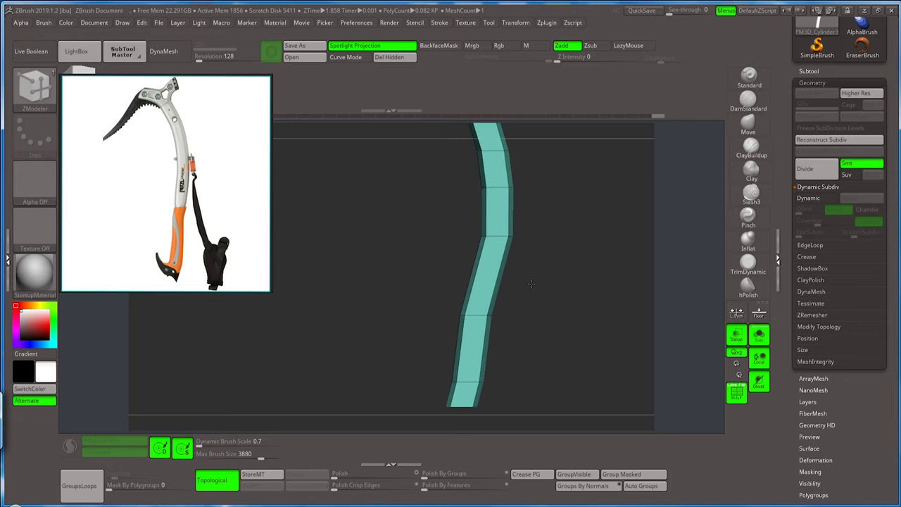
- Insert an edge loop across the shaft and shift its masked-free middle segment slightly left
{"action": "left_click", "coordinate": [497, 268]}
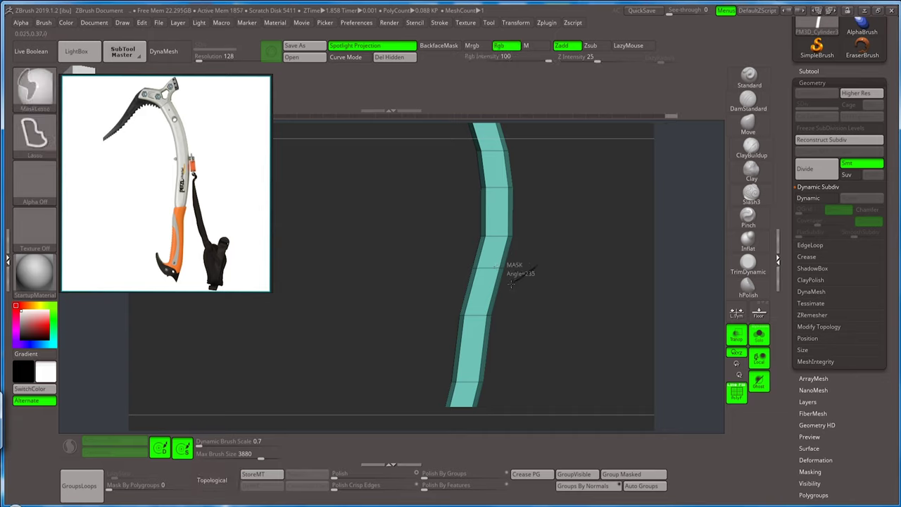
{"action": "left_click_drag", "start_coordinate": [531, 262], "coordinate": [526, 278], "text": "ctrl"}
{"action": "left_click", "coordinate": [526, 278], "text": "ctrl"}
{"action": "key", "text": "w"}
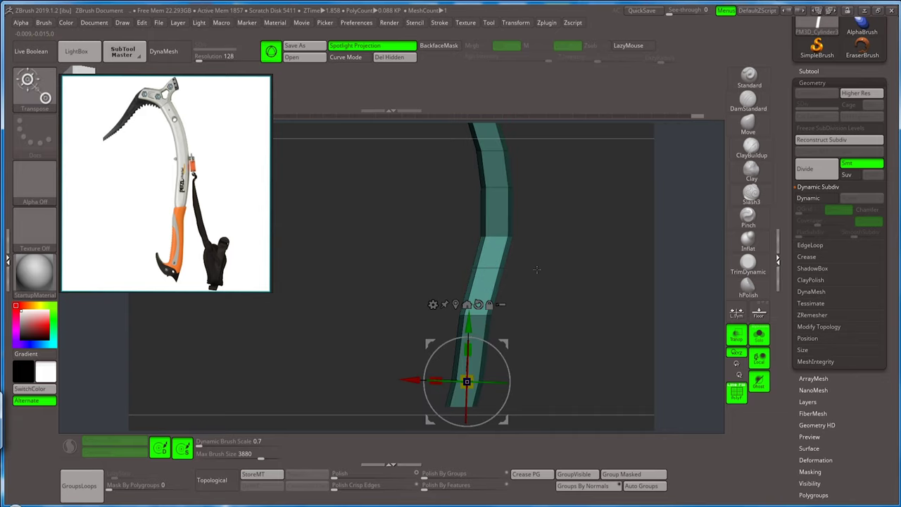
{"action": "left_click_drag", "start_coordinate": [449, 313], "coordinate": [453, 244]}
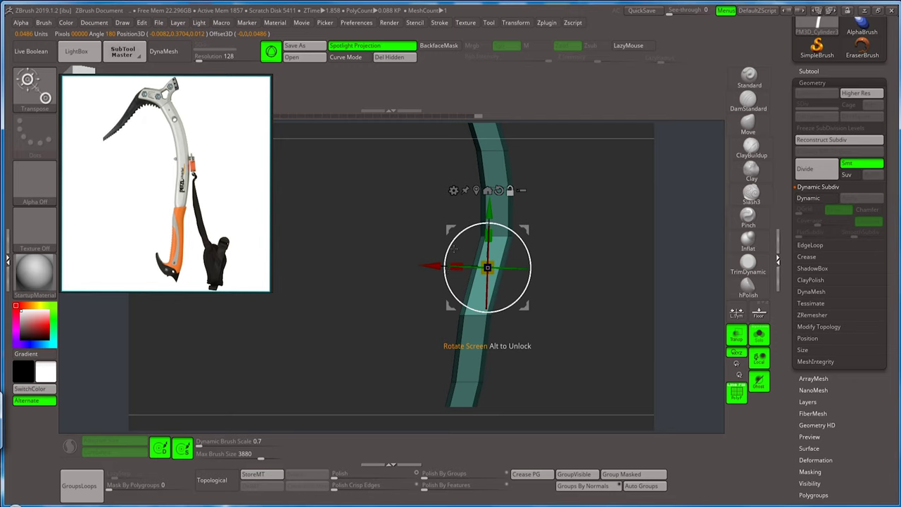
{"action": "left_click_drag", "start_coordinate": [432, 268], "coordinate": [433, 268]}
{"action": "mouse_move", "coordinate": [550, 307]}
{"action": "left_mouse_down", "text": "alt"}
{"action": "mouse_move", "coordinate": [543, 326]}
{"action": "mouse_move", "coordinate": [556, 252]}
{"action": "left_mouse_up", "text": "alt"}
- Re-mask the shaft, push the free middle section slightly down to deepen the curve, then clear the mask
{"action": "key", "text": "q"}
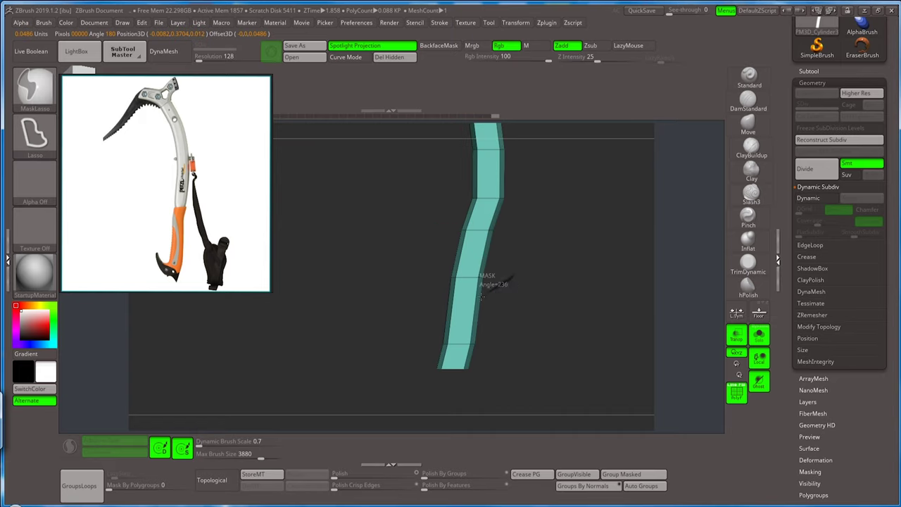
{"action": "left_click_drag", "start_coordinate": [493, 276], "coordinate": [537, 271], "text": "ctrl"}
{"action": "left_click", "coordinate": [537, 272], "text": "ctrl"}
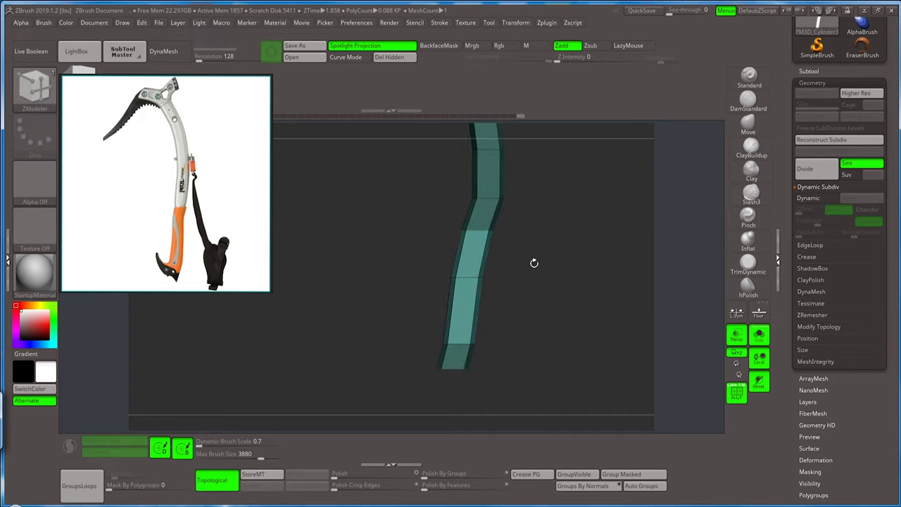
{"action": "key", "text": "w"}
{"action": "left_click", "coordinate": [467, 276]}
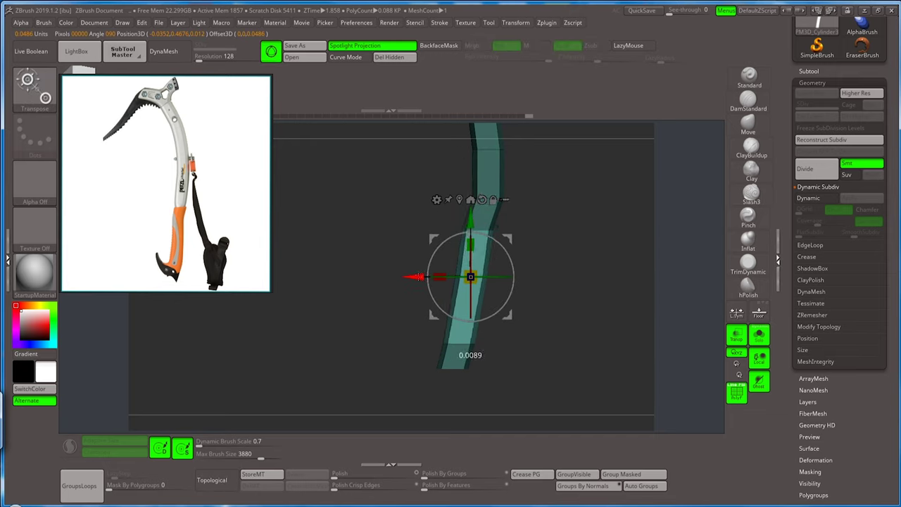
{"action": "left_click_drag", "start_coordinate": [489, 244], "coordinate": [488, 251]}
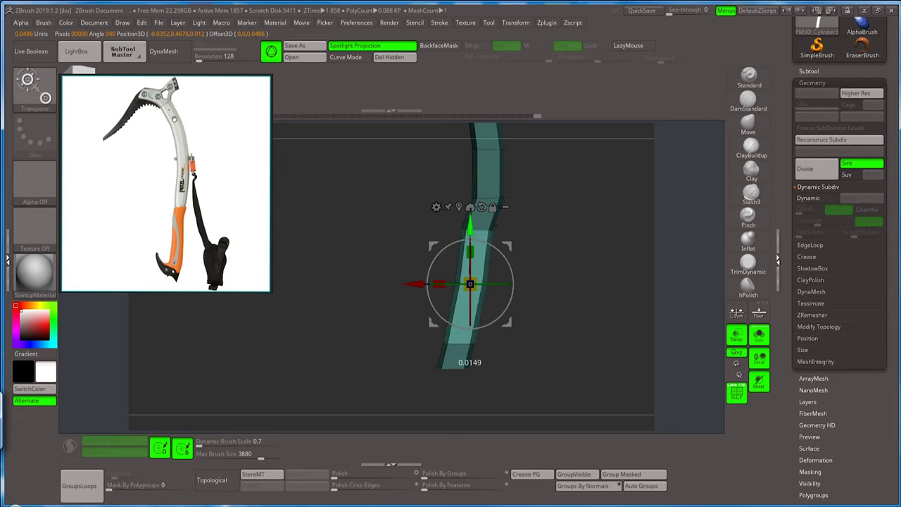
{"action": "left_click_drag", "start_coordinate": [471, 284], "coordinate": [470, 286]}
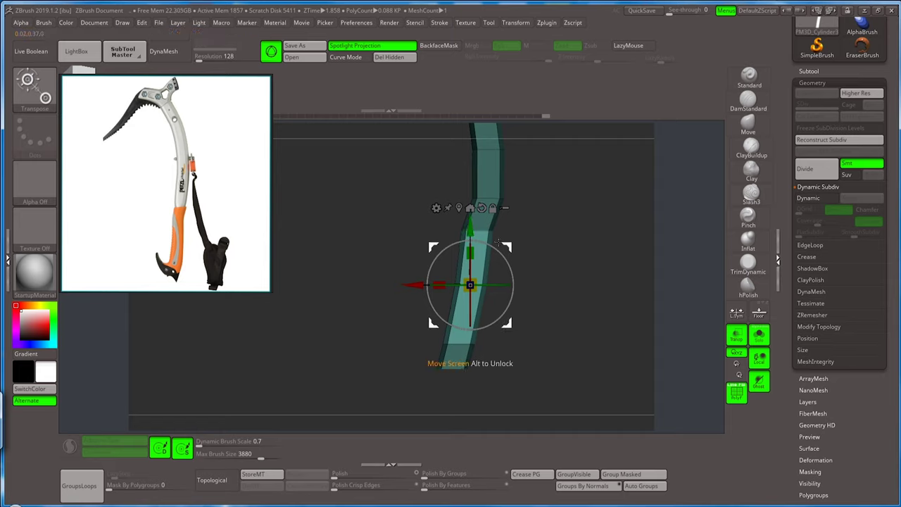
{"action": "left_click_drag", "start_coordinate": [471, 285], "coordinate": [469, 292]}
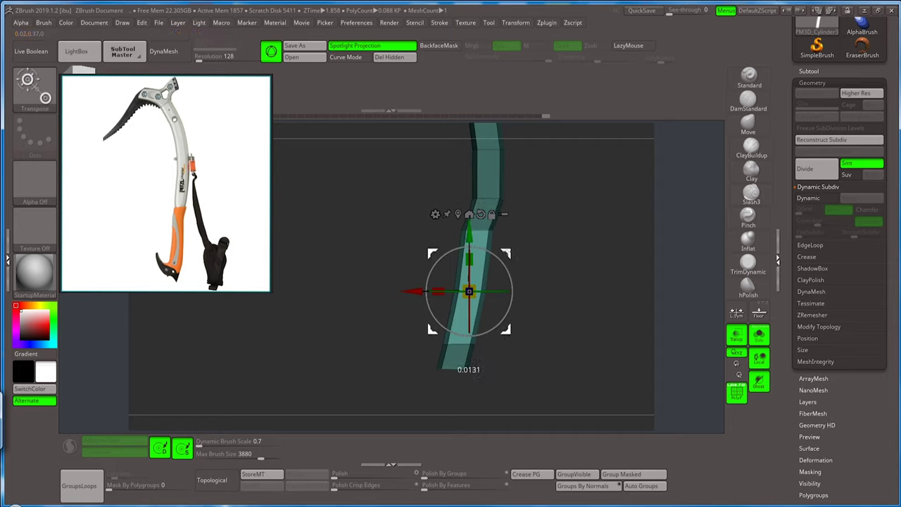
{"action": "mouse_move", "coordinate": [549, 248]}
{"action": "left_mouse_down", "text": "ctrl"}
{"action": "mouse_move", "coordinate": [527, 210]}
{"action": "mouse_move", "coordinate": [524, 248]}
{"action": "left_mouse_up", "text": "ctrl"}
{"action": "key", "text": "q"}
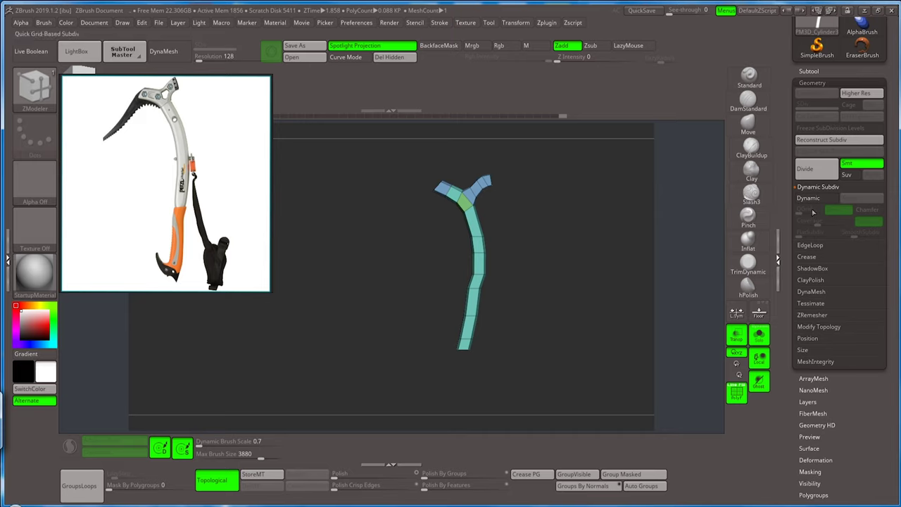
{"action": "left_click", "coordinate": [808, 198]}
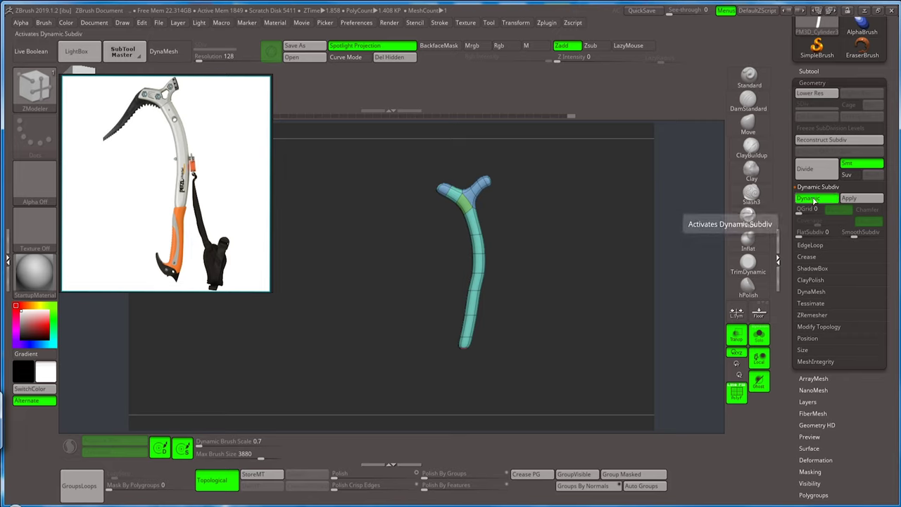
{"action": "left_click", "coordinate": [815, 200]}
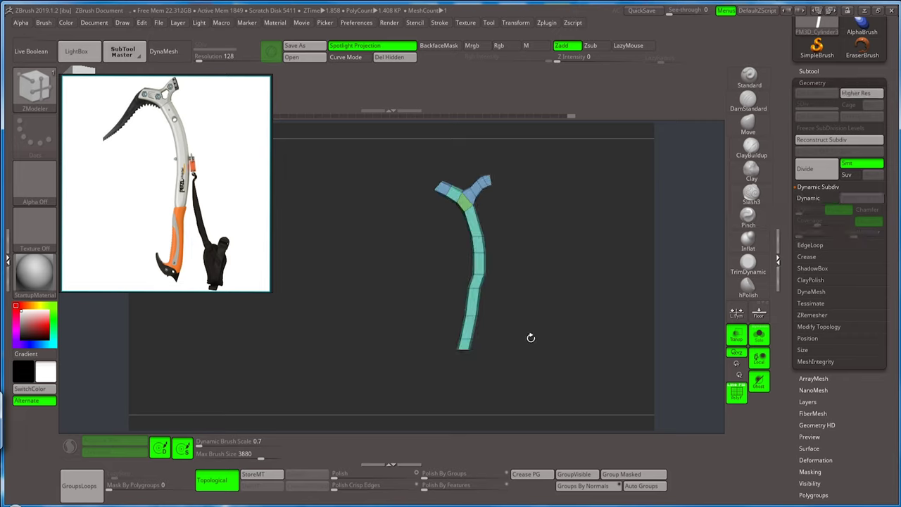
{"action": "mouse_move", "coordinate": [528, 338]}
{"action": "left_mouse_down"}
{"action": "mouse_move", "coordinate": [521, 293]}
{"action": "mouse_move", "coordinate": [513, 343]}
{"action": "mouse_move", "coordinate": [516, 240]}
{"action": "left_mouse_up"}
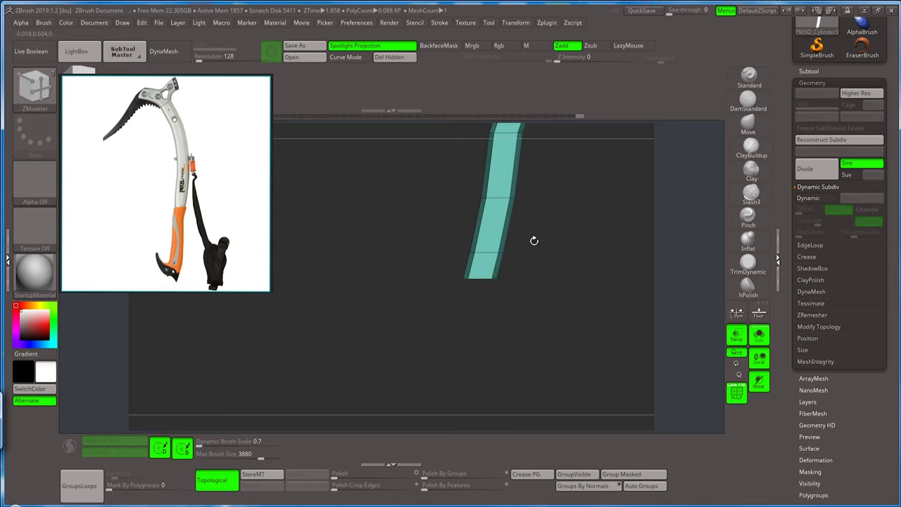
- Orbit to view the full shaft and forked head, then open the ZModeler polygon actions menu
{"action": "mouse_move", "coordinate": [534, 241]}
{"action": "left_mouse_down"}
{"action": "mouse_move", "coordinate": [510, 296]}
{"action": "mouse_move", "coordinate": [512, 238]}
{"action": "mouse_move", "coordinate": [513, 275]}
{"action": "mouse_move", "coordinate": [531, 325]}
{"action": "mouse_move", "coordinate": [515, 285]}
{"action": "mouse_move", "coordinate": [525, 251]}
{"action": "mouse_move", "coordinate": [524, 318]}
{"action": "mouse_move", "coordinate": [513, 326]}
{"action": "left_mouse_up"}
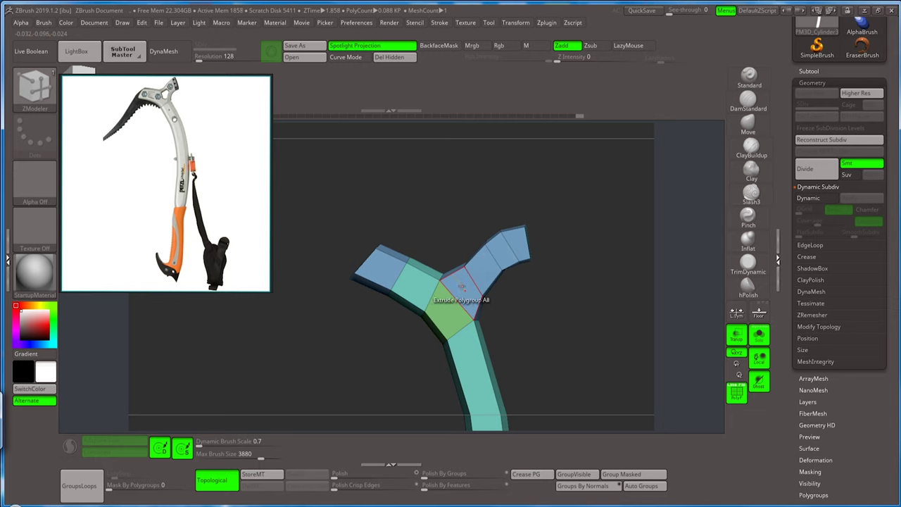
{"action": "key", "text": "space"}
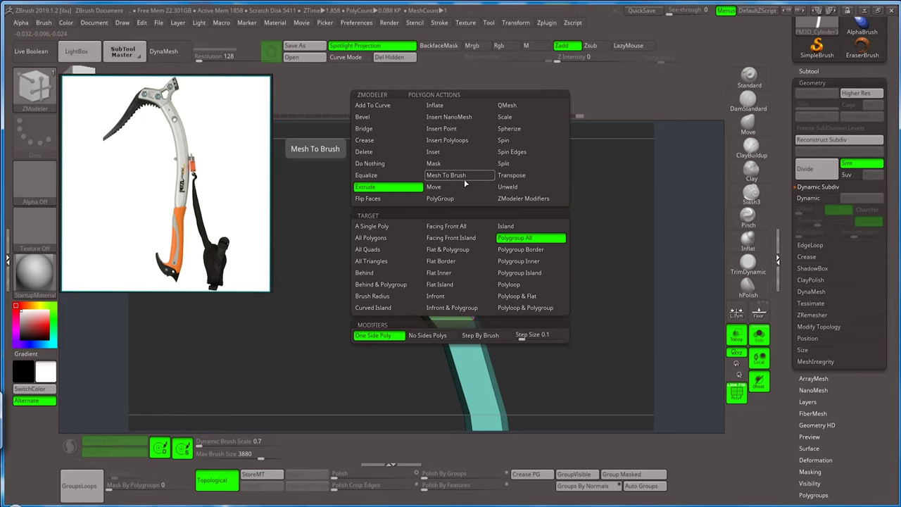
- Choose the Inset polygon action and briefly toggle the polygroup colours on and off
{"action": "key", "text": "space"}
{"action": "key", "text": "space"}
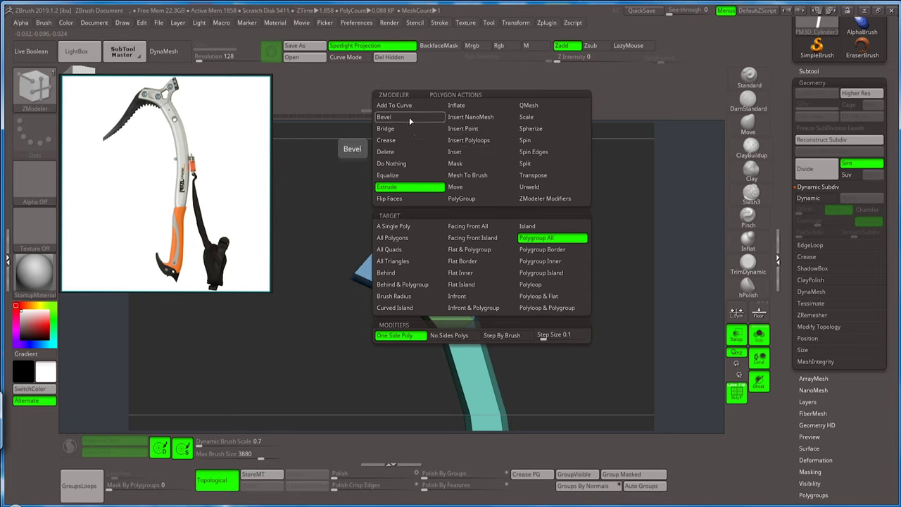
{"action": "left_click", "coordinate": [469, 154]}
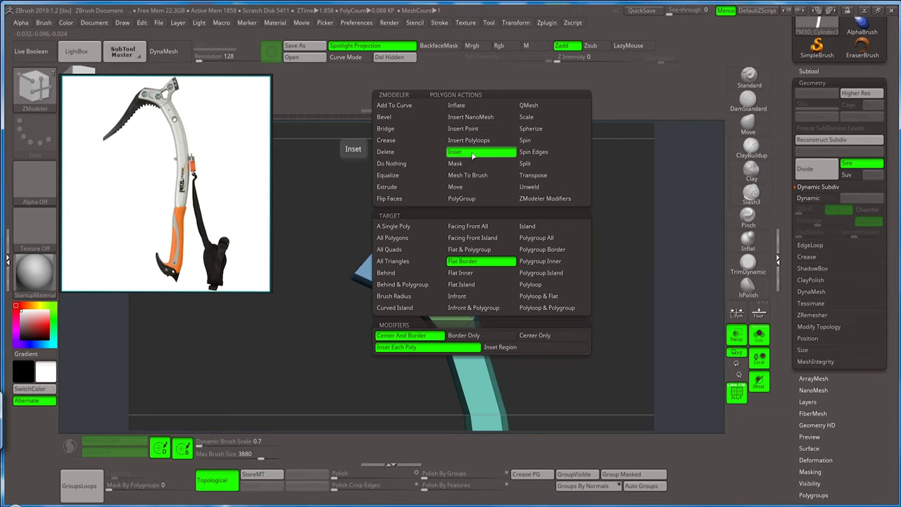
{"action": "key", "text": "shift+f"}
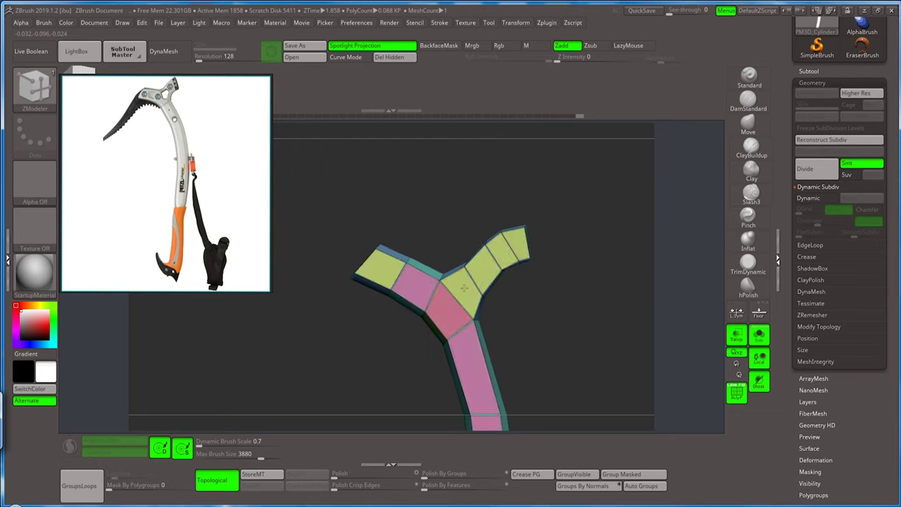
{"action": "key", "text": "shift+f"}
- Trial-inset single polygons at the fork junction, undo them, and hide all but the junction polygons
{"action": "key", "text": "space"}
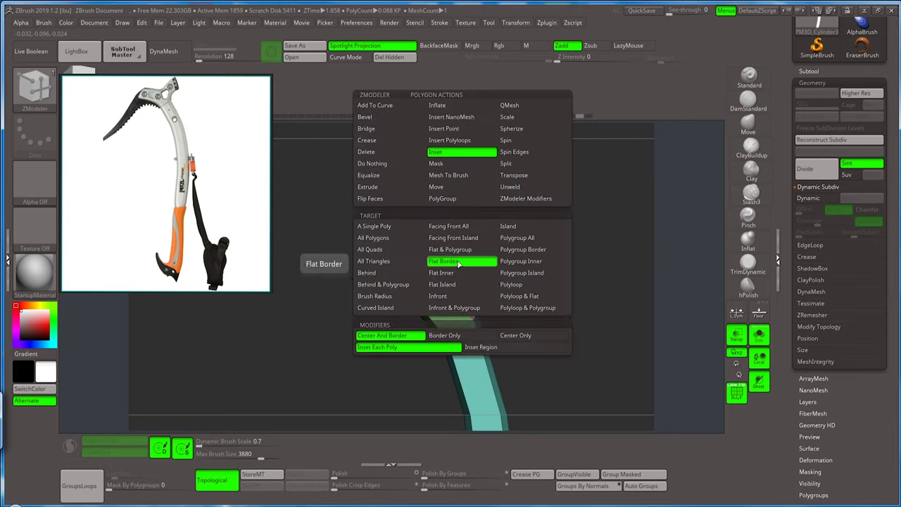
{"action": "left_click", "coordinate": [322, 264]}
{"action": "left_click_drag", "start_coordinate": [461, 287], "coordinate": [471, 292]}
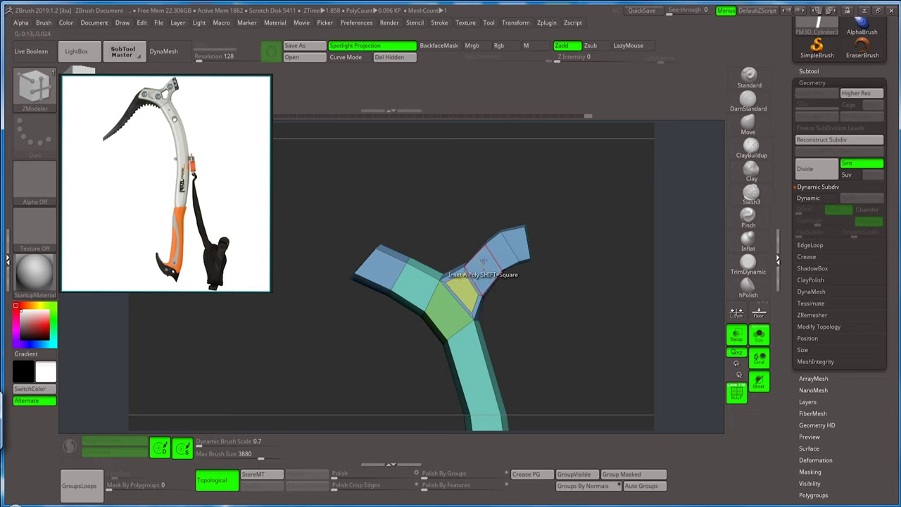
{"action": "left_click", "coordinate": [482, 264]}
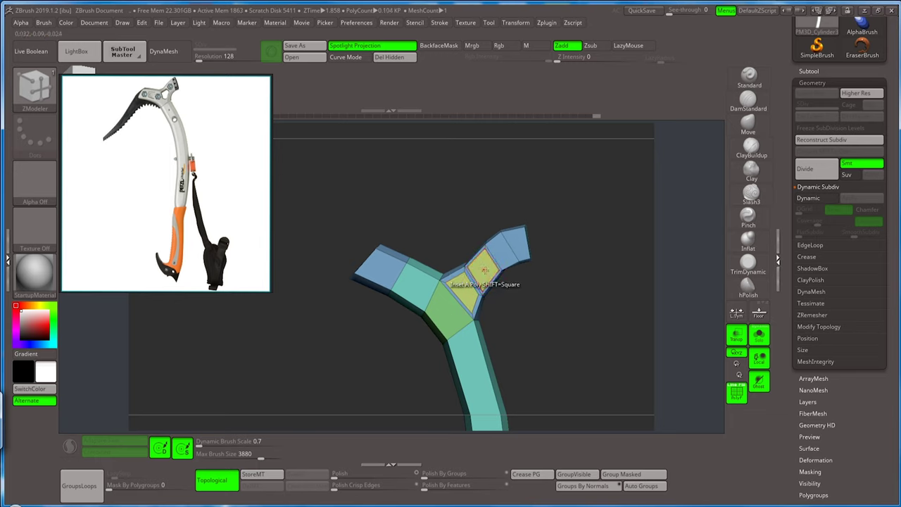
{"action": "key", "text": "ctrl"}
{"action": "key", "text": "ctrl+z"}
{"action": "key", "text": "ctrl+z"}
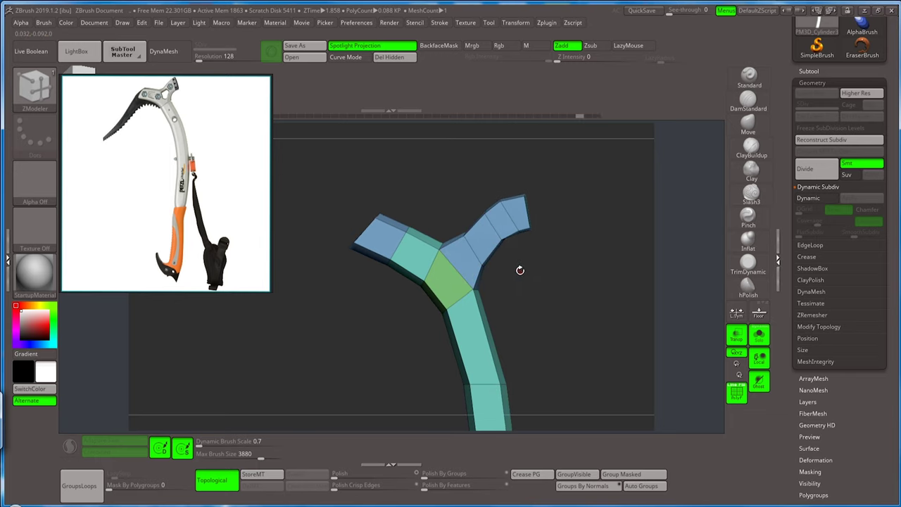
{"action": "left_click_drag", "start_coordinate": [521, 271], "coordinate": [510, 263]}
{"action": "mouse_move", "coordinate": [517, 251]}
{"action": "left_mouse_down", "text": "ctrl+shift"}
{"action": "mouse_move", "coordinate": [442, 277]}
{"action": "mouse_move", "coordinate": [517, 259]}
{"action": "left_mouse_up", "text": "ctrl+shift"}
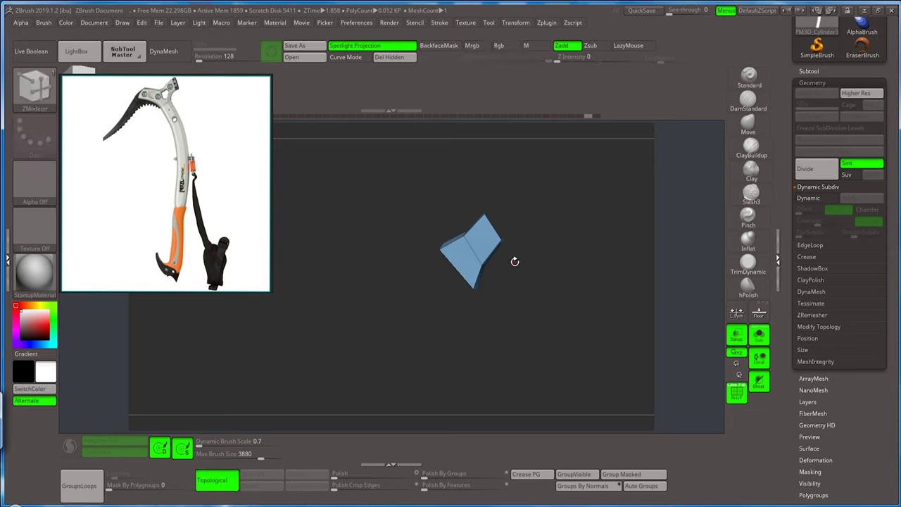
- Switch to the Polygroup polygon action, assign a new polygroup to the clicked faces, and frame the mesh
{"action": "key", "text": "space"}
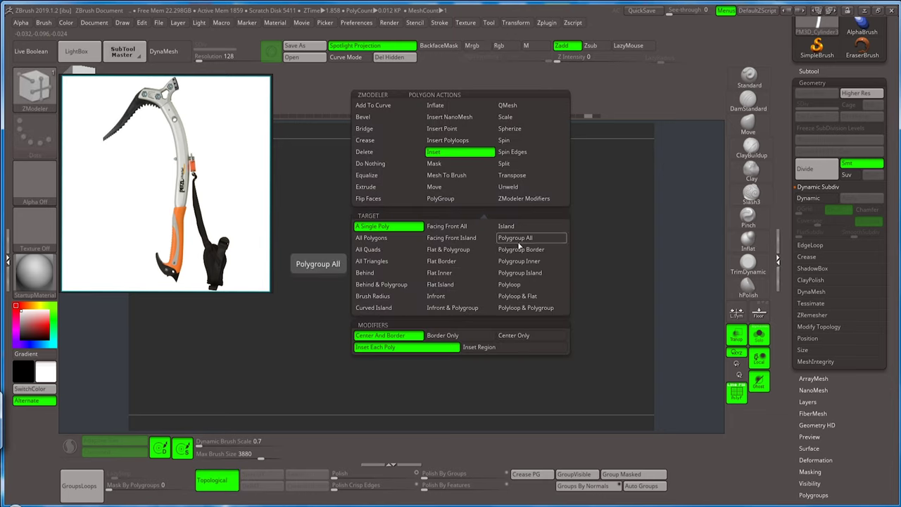
{"action": "left_click", "coordinate": [461, 200]}
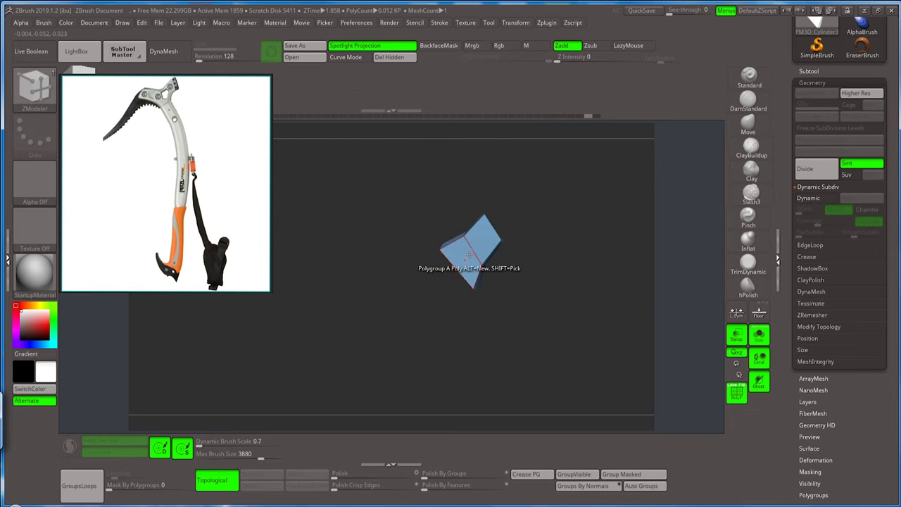
{"action": "left_click", "coordinate": [469, 255]}
{"action": "mouse_move", "coordinate": [547, 218]}
{"action": "left_mouse_down"}
{"action": "mouse_move", "coordinate": [470, 227]}
{"action": "mouse_move", "coordinate": [548, 225]}
{"action": "left_mouse_up"}
{"action": "key", "text": "f"}
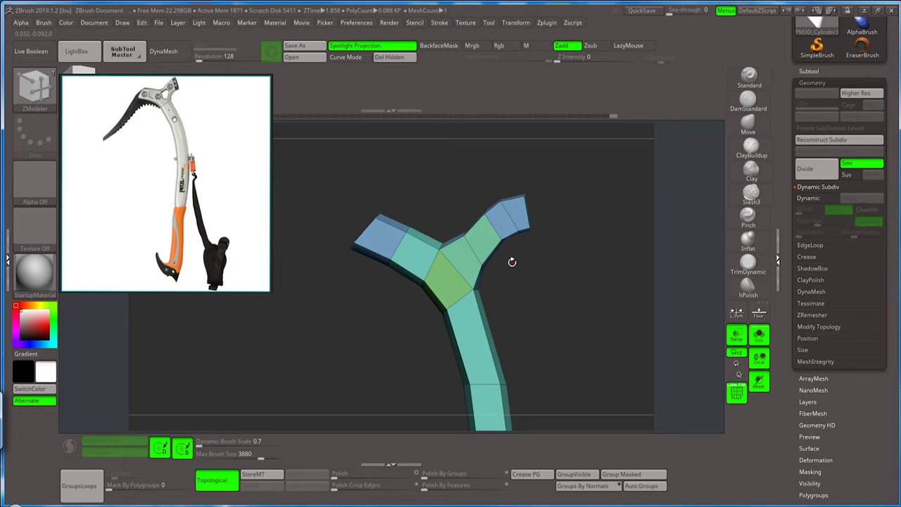
- Isolate the two crotch faces, group them yellow with GroupVisible, and unhide the whole mesh
{"action": "left_click", "coordinate": [513, 262], "text": "ctrl+shift"}
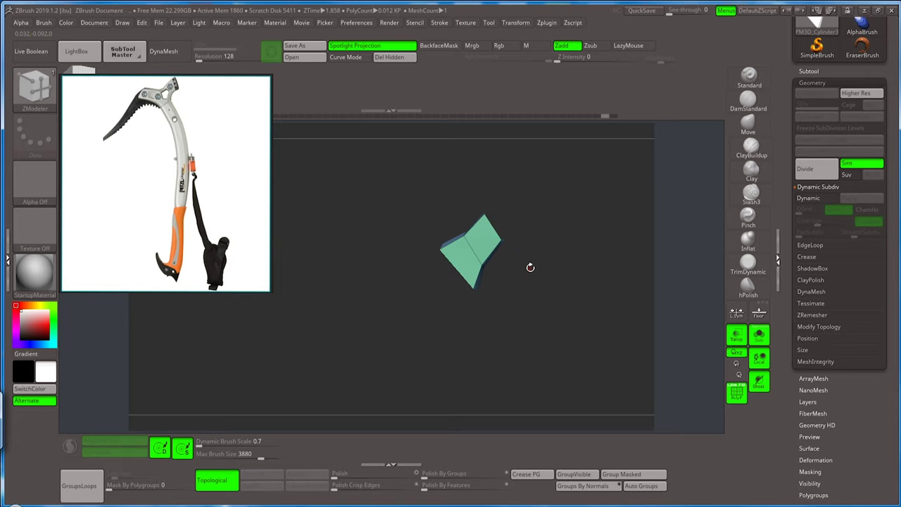
{"action": "mouse_move", "coordinate": [530, 267]}
{"action": "left_mouse_down"}
{"action": "mouse_move", "coordinate": [504, 271]}
{"action": "mouse_move", "coordinate": [488, 246]}
{"action": "mouse_move", "coordinate": [546, 250]}
{"action": "left_mouse_up"}
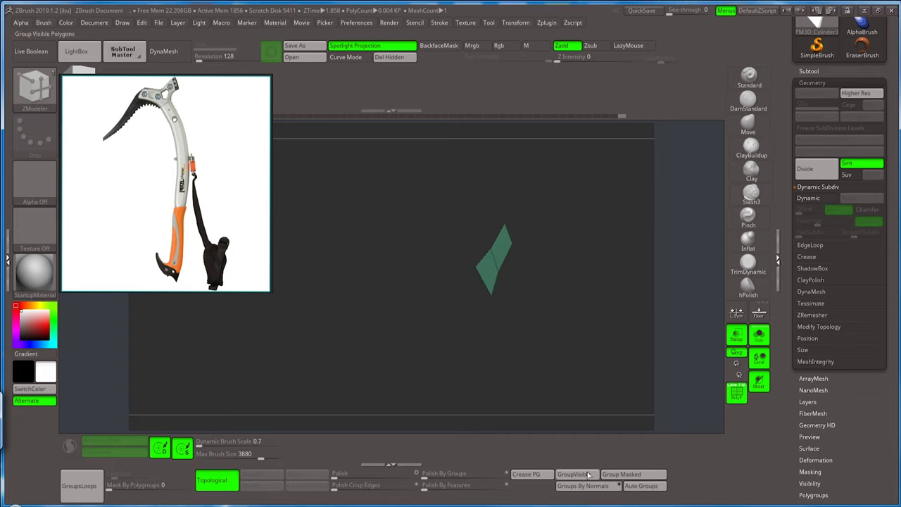
{"action": "left_click", "coordinate": [579, 476]}
{"action": "left_click", "coordinate": [556, 272], "text": "ctrl+shift"}
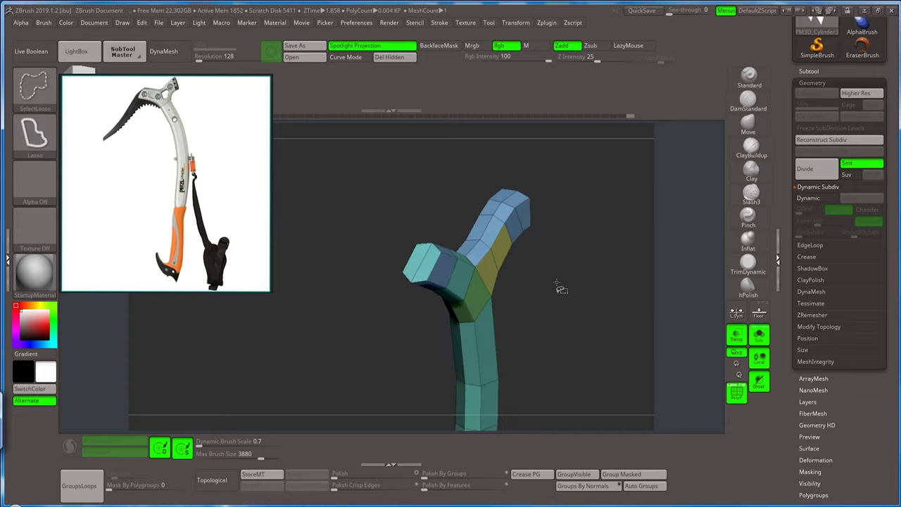
{"action": "left_click_drag", "start_coordinate": [559, 286], "coordinate": [527, 284]}
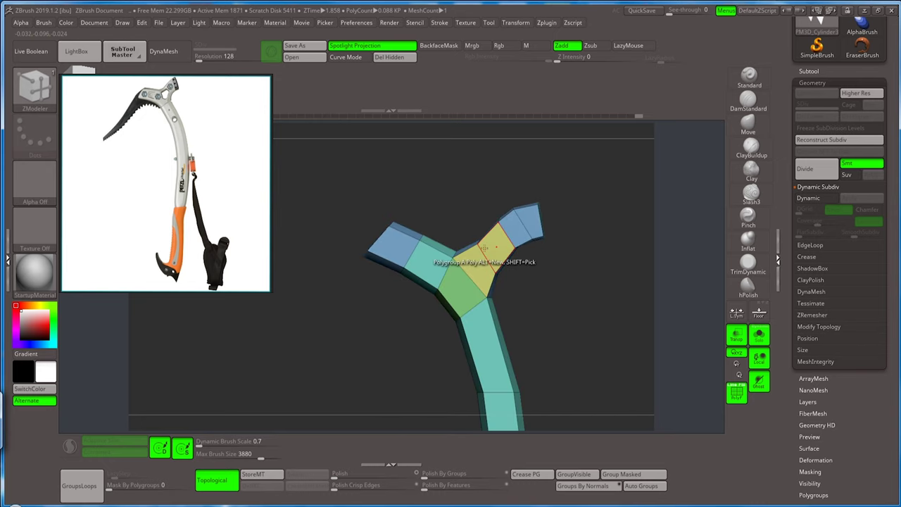
- Inset the yellow fork polygroup using Inset with target Polygroup All
{"action": "key", "text": "space"}
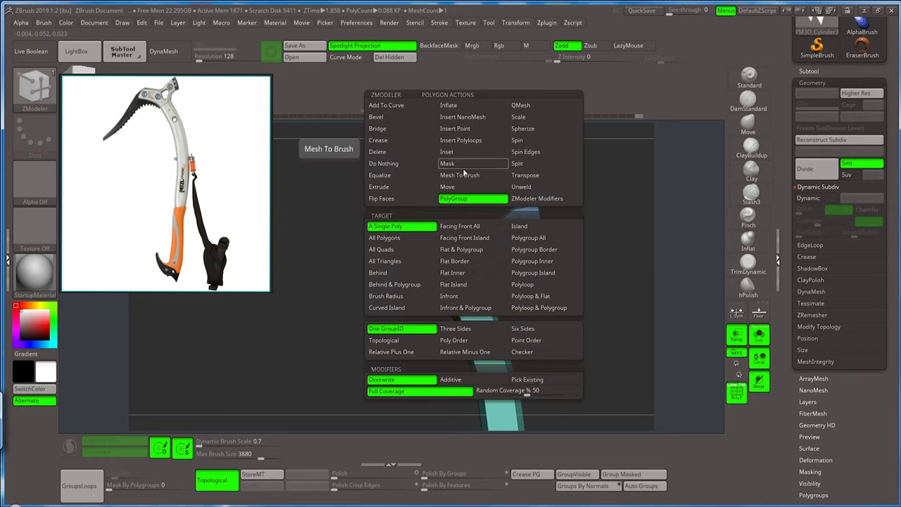
{"action": "left_click", "coordinate": [447, 152]}
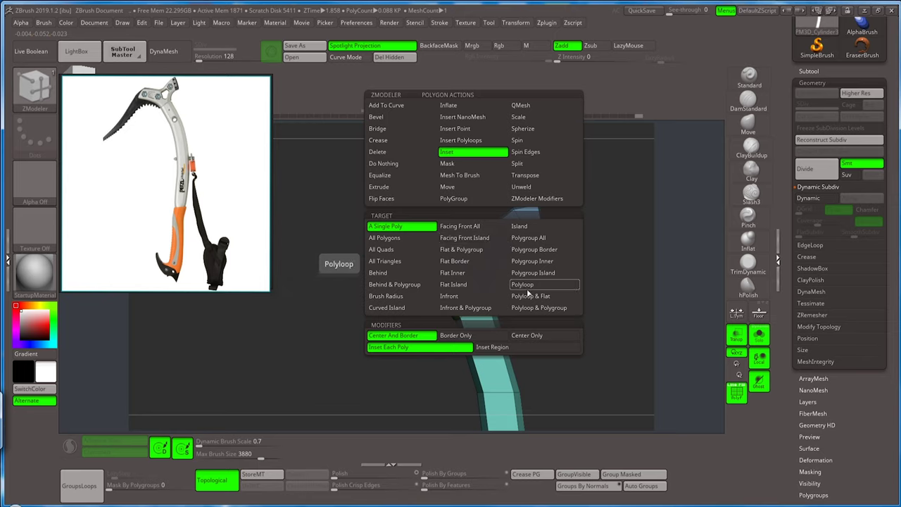
{"action": "left_click", "coordinate": [550, 241]}
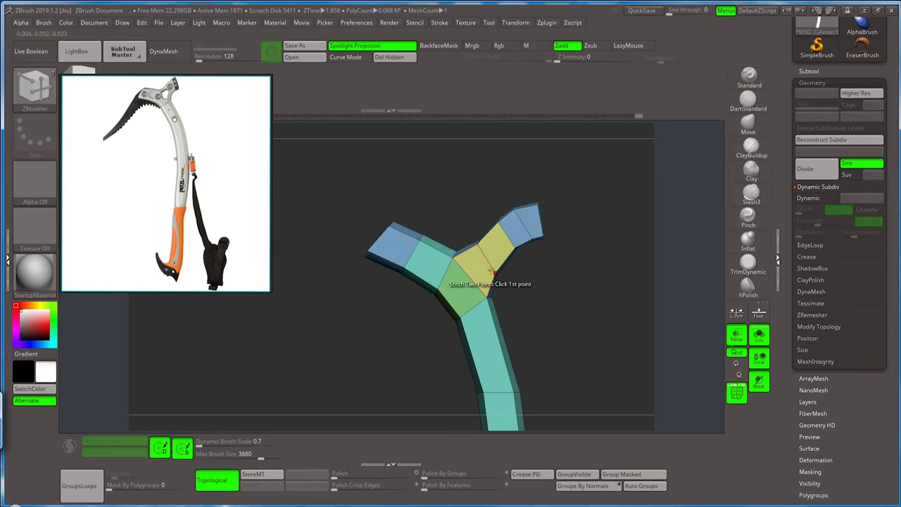
{"action": "left_click_drag", "start_coordinate": [483, 262], "coordinate": [489, 251]}
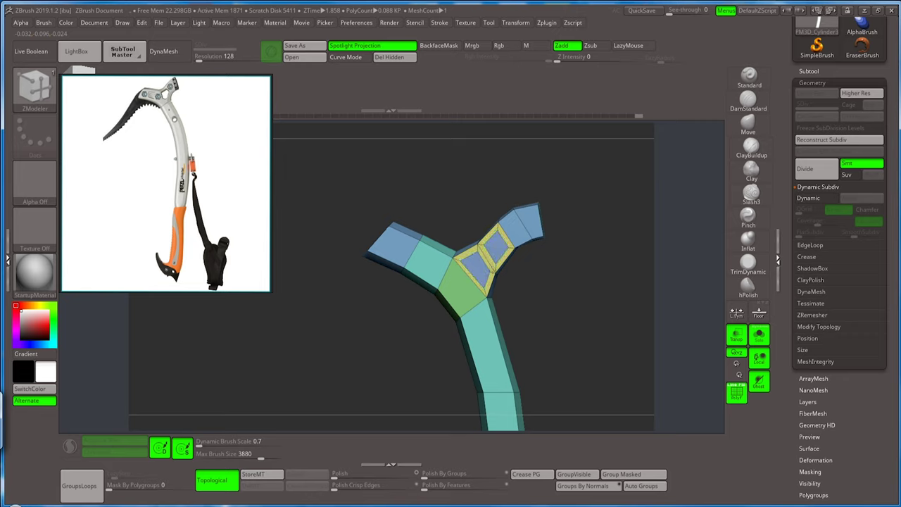
{"action": "left_click_drag", "start_coordinate": [488, 251], "coordinate": [503, 282]}
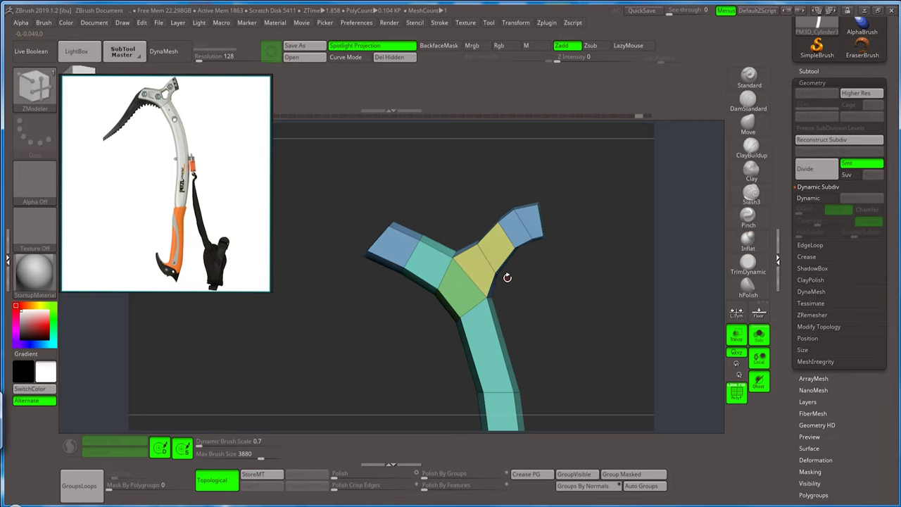
- Undo the collapsed inset and redo it, leaving an inner face framed by a yellow border ring
{"action": "key", "text": "ctrl+z"}
{"action": "key", "text": "space"}
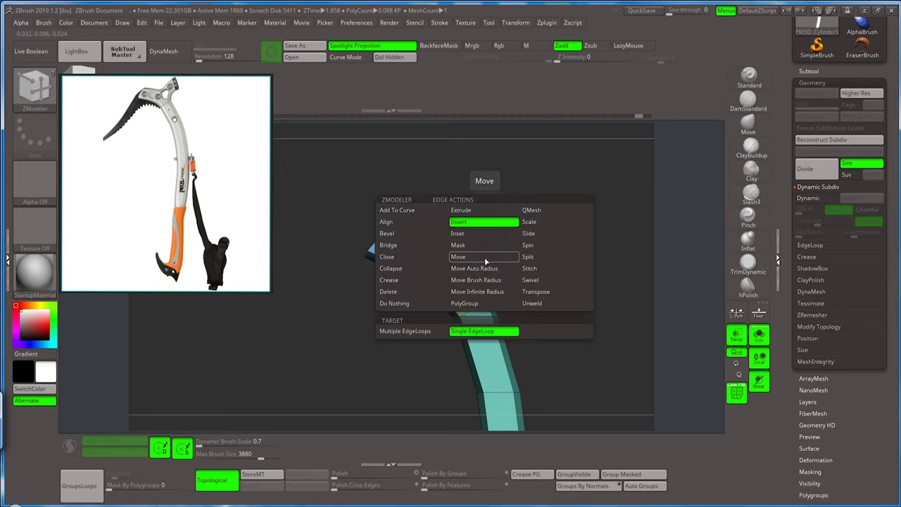
{"action": "left_click", "coordinate": [405, 294]}
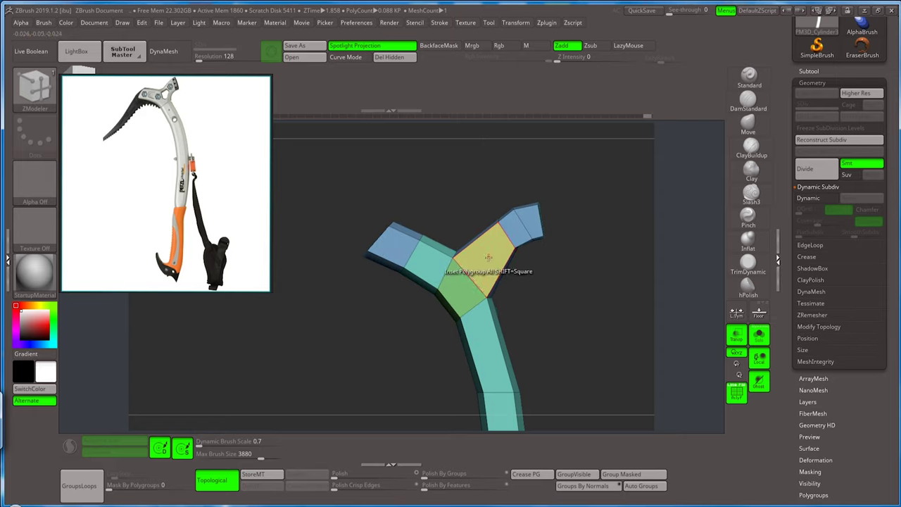
{"action": "left_click_drag", "start_coordinate": [488, 257], "coordinate": [505, 259]}
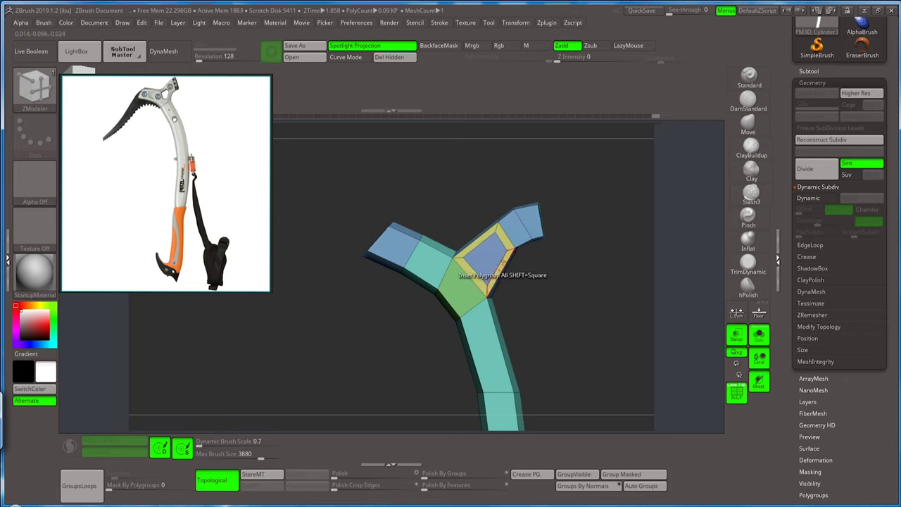
{"action": "key", "text": "space"}
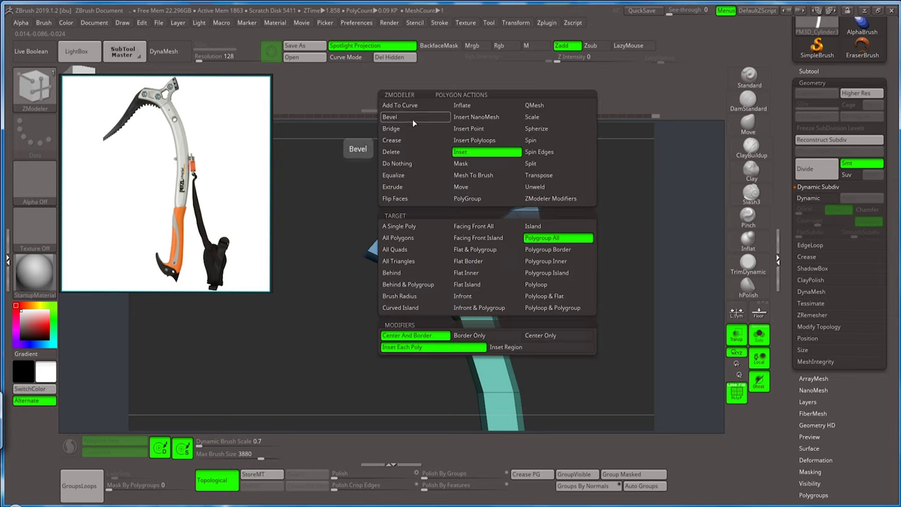
- Bridge the two inset faces with Bridge > Two Polys to punch a hole through the fork
{"action": "left_click", "coordinate": [413, 128]}
{"action": "left_click", "coordinate": [493, 254]}
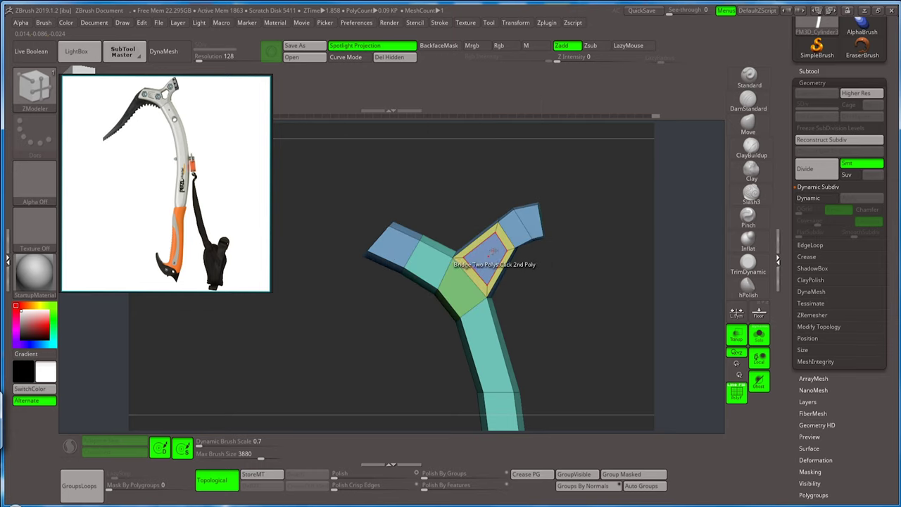
{"action": "mouse_move", "coordinate": [493, 253]}
{"action": "right_mouse_down"}
{"action": "mouse_move", "coordinate": [536, 258]}
{"action": "mouse_move", "coordinate": [542, 274]}
{"action": "right_mouse_up"}
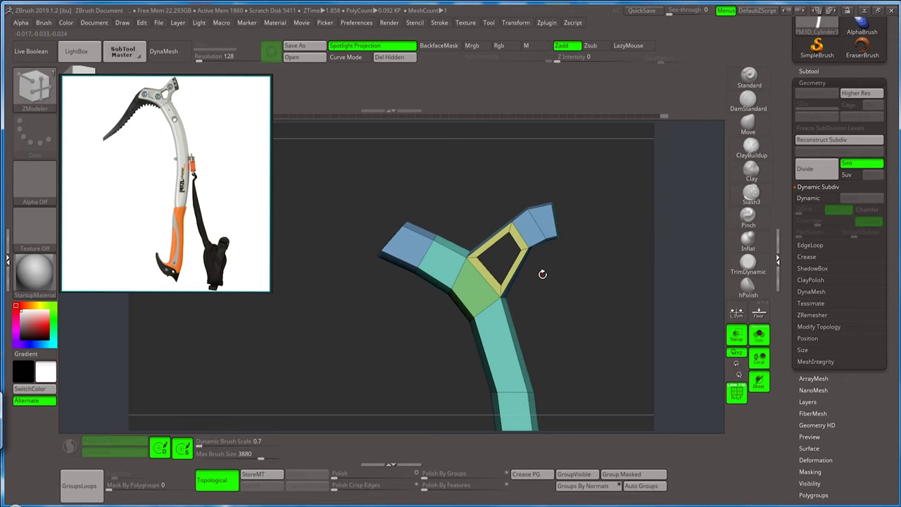
{"action": "right_click_drag", "start_coordinate": [547, 272], "coordinate": [523, 281]}
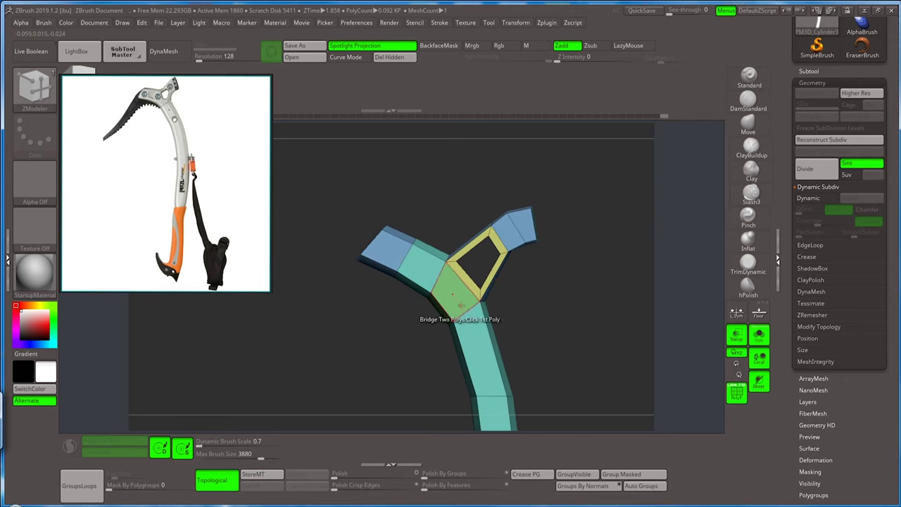
- Apply edge actions around the hole, adding a loop that divides the border ring
{"action": "key", "text": "space"}
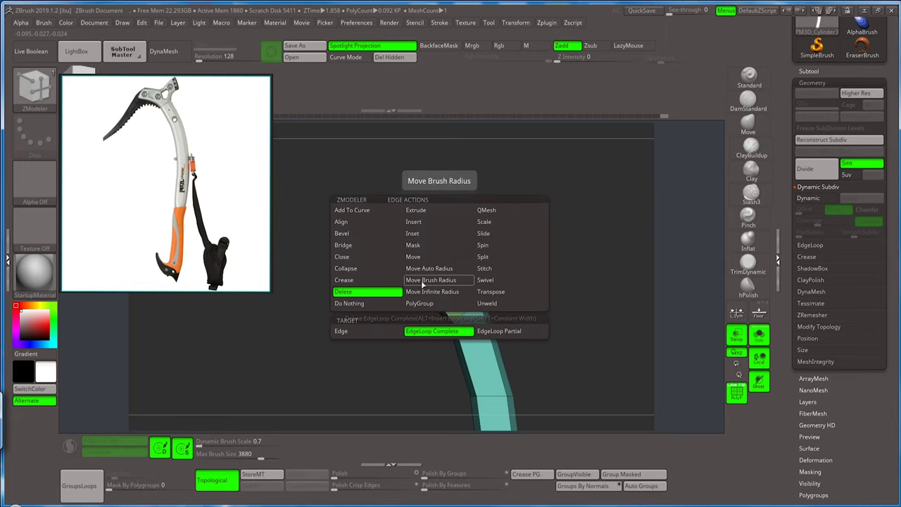
{"action": "left_click", "coordinate": [428, 245]}
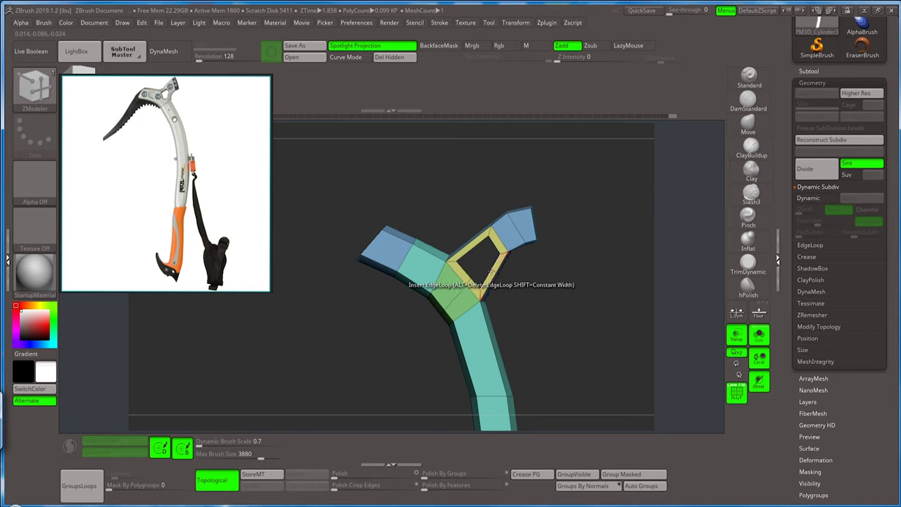
{"action": "key", "text": "space"}
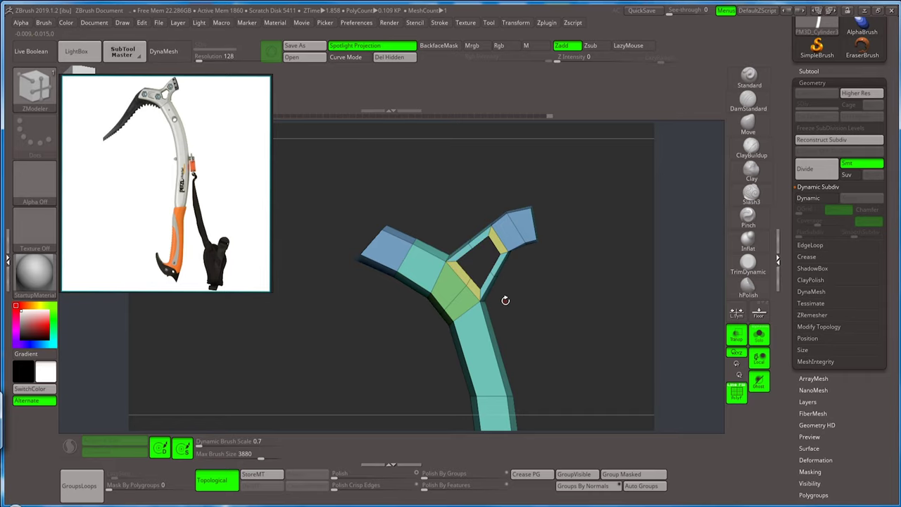
{"action": "left_click", "coordinate": [747, 125]}
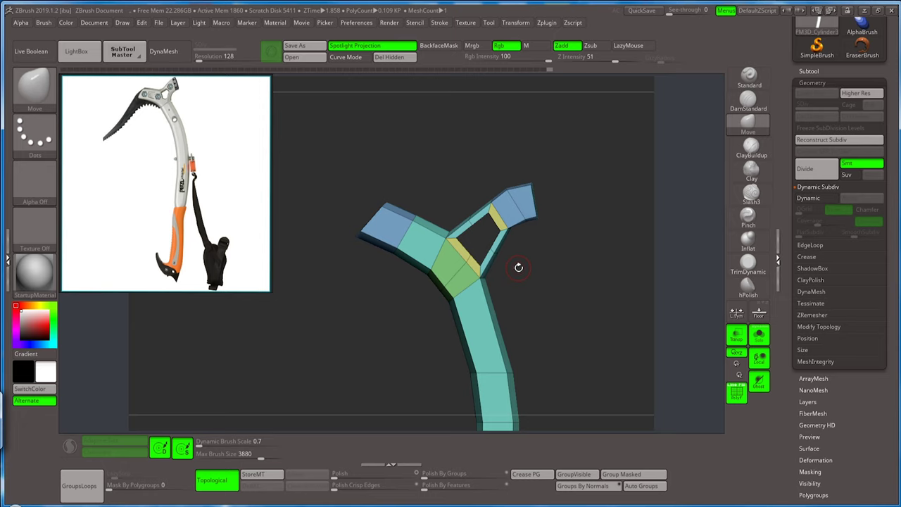
- Set a new brush draw size and orbit to inspect the hole's depth and the fork arms
{"action": "key", "text": "s"}
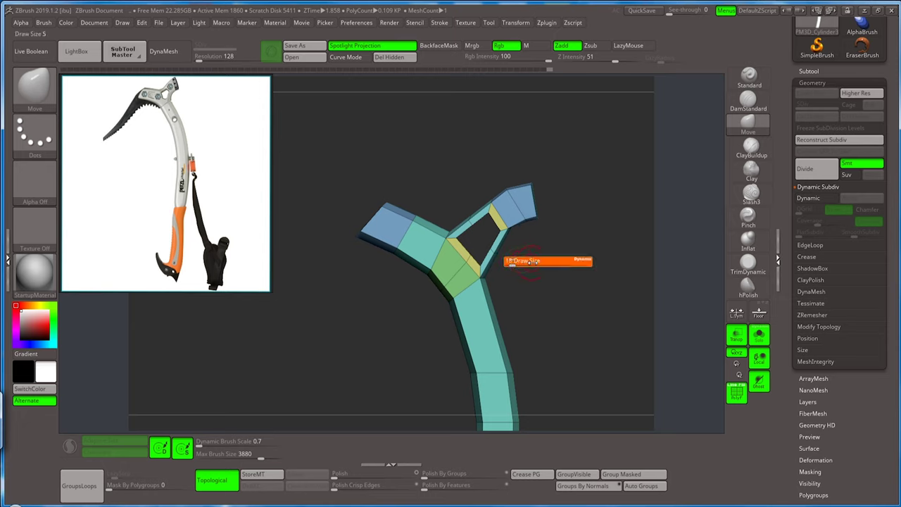
{"action": "mouse_move", "coordinate": [530, 255]}
{"action": "left_mouse_down"}
{"action": "mouse_move", "coordinate": [530, 268]}
{"action": "mouse_move", "coordinate": [519, 253]}
{"action": "mouse_move", "coordinate": [538, 324]}
{"action": "mouse_move", "coordinate": [488, 342]}
{"action": "left_mouse_up"}
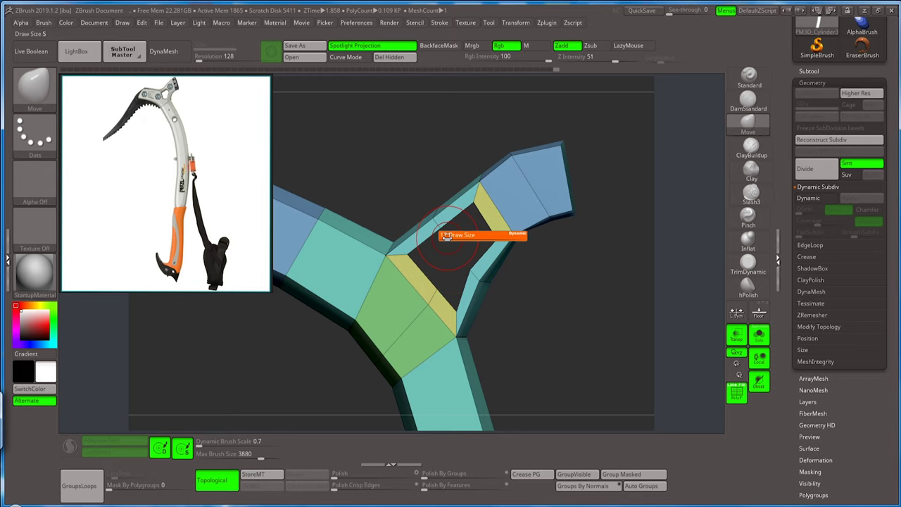
{"action": "mouse_move", "coordinate": [453, 233]}
{"action": "left_mouse_down"}
{"action": "mouse_move", "coordinate": [450, 220]}
{"action": "mouse_move", "coordinate": [475, 263]}
{"action": "mouse_move", "coordinate": [465, 279]}
{"action": "left_mouse_up"}
{"action": "mouse_move", "coordinate": [458, 201]}
{"action": "left_mouse_down"}
{"action": "mouse_move", "coordinate": [474, 184]}
{"action": "mouse_move", "coordinate": [499, 285]}
{"action": "left_mouse_up"}
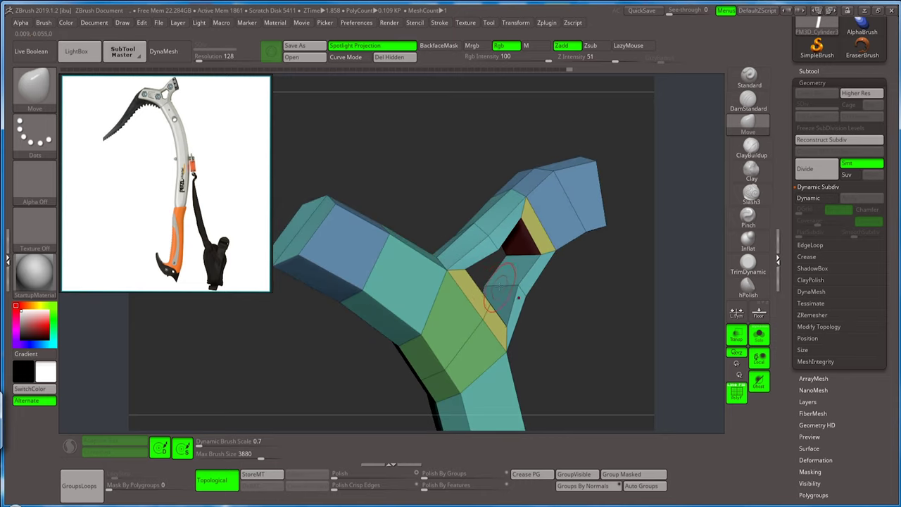
- Switch back to ZModeler, pick a fork face and orbit to see the gap between the arms
{"action": "key", "text": "b"}
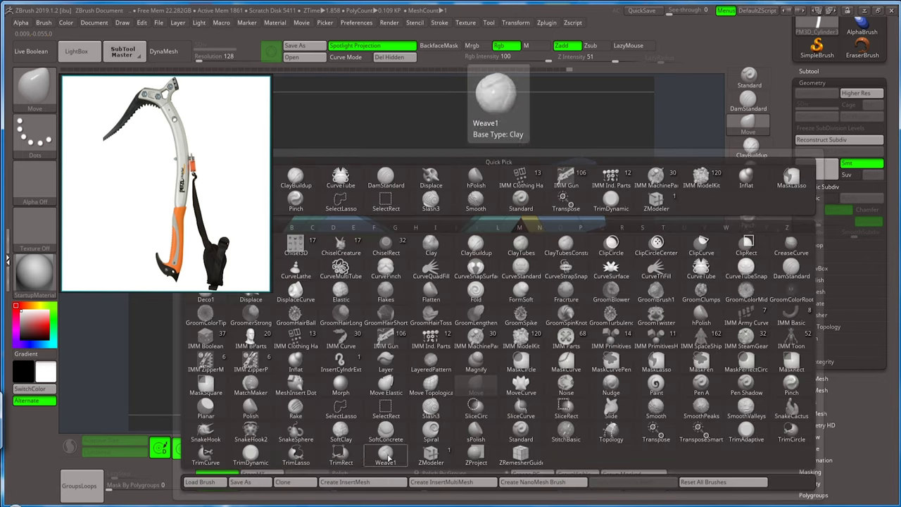
{"action": "key", "text": "z"}
{"action": "key", "text": "m"}
{"action": "left_click", "coordinate": [525, 289]}
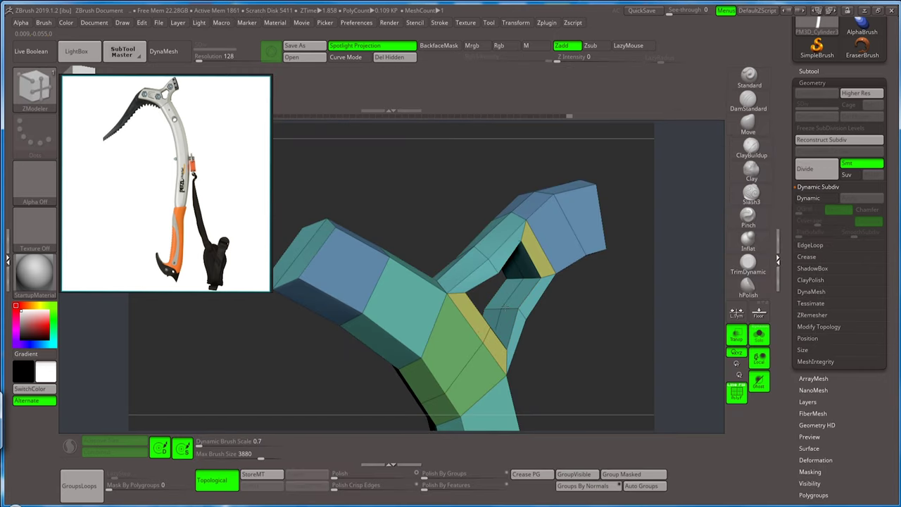
{"action": "mouse_move", "coordinate": [547, 319]}
{"action": "left_mouse_down"}
{"action": "mouse_move", "coordinate": [524, 282]}
{"action": "mouse_move", "coordinate": [532, 288]}
{"action": "mouse_move", "coordinate": [517, 281]}
{"action": "mouse_move", "coordinate": [531, 291]}
{"action": "left_mouse_up"}
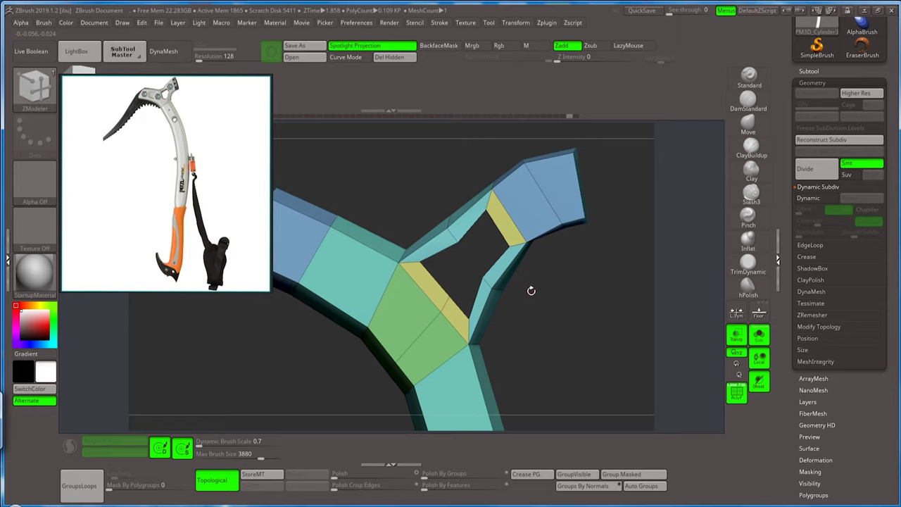
- Switch to the Move brush (B, M, V) and set a new draw size
{"action": "key", "text": "s"}
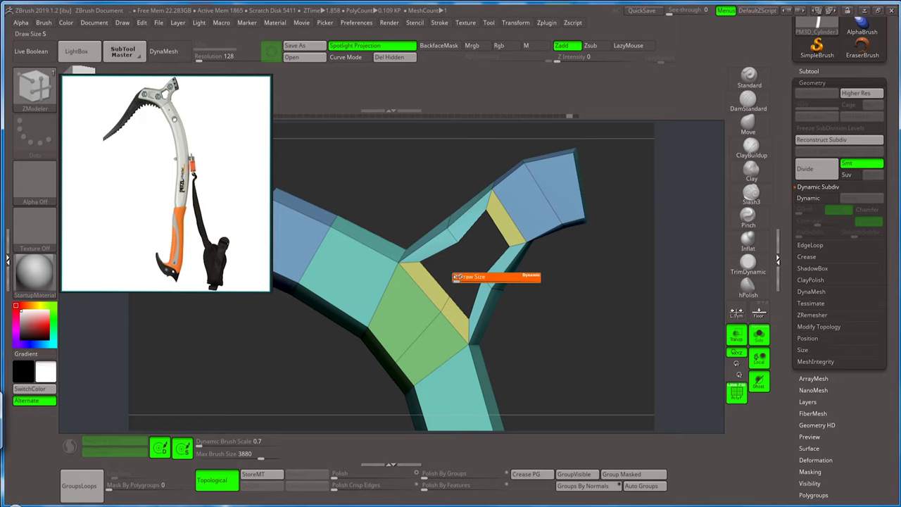
{"action": "key", "text": "b"}
{"action": "key", "text": "m"}
{"action": "key", "text": "v"}
{"action": "left_click_drag", "start_coordinate": [524, 269], "coordinate": [457, 266]}
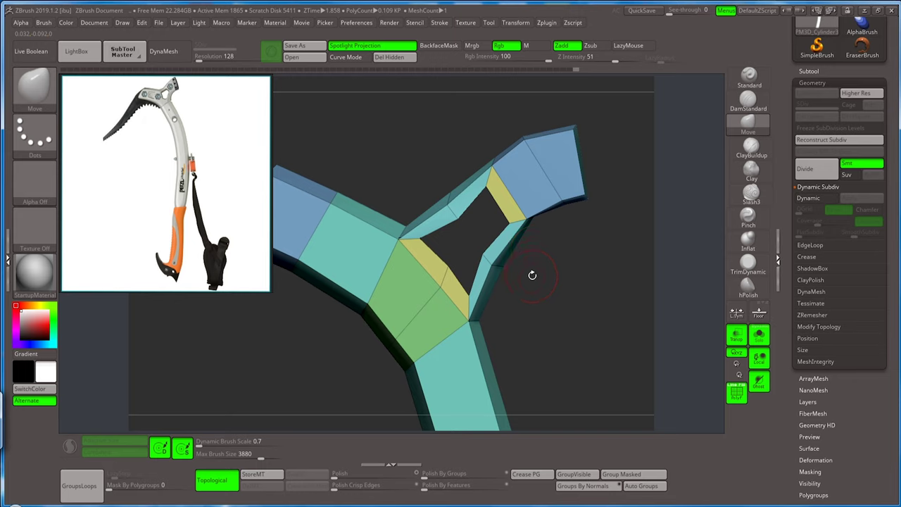
- Insert an edge loop across the inner fork branch beside the hole, bringing the mesh to 0.116 KP
{"action": "left_click_drag", "start_coordinate": [537, 271], "coordinate": [538, 298]}
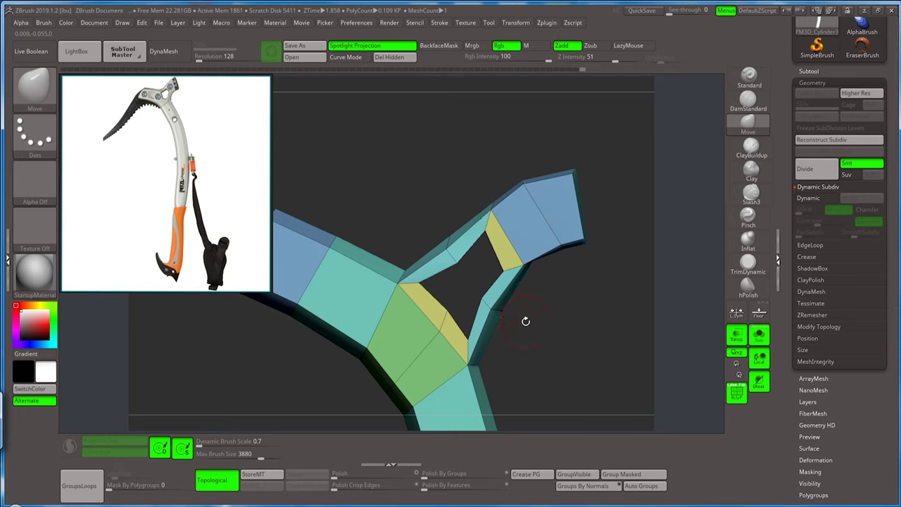
{"action": "left_click_drag", "start_coordinate": [525, 320], "coordinate": [458, 295]}
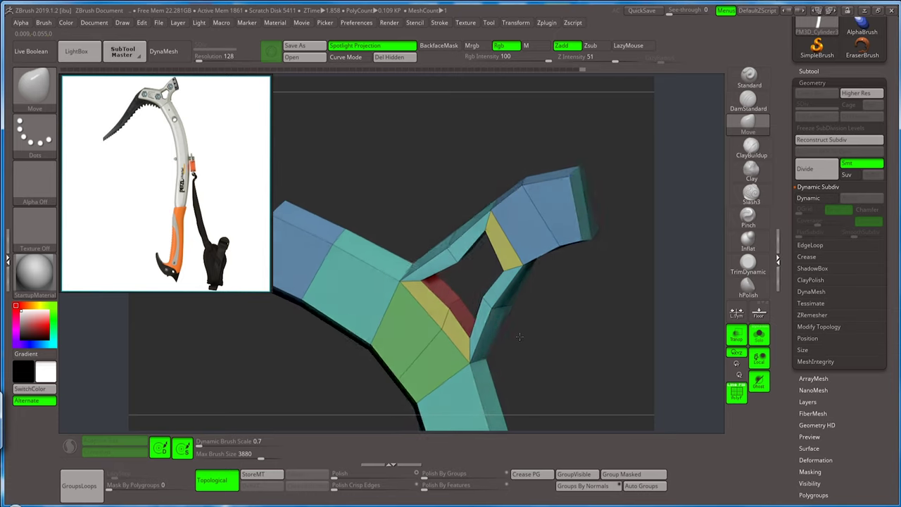
{"action": "key", "text": "b"}
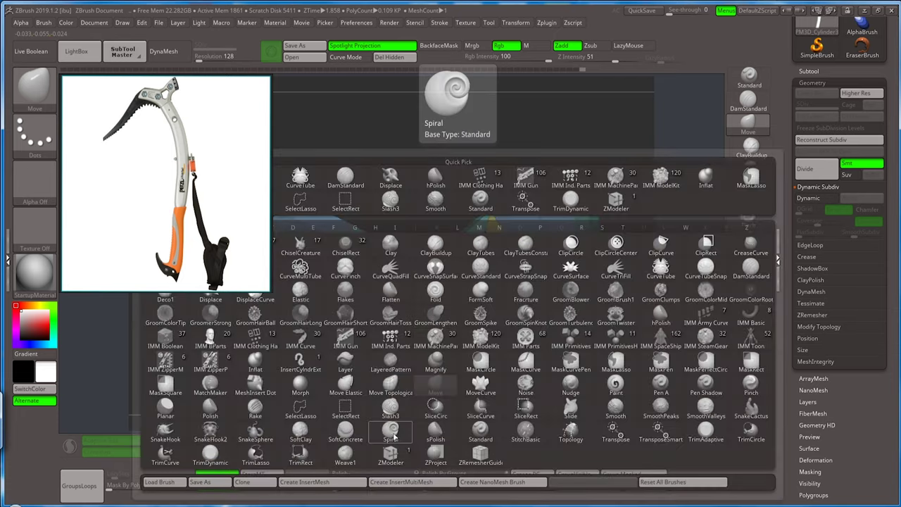
{"action": "key", "text": "z"}
{"action": "key", "text": "m"}
{"action": "left_click", "coordinate": [461, 325]}
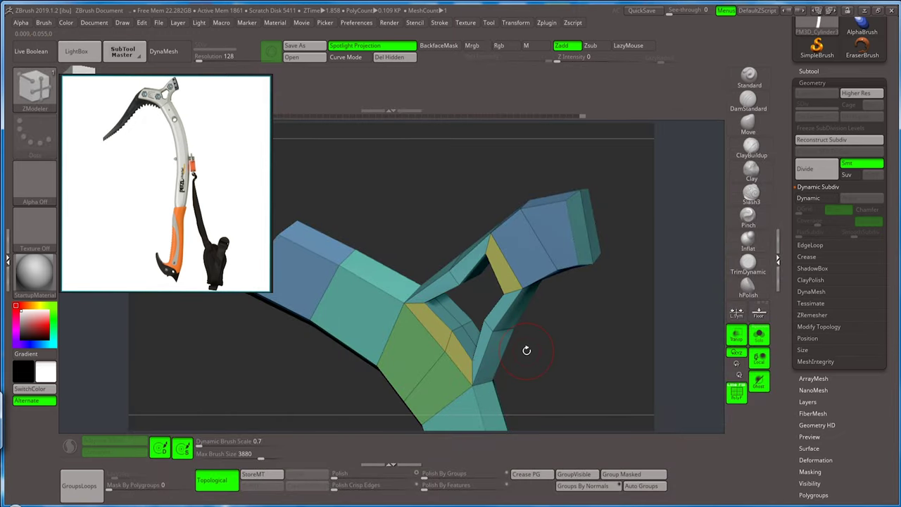
{"action": "mouse_move", "coordinate": [528, 352]}
{"action": "left_mouse_down"}
{"action": "mouse_move", "coordinate": [546, 329]}
{"action": "mouse_move", "coordinate": [473, 306]}
{"action": "mouse_move", "coordinate": [525, 395]}
{"action": "mouse_move", "coordinate": [542, 395]}
{"action": "mouse_move", "coordinate": [548, 366]}
{"action": "left_mouse_up"}
{"action": "mouse_move", "coordinate": [548, 359]}
{"action": "left_mouse_down"}
{"action": "mouse_move", "coordinate": [524, 195]}
{"action": "mouse_move", "coordinate": [503, 235]}
{"action": "left_mouse_up"}
{"action": "left_click_drag", "start_coordinate": [521, 291], "coordinate": [506, 265]}
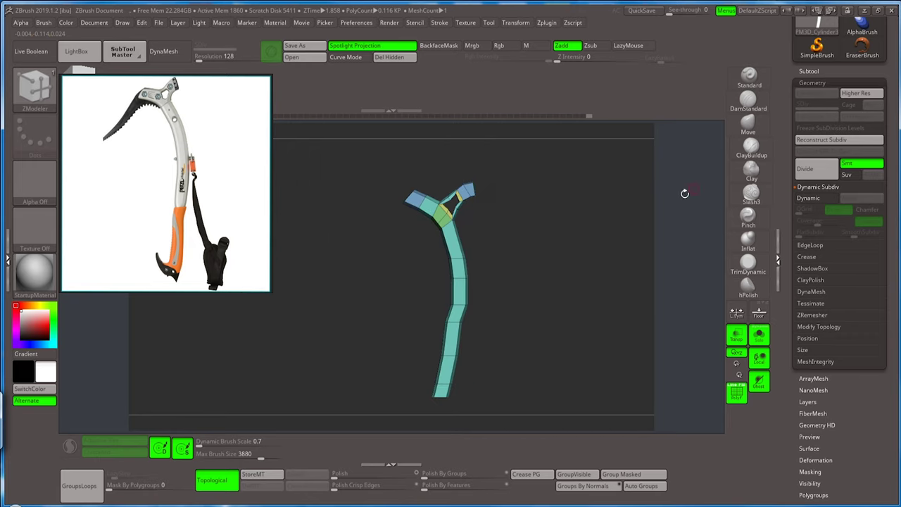
{"action": "left_click_drag", "start_coordinate": [788, 129], "coordinate": [784, 181]}
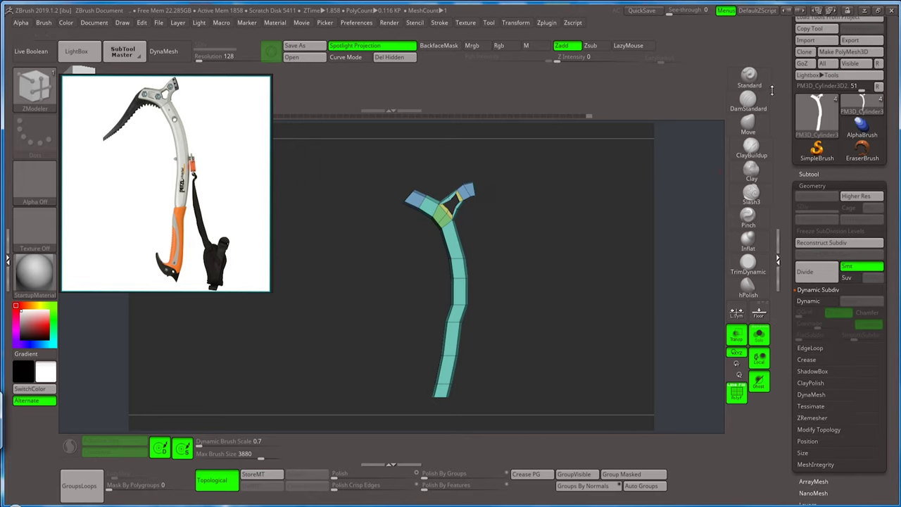
- Save the tool over ice ax.ztl, confirming the overwrite
{"action": "left_click_drag", "start_coordinate": [784, 76], "coordinate": [784, 109]}
{"action": "left_click", "coordinate": [852, 37]}
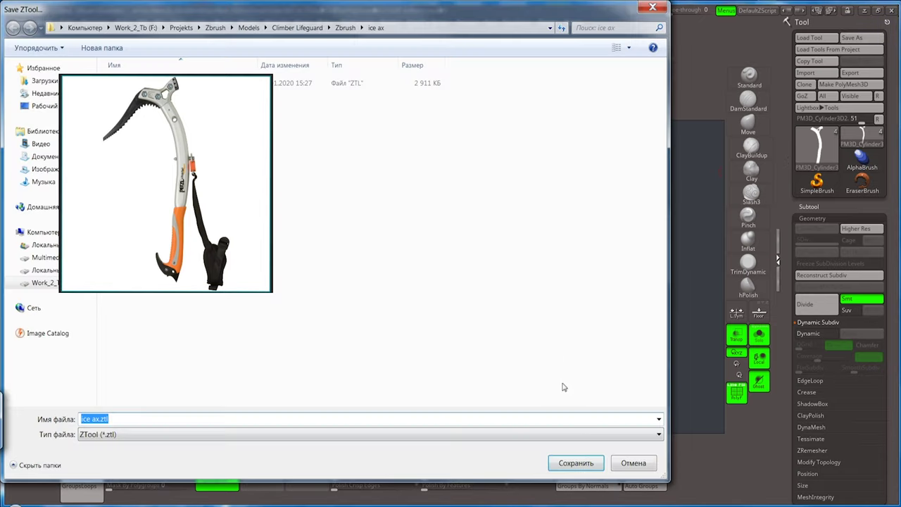
{"action": "left_click", "coordinate": [576, 464]}
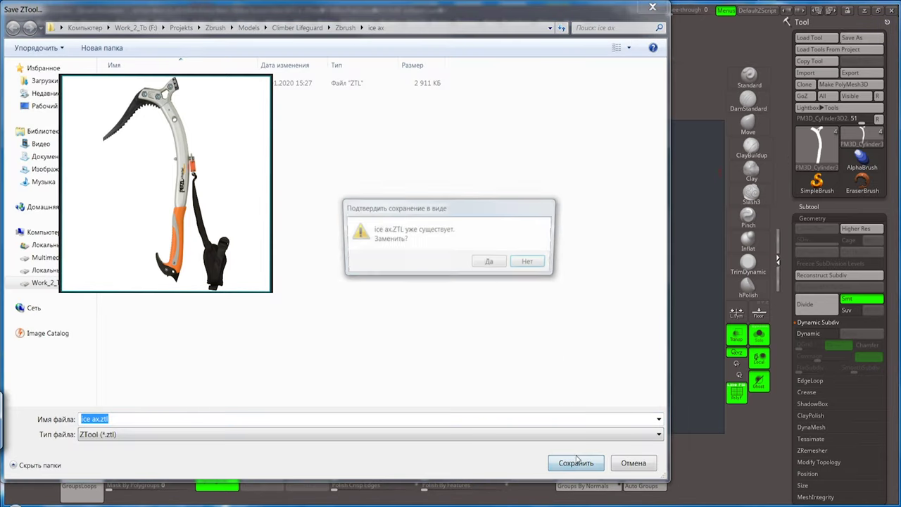
{"action": "left_click", "coordinate": [505, 266]}
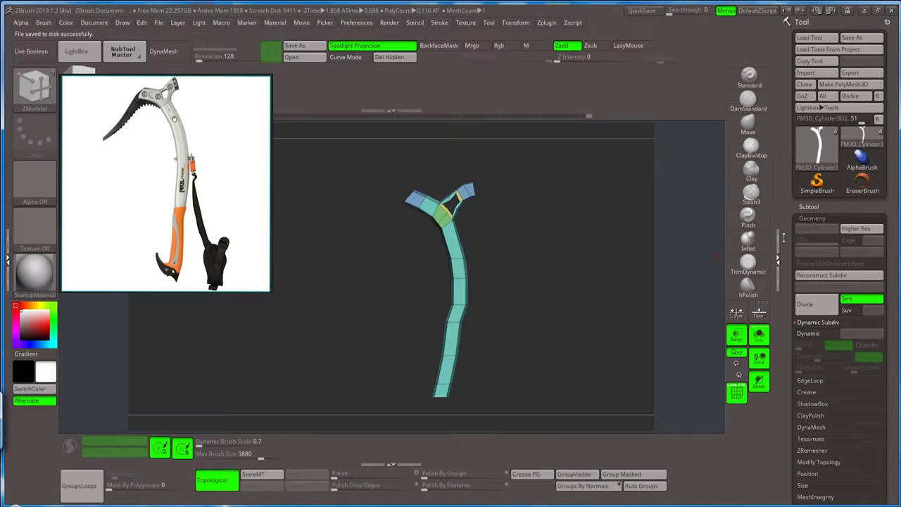
- Duplicate the ice axe subtool into PM3D_Cylinder3D3 and zoom in on the forked head
{"action": "mouse_move", "coordinate": [787, 258]}
{"action": "left_mouse_down"}
{"action": "mouse_move", "coordinate": [786, 228]}
{"action": "mouse_move", "coordinate": [790, 322]}
{"action": "mouse_move", "coordinate": [790, 70]}
{"action": "left_mouse_up"}
{"action": "left_click", "coordinate": [808, 206]}
{"action": "left_click", "coordinate": [810, 299]}
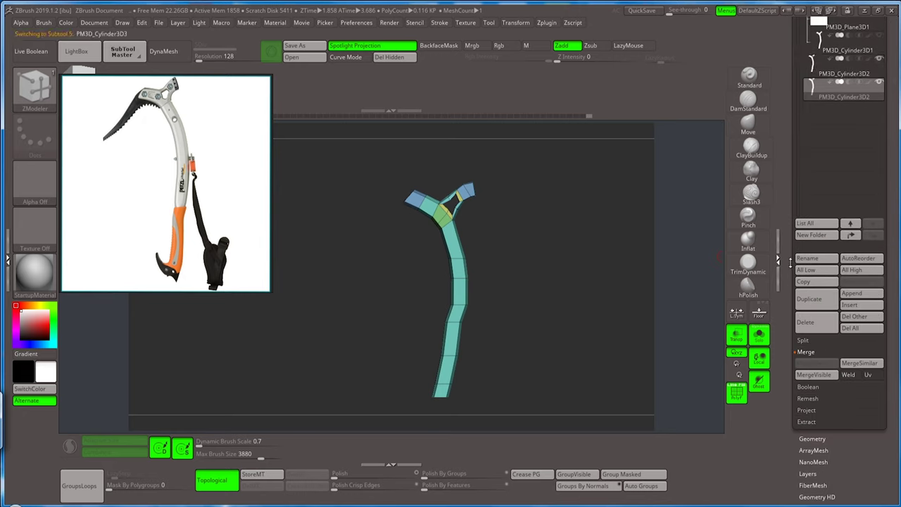
{"action": "left_click_drag", "start_coordinate": [789, 262], "coordinate": [789, 414]}
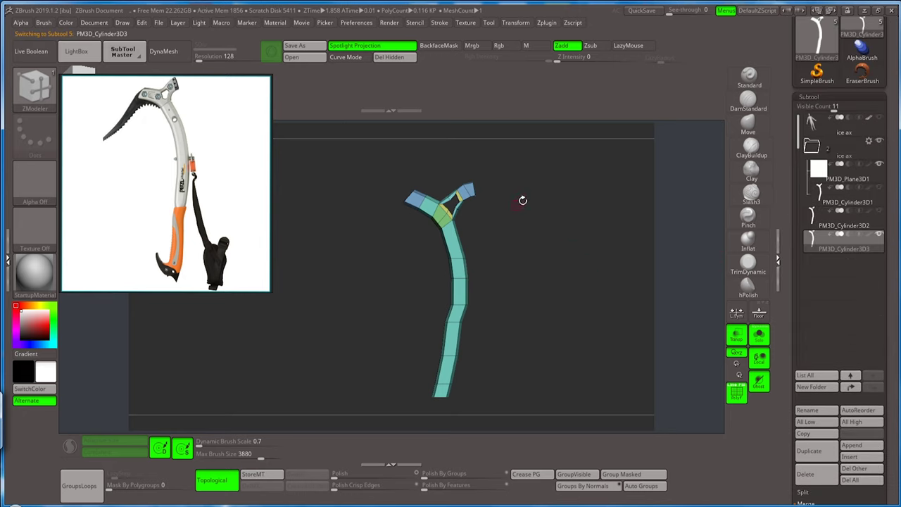
{"action": "left_click_drag", "start_coordinate": [481, 222], "coordinate": [507, 311]}
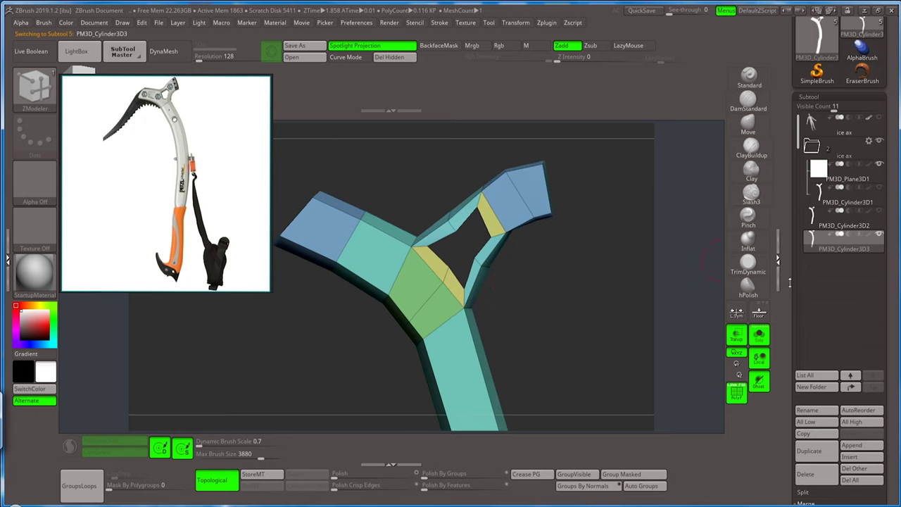
{"action": "left_click_drag", "start_coordinate": [790, 282], "coordinate": [846, 224]}
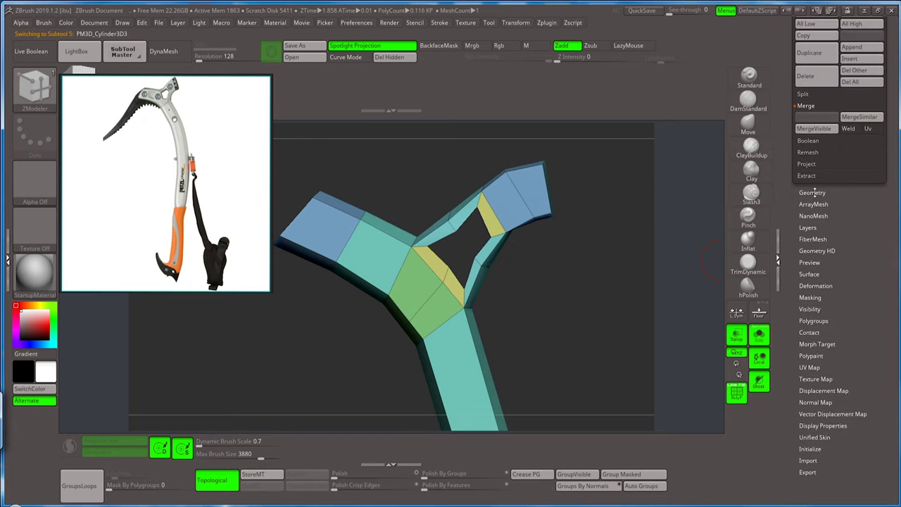
- Turn on Dynamic Subdiv in Tool > Geometry to preview the duplicated axe smoothed
{"action": "left_click", "coordinate": [813, 192]}
{"action": "left_click_drag", "start_coordinate": [785, 196], "coordinate": [793, 284]}
{"action": "left_click", "coordinate": [809, 223]}
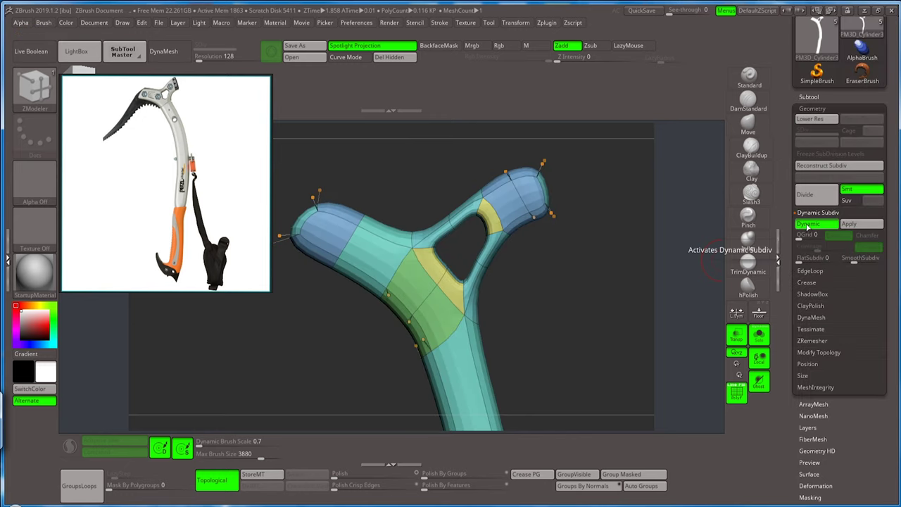
{"action": "mouse_move", "coordinate": [539, 300]}
{"action": "left_mouse_down"}
{"action": "mouse_move", "coordinate": [517, 290]}
{"action": "mouse_move", "coordinate": [529, 305]}
{"action": "mouse_move", "coordinate": [508, 309]}
{"action": "mouse_move", "coordinate": [521, 310]}
{"action": "mouse_move", "coordinate": [511, 271]}
{"action": "mouse_move", "coordinate": [520, 244]}
{"action": "left_mouse_up"}
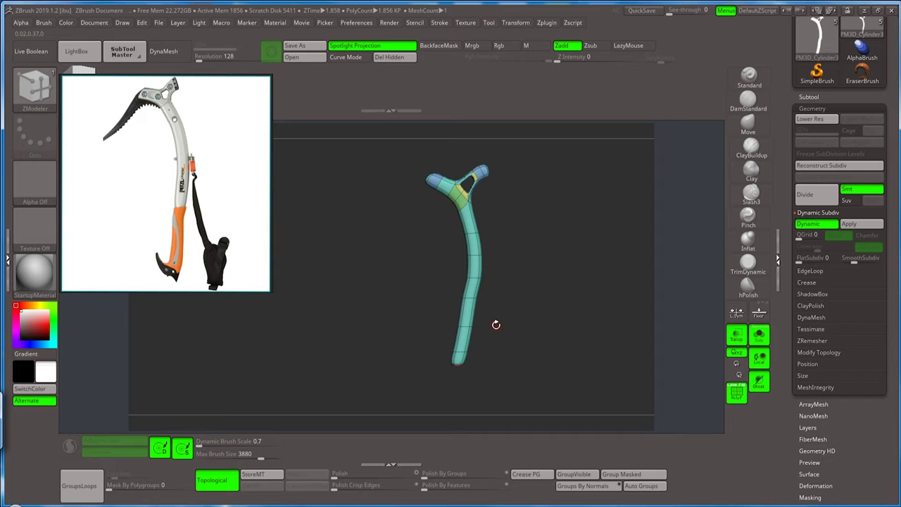
- Lasso-mask the shaft and nudge the lower part slightly sideways with the gizmo, then clear the mask
{"action": "key", "text": "w"}
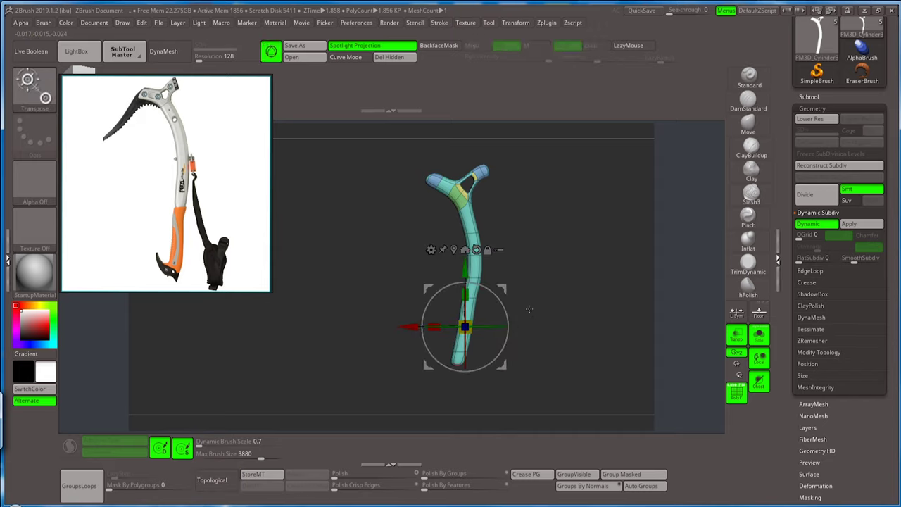
{"action": "key", "text": "q"}
{"action": "mouse_move", "coordinate": [529, 308]}
{"action": "left_mouse_down", "text": "alt"}
{"action": "mouse_move", "coordinate": [507, 306]}
{"action": "mouse_move", "coordinate": [521, 299]}
{"action": "left_mouse_up", "text": "alt"}
{"action": "key", "text": "ctrl"}
{"action": "left_click", "coordinate": [523, 298], "text": "ctrl"}
{"action": "key", "text": "w"}
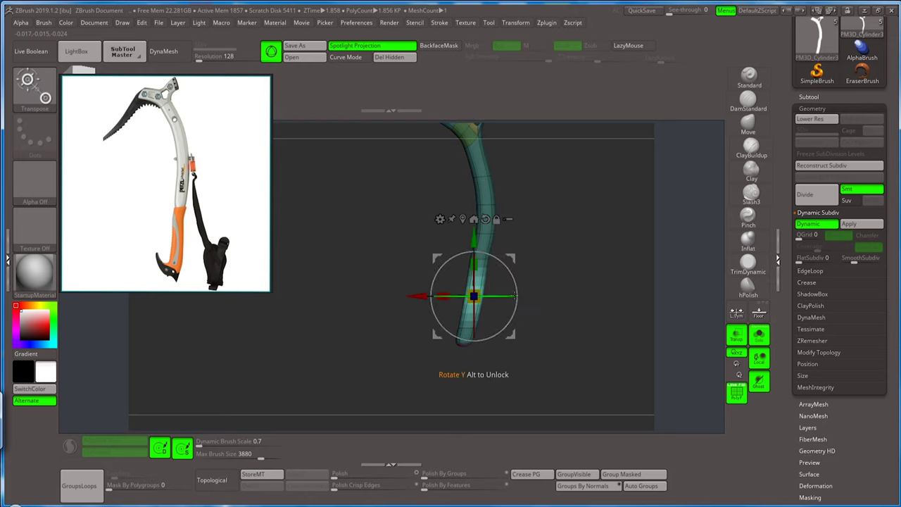
{"action": "left_click_drag", "start_coordinate": [426, 296], "coordinate": [425, 295]}
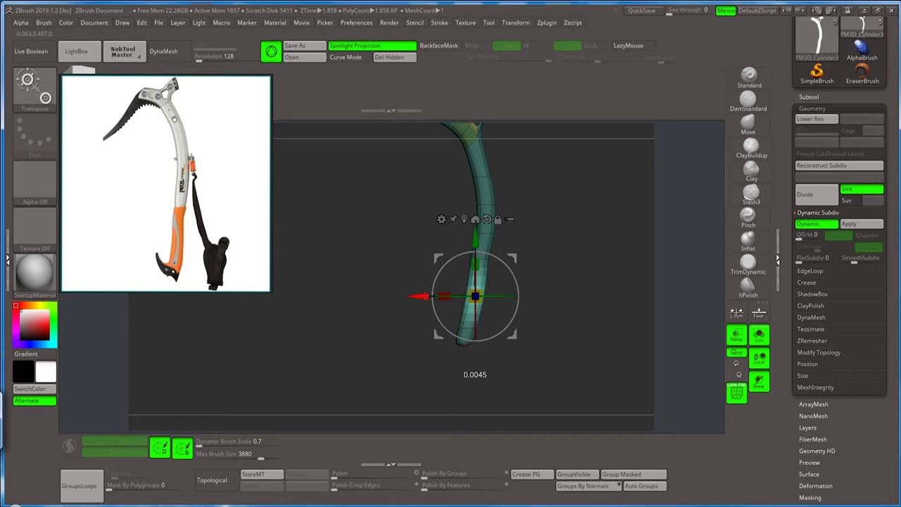
{"action": "key", "text": "q"}
{"action": "left_click", "coordinate": [553, 315], "text": "ctrl"}
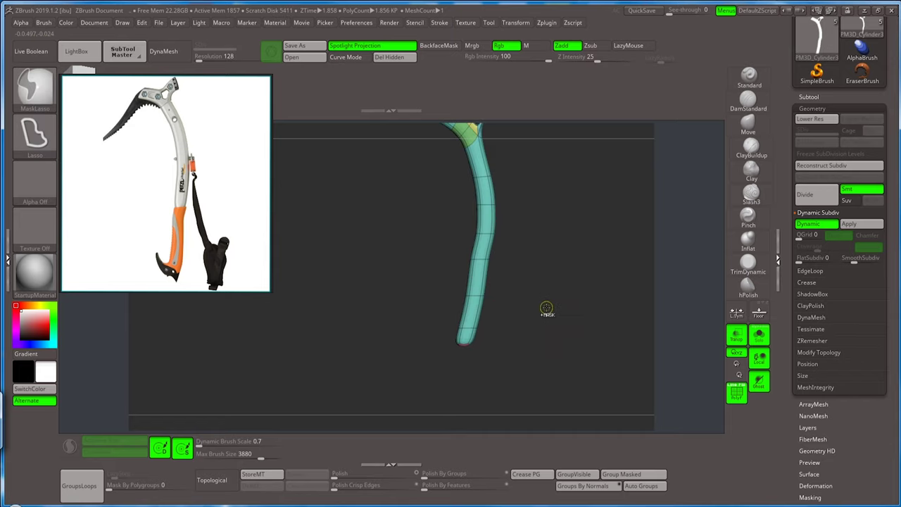
- Turn off Dynamic Subdiv for the faceted look and shift the shaft slightly along X
{"action": "key", "text": "b"}
{"action": "key", "text": "z"}
{"action": "key", "text": "m"}
{"action": "left_click_drag", "start_coordinate": [540, 307], "coordinate": [534, 326]}
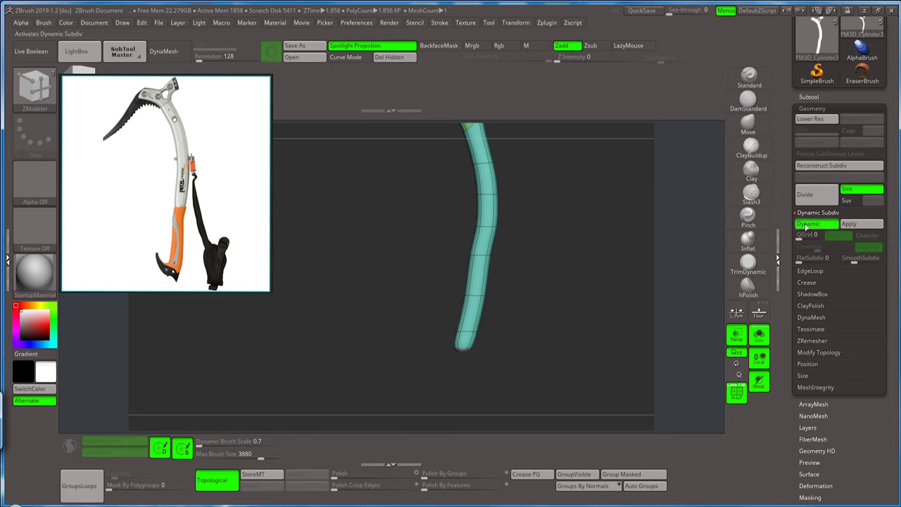
{"action": "key", "text": "shift+d"}
{"action": "left_click_drag", "start_coordinate": [540, 342], "coordinate": [561, 308], "text": "alt"}
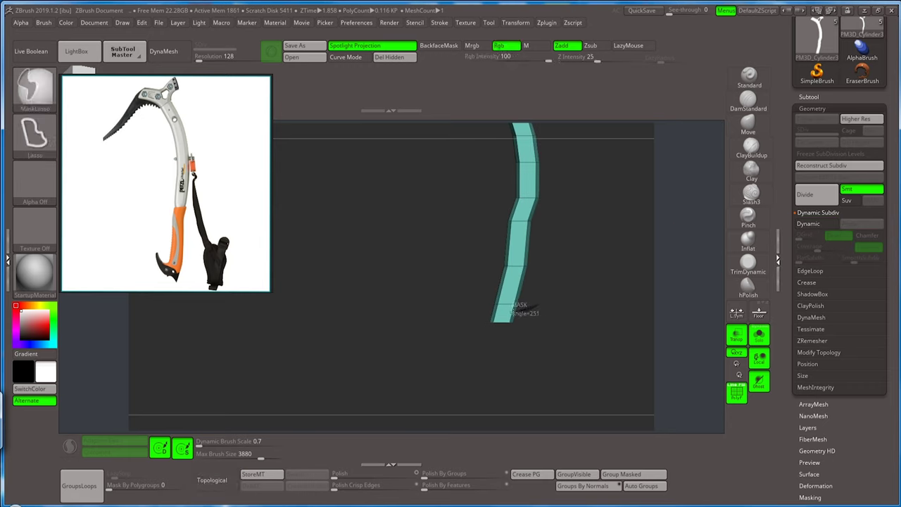
{"action": "key", "text": "w"}
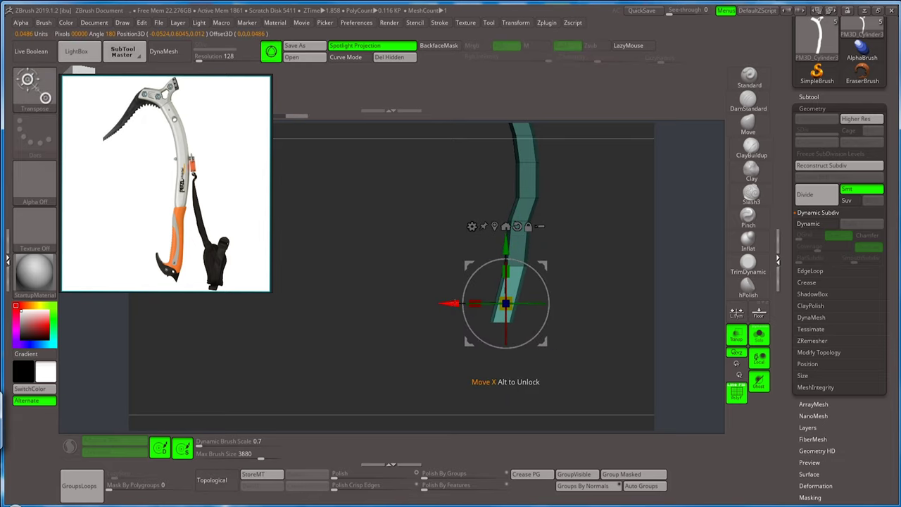
{"action": "left_click_drag", "start_coordinate": [449, 303], "coordinate": [453, 307]}
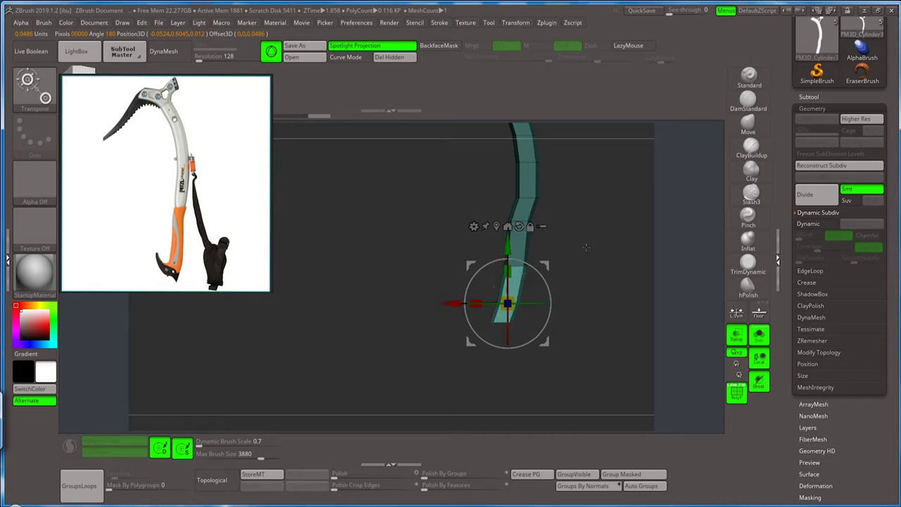
{"action": "key", "text": "q"}
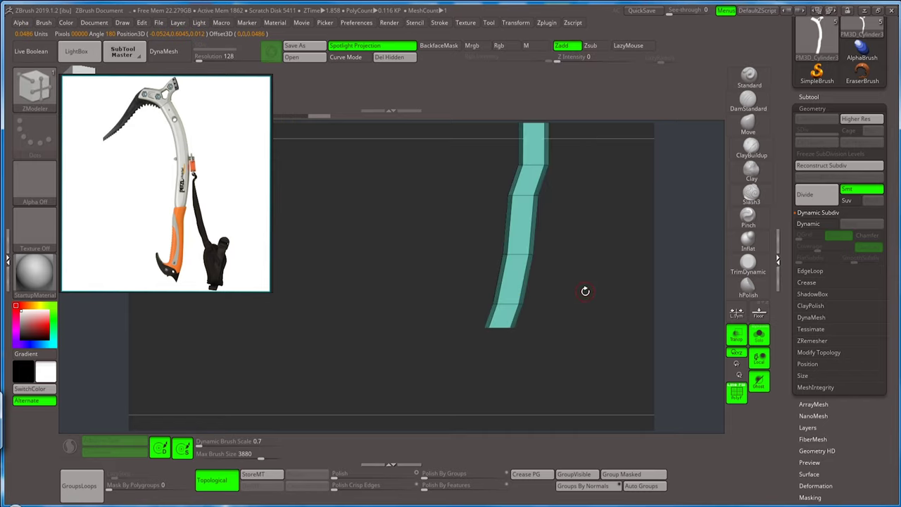
- Mask the upper shaft below the fork and nudge that section slightly along X with the gizmo
{"action": "key", "text": "d"}
{"action": "mouse_move", "coordinate": [559, 308]}
{"action": "left_mouse_down"}
{"action": "mouse_move", "coordinate": [549, 214]}
{"action": "mouse_move", "coordinate": [554, 278]}
{"action": "left_mouse_up"}
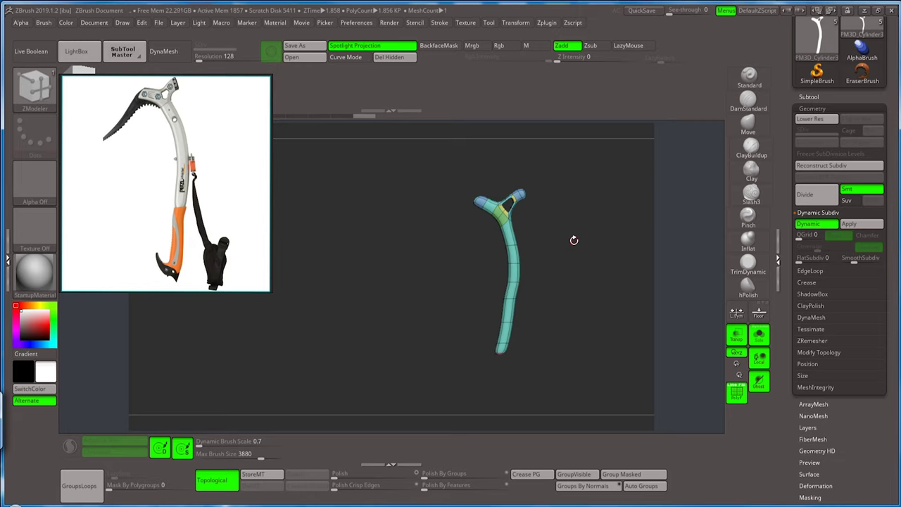
{"action": "key", "text": "shift+d"}
{"action": "key", "text": "shift+d"}
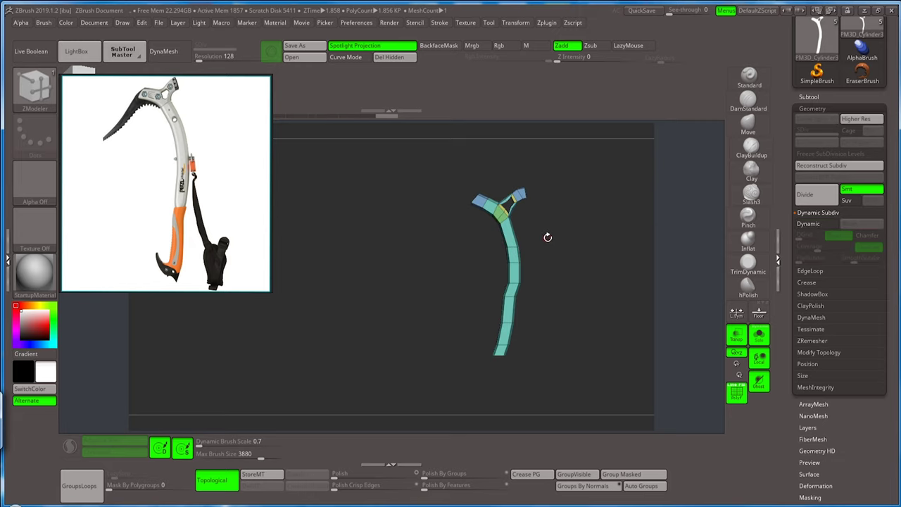
{"action": "mouse_move", "coordinate": [547, 233]}
{"action": "left_mouse_down", "text": "alt"}
{"action": "mouse_move", "coordinate": [564, 253]}
{"action": "mouse_move", "coordinate": [565, 290]}
{"action": "mouse_move", "coordinate": [521, 281]}
{"action": "left_mouse_up", "text": "alt"}
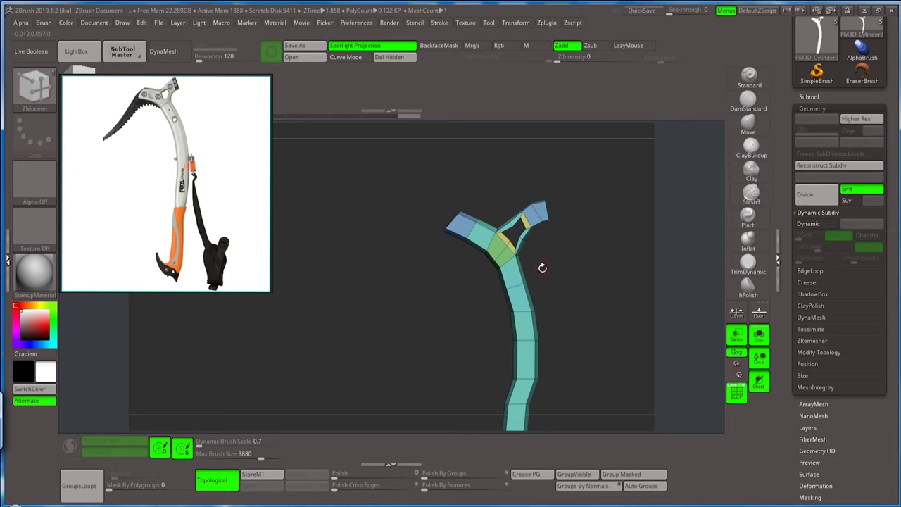
{"action": "left_click_drag", "start_coordinate": [556, 271], "coordinate": [562, 259], "text": "ctrl"}
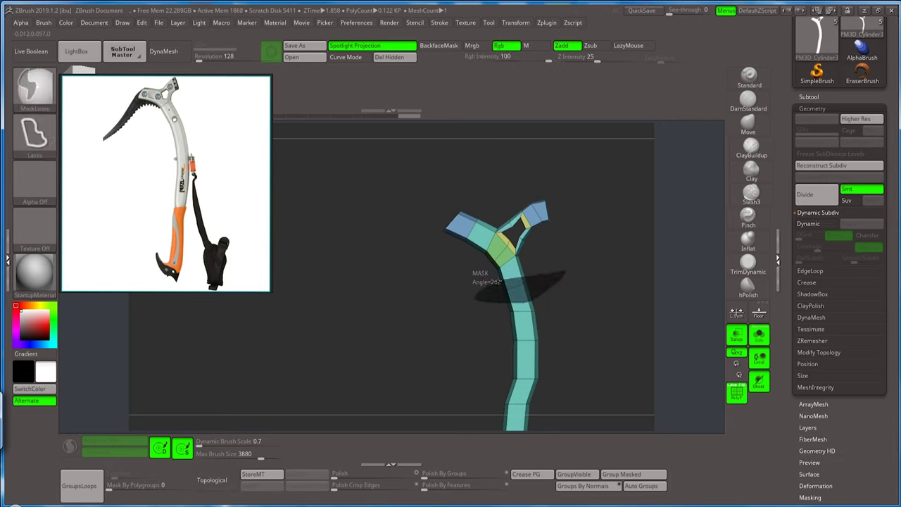
{"action": "key", "text": "r"}
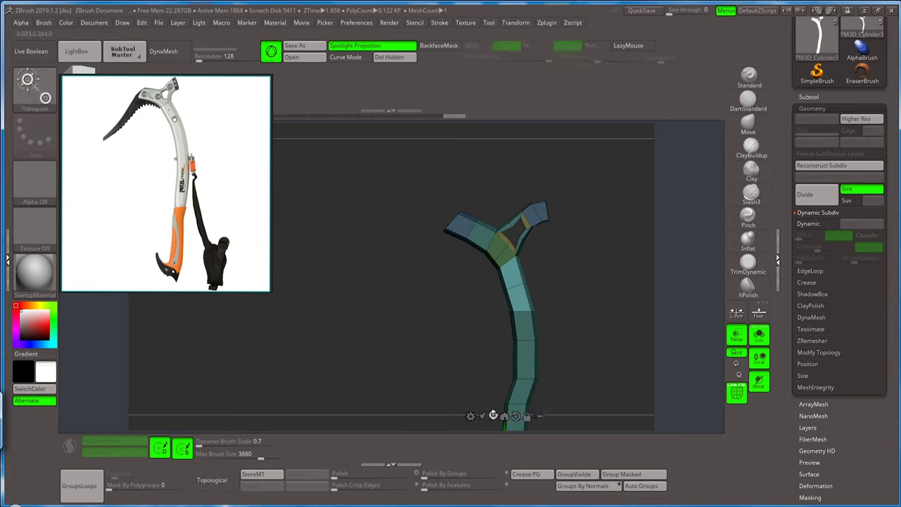
{"action": "left_click", "coordinate": [514, 287]}
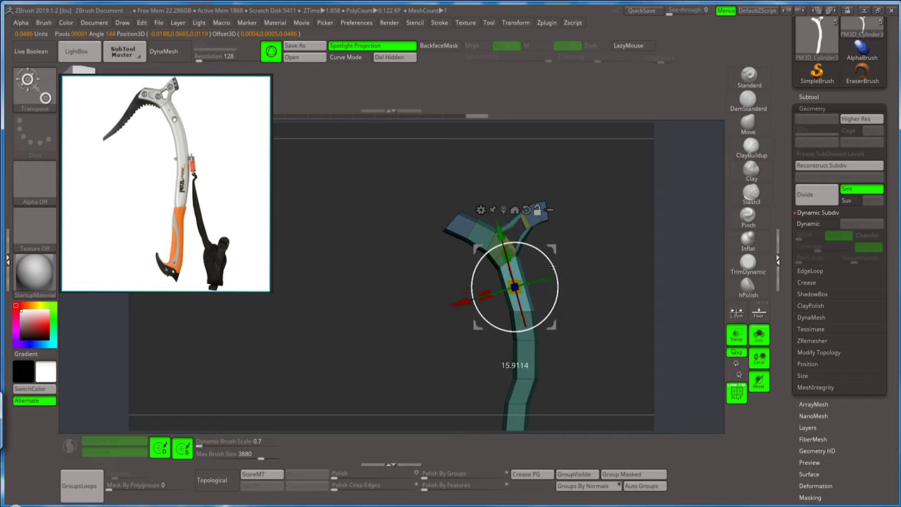
{"action": "left_click", "coordinate": [463, 301]}
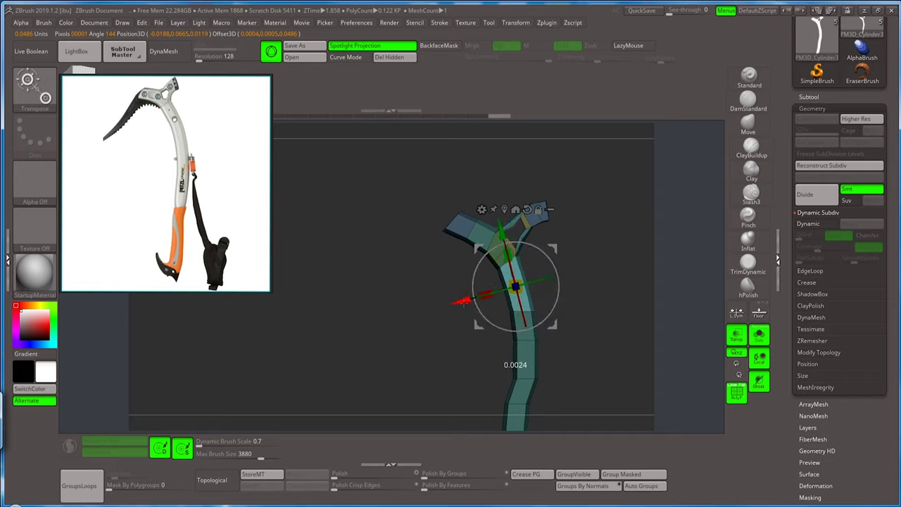
{"action": "left_click_drag", "start_coordinate": [461, 303], "coordinate": [464, 304]}
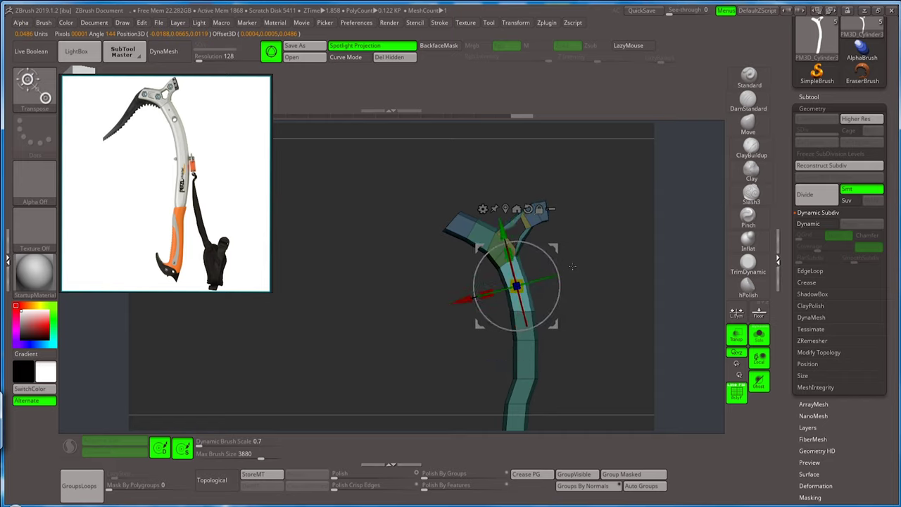
- Back in ZModeler, insert a single edge loop near the shaft's bottom end, reaching 0.128 KP
{"action": "key", "text": "q"}
{"action": "key", "text": "b"}
{"action": "key", "text": "z"}
{"action": "key", "text": "m"}
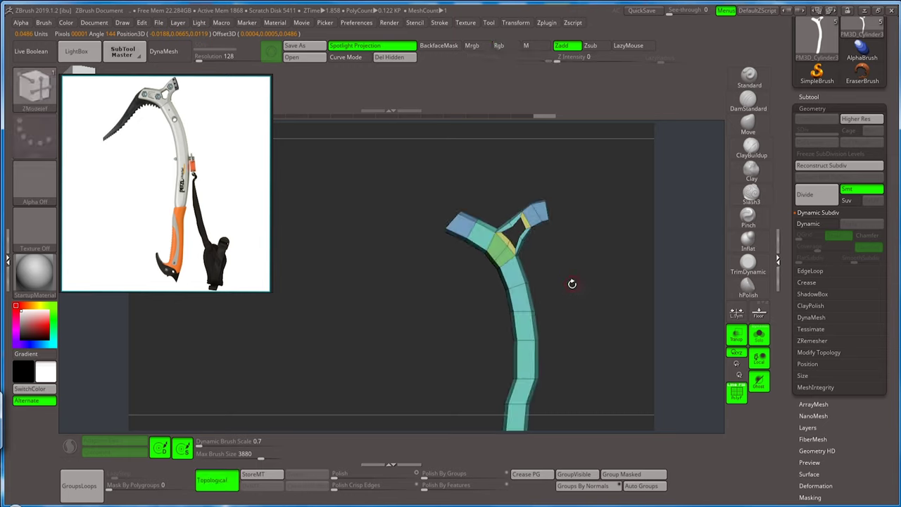
{"action": "mouse_move", "coordinate": [573, 282]}
{"action": "left_mouse_down", "text": "alt"}
{"action": "mouse_move", "coordinate": [553, 223]}
{"action": "mouse_move", "coordinate": [544, 285]}
{"action": "mouse_move", "coordinate": [539, 249]}
{"action": "mouse_move", "coordinate": [554, 271]}
{"action": "mouse_move", "coordinate": [589, 272]}
{"action": "mouse_move", "coordinate": [557, 311]}
{"action": "mouse_move", "coordinate": [547, 261]}
{"action": "mouse_move", "coordinate": [547, 354]}
{"action": "mouse_move", "coordinate": [555, 261]}
{"action": "left_mouse_up", "text": "alt"}
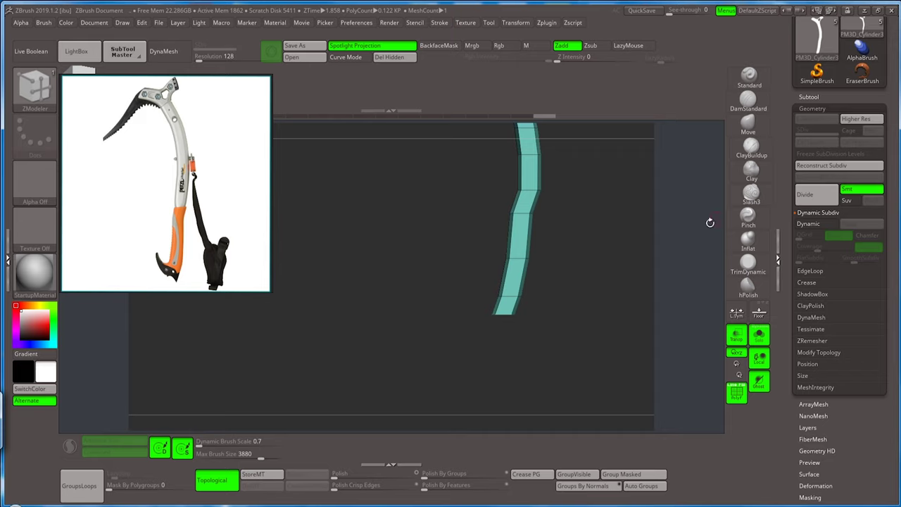
{"action": "key", "text": "d"}
{"action": "key", "text": "shift+d"}
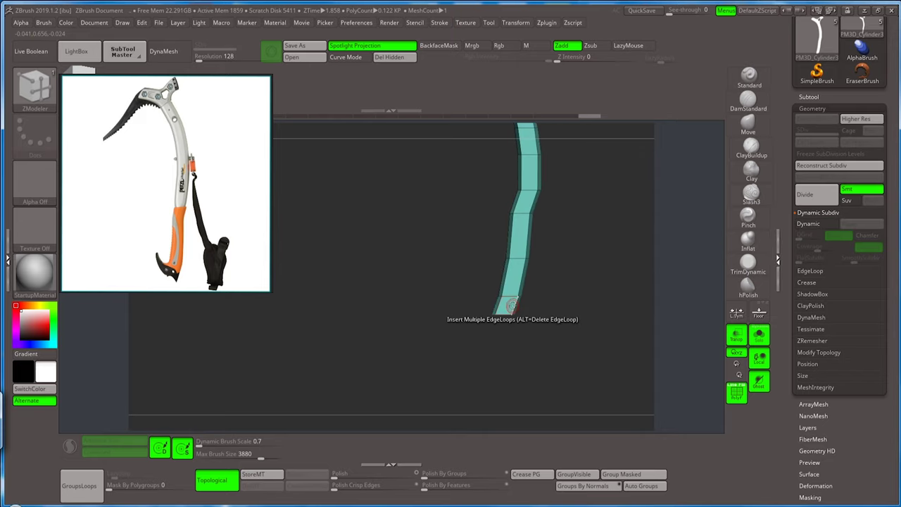
{"action": "key", "text": "space"}
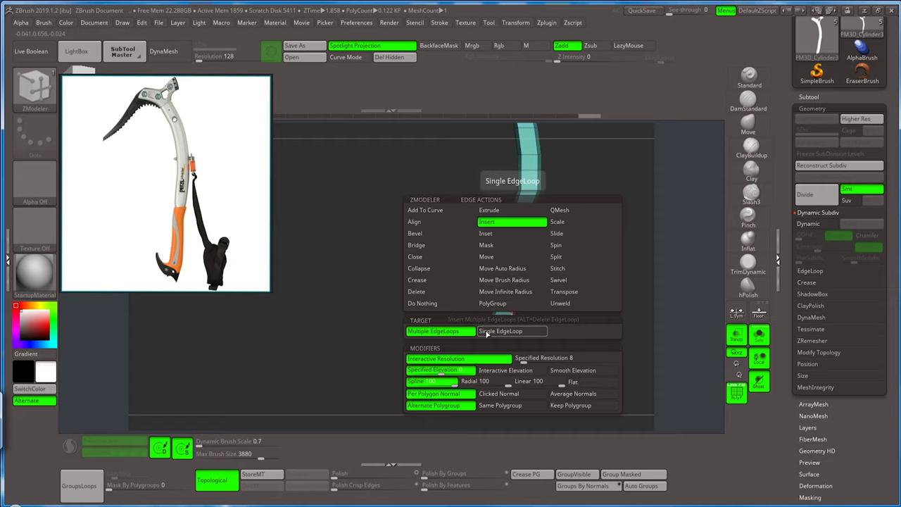
{"action": "left_click", "coordinate": [497, 330]}
{"action": "mouse_move", "coordinate": [539, 298]}
{"action": "left_mouse_down"}
{"action": "mouse_move", "coordinate": [534, 318]}
{"action": "mouse_move", "coordinate": [525, 268]}
{"action": "left_mouse_up"}
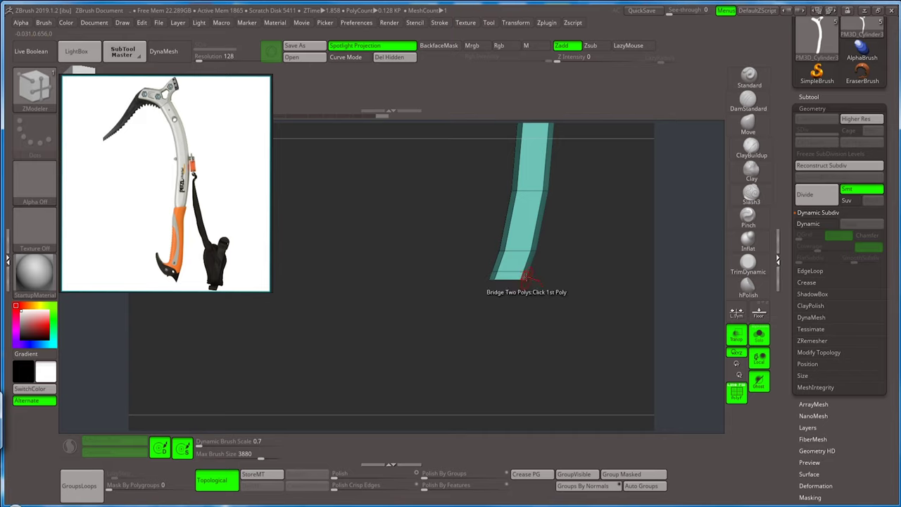
- With the Move brush, drag the shaft's bottom corner left into a pointed tip and pull the bottom centre up into a notch
{"action": "left_click", "coordinate": [748, 126]}
{"action": "mouse_move", "coordinate": [642, 202]}
{"action": "left_mouse_down"}
{"action": "mouse_move", "coordinate": [478, 313]}
{"action": "mouse_move", "coordinate": [413, 318]}
{"action": "left_mouse_up"}
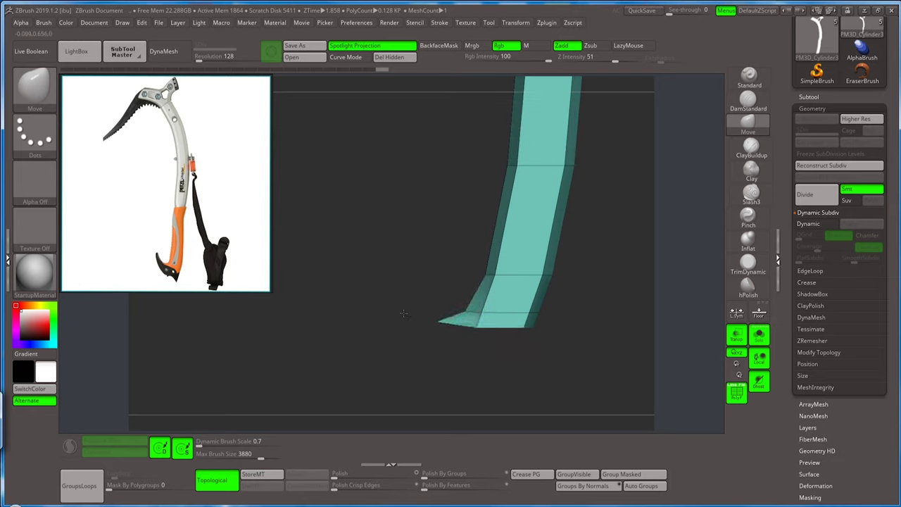
{"action": "left_click_drag", "start_coordinate": [397, 315], "coordinate": [374, 311]}
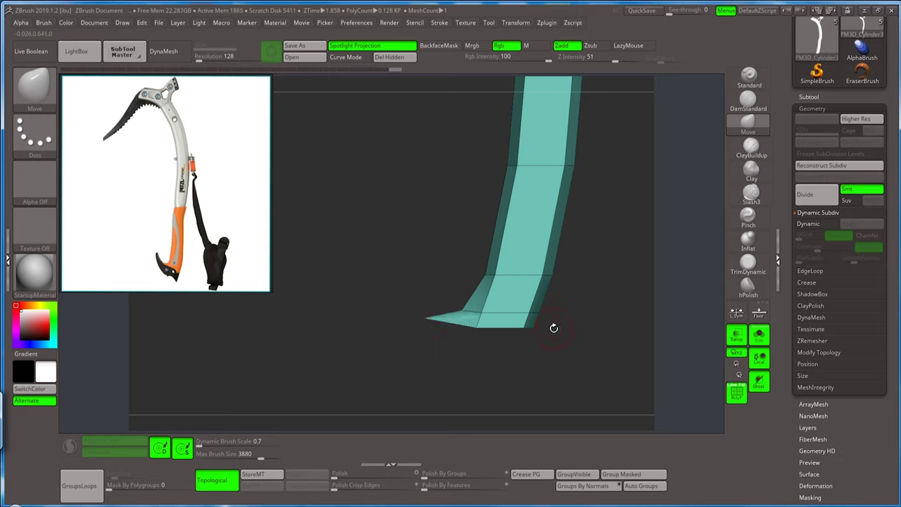
{"action": "left_click_drag", "start_coordinate": [547, 333], "coordinate": [522, 312], "text": "shift"}
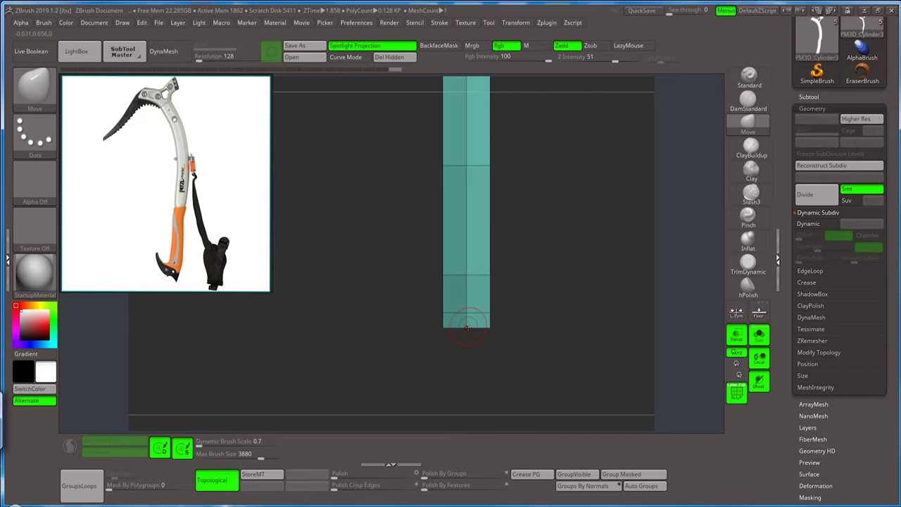
{"action": "mouse_move", "coordinate": [466, 310]}
{"action": "left_mouse_down"}
{"action": "mouse_move", "coordinate": [465, 297]}
{"action": "mouse_move", "coordinate": [558, 299]}
{"action": "mouse_move", "coordinate": [507, 288]}
{"action": "left_mouse_up"}
{"action": "key", "text": "ctrl"}
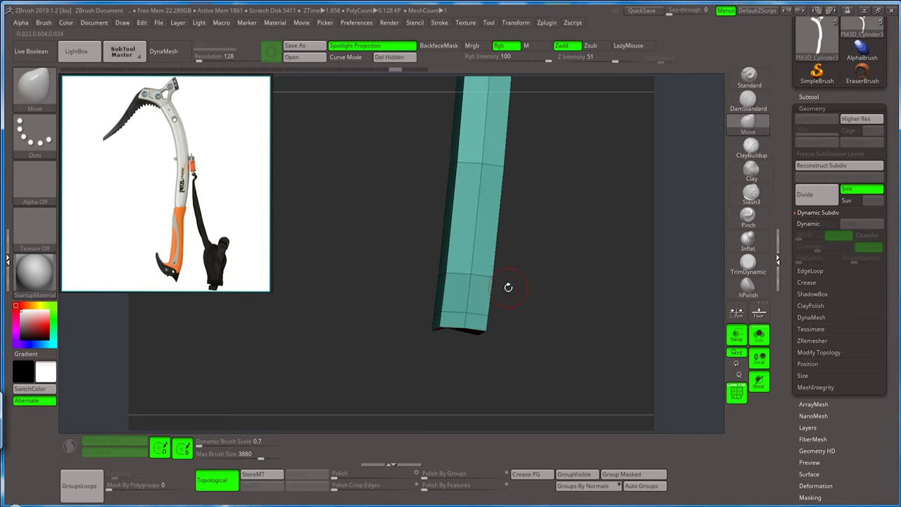
- Slide the shaft's bottom vertex with ZModeler's Point Slide action to add converging edges
{"action": "key", "text": "b"}
{"action": "key", "text": "z"}
{"action": "key", "text": "m"}
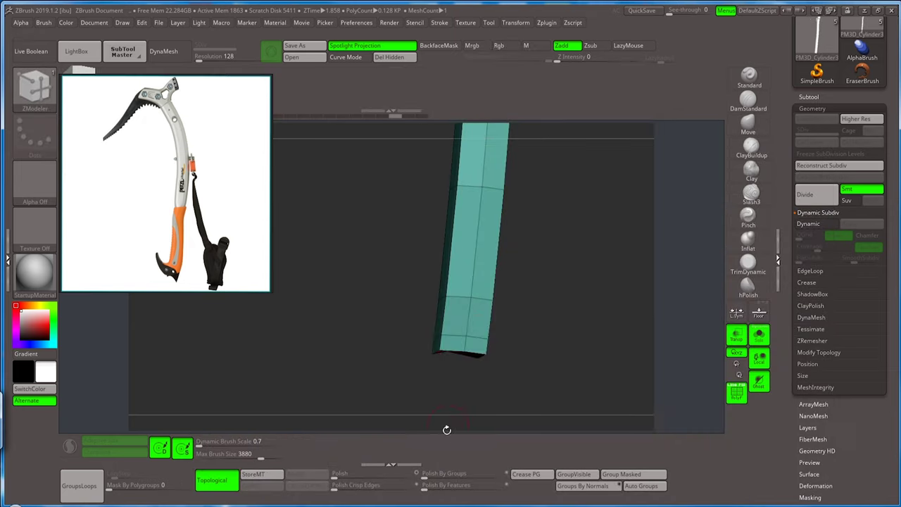
{"action": "key", "text": "space"}
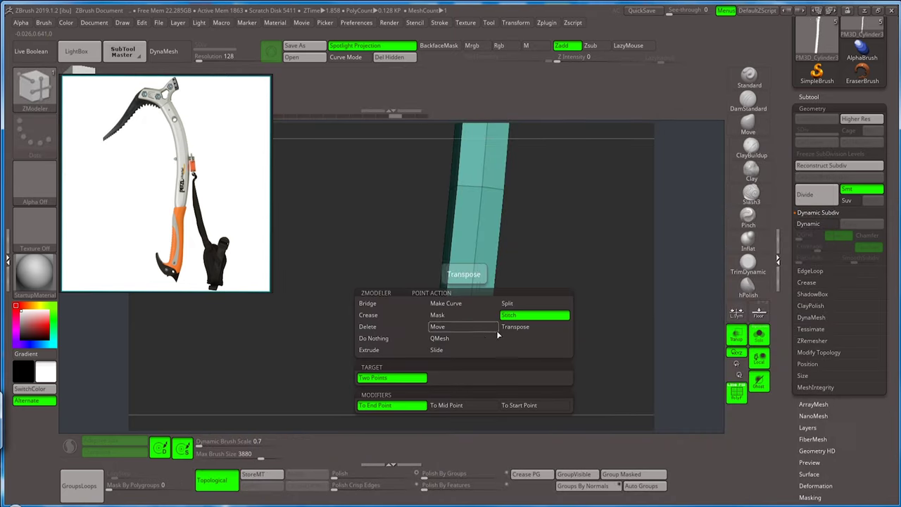
{"action": "left_click", "coordinate": [449, 350]}
{"action": "left_click_drag", "start_coordinate": [533, 317], "coordinate": [468, 332]}
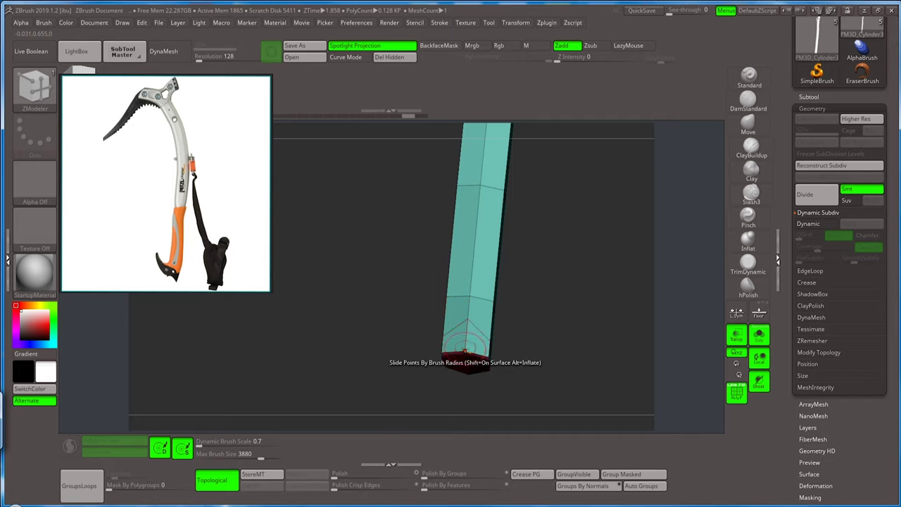
{"action": "left_click", "coordinate": [468, 330]}
{"action": "mouse_move", "coordinate": [507, 316]}
{"action": "left_mouse_down"}
{"action": "mouse_move", "coordinate": [574, 305]}
{"action": "mouse_move", "coordinate": [510, 304]}
{"action": "left_mouse_up"}
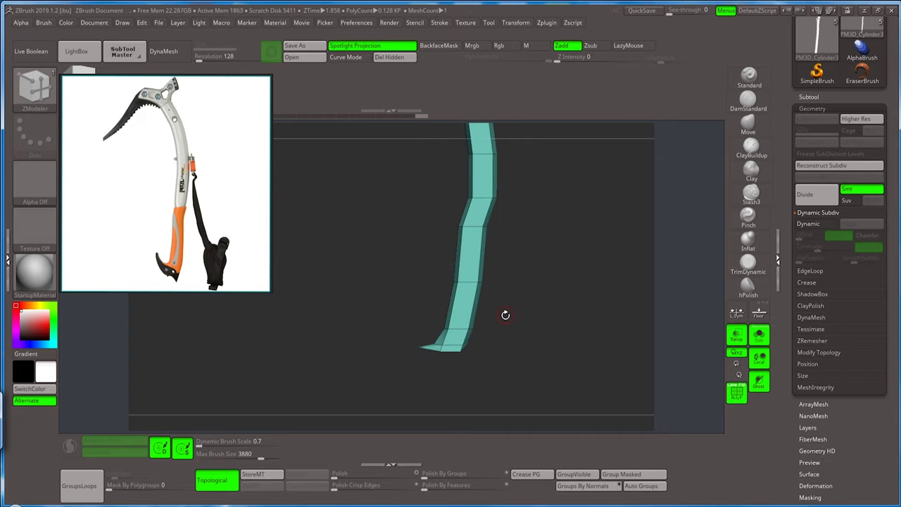
{"action": "mouse_move", "coordinate": [507, 321]}
{"action": "left_mouse_down"}
{"action": "mouse_move", "coordinate": [521, 366]}
{"action": "mouse_move", "coordinate": [502, 347]}
{"action": "left_mouse_up"}
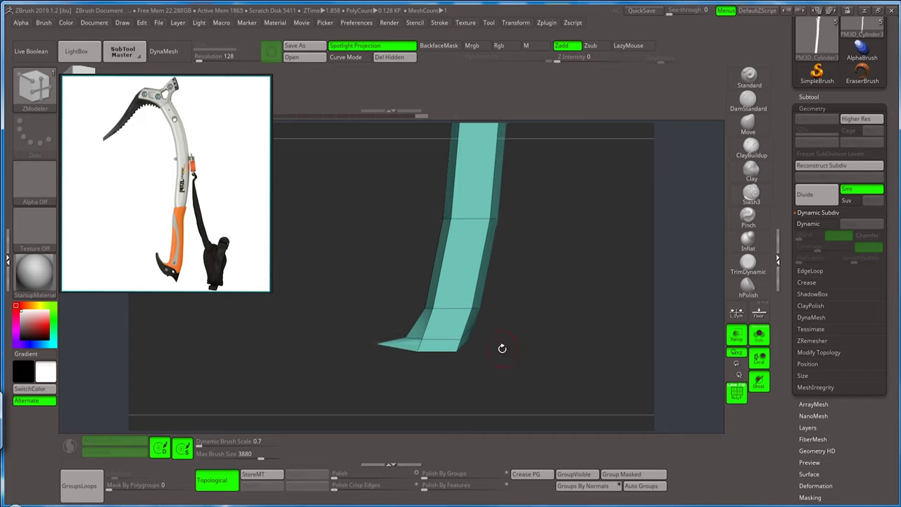
- Lower the shaft's bottom-right corner with an enlarged Move brush to sharpen the spike
{"action": "left_click", "coordinate": [747, 125]}
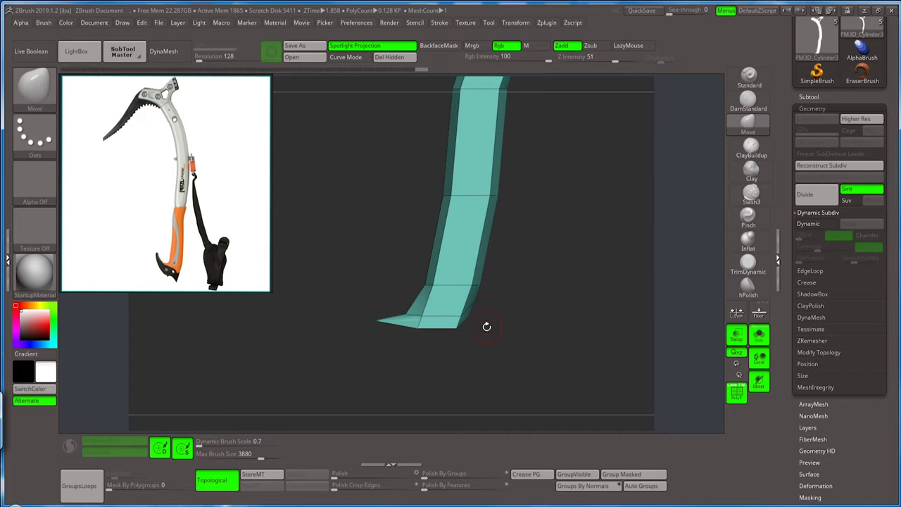
{"action": "key", "text": "s"}
{"action": "left_click_drag", "start_coordinate": [471, 316], "coordinate": [536, 297]}
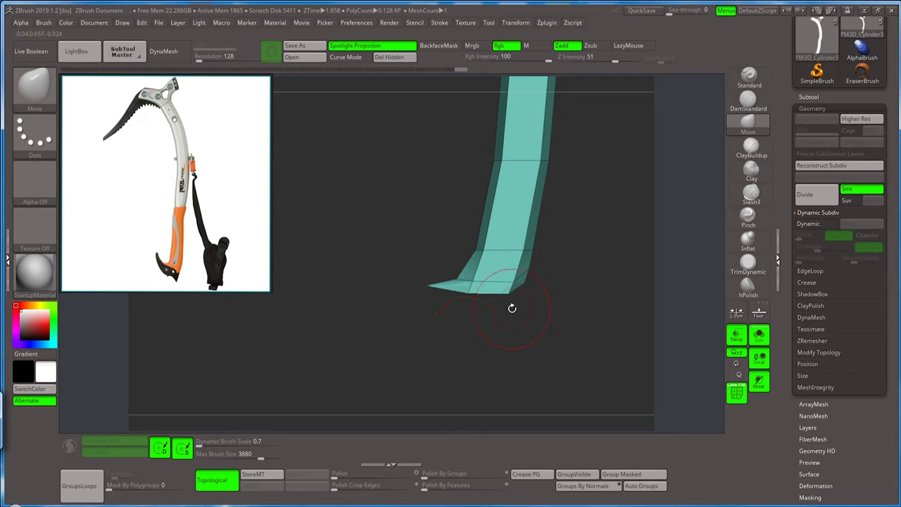
{"action": "key", "text": "s"}
{"action": "left_click_drag", "start_coordinate": [509, 298], "coordinate": [507, 303]}
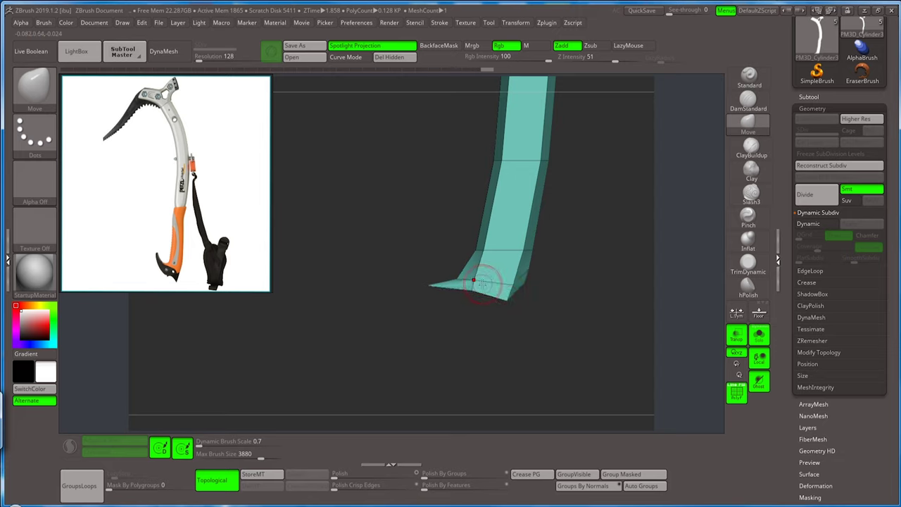
{"action": "key", "text": "b"}
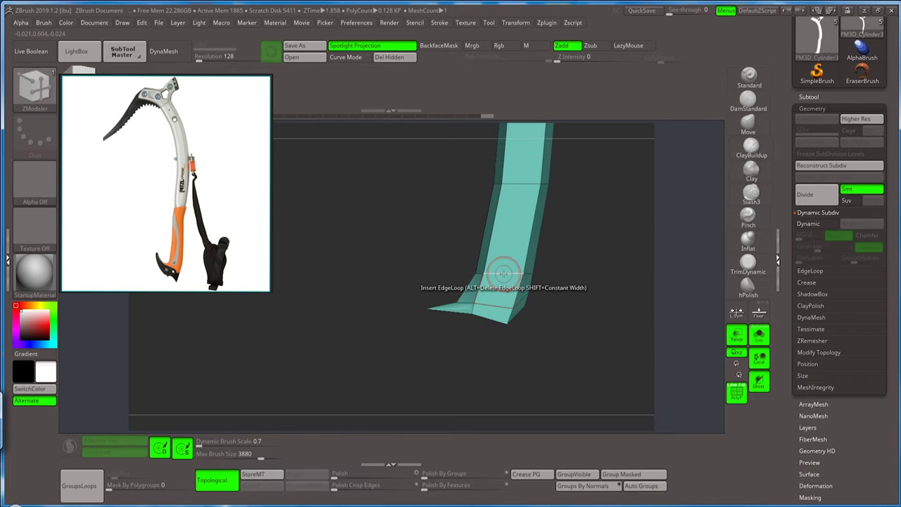
- Insert a lengthwise edge loop down the shaft and slide its bottom points into a kink
{"action": "left_click", "coordinate": [501, 273]}
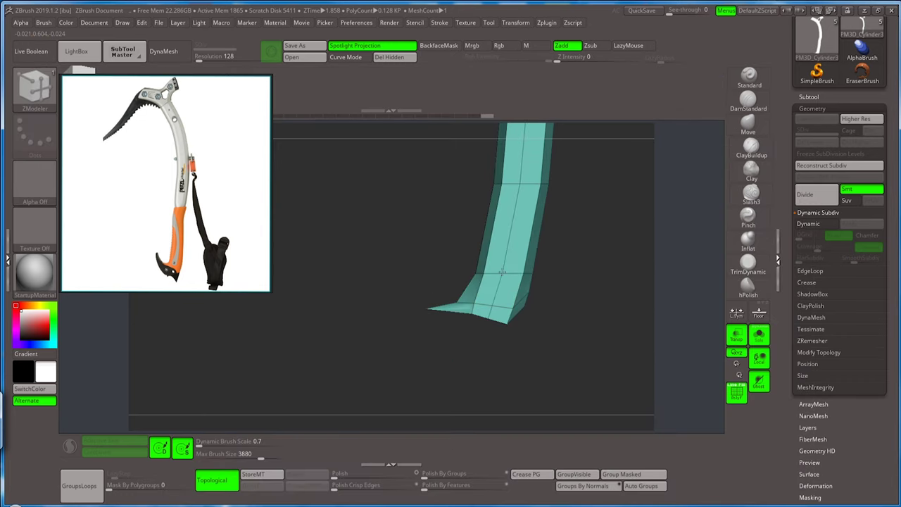
{"action": "left_click_drag", "start_coordinate": [586, 219], "coordinate": [540, 347]}
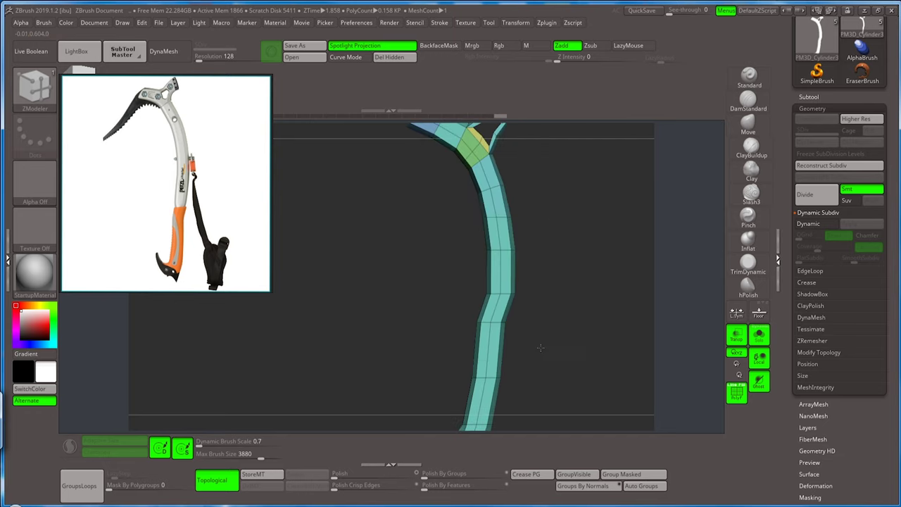
{"action": "mouse_move", "coordinate": [540, 269]}
{"action": "left_mouse_down"}
{"action": "mouse_move", "coordinate": [552, 299]}
{"action": "mouse_move", "coordinate": [531, 274]}
{"action": "mouse_move", "coordinate": [473, 322]}
{"action": "left_mouse_up"}
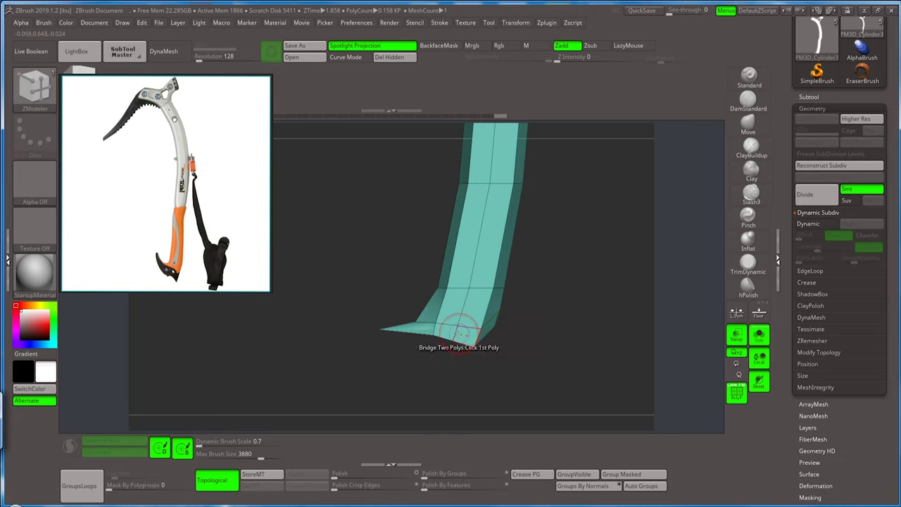
{"action": "left_click", "coordinate": [748, 121]}
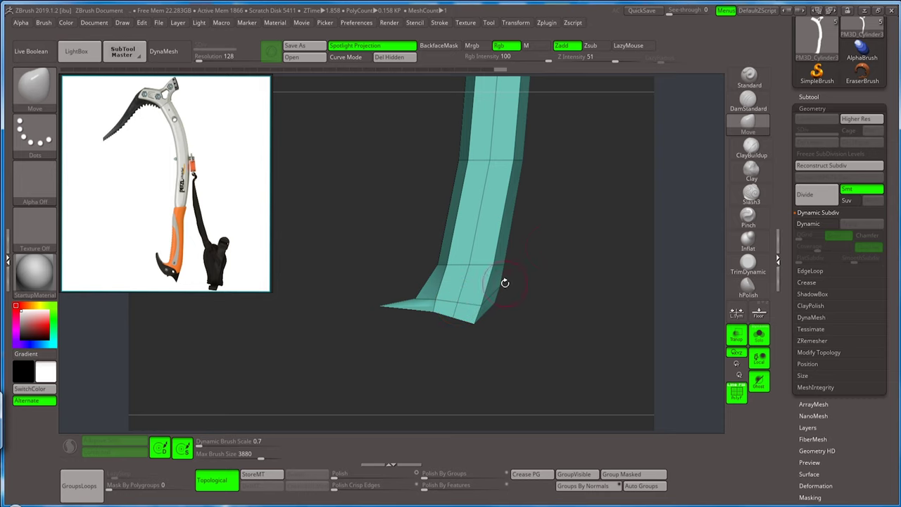
{"action": "key", "text": "b"}
{"action": "key", "text": "z"}
{"action": "key", "text": "m"}
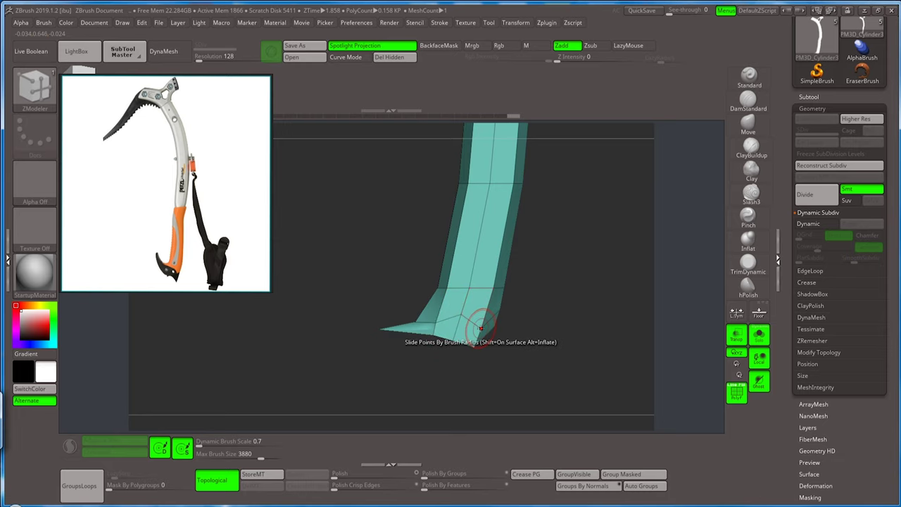
{"action": "left_click_drag", "start_coordinate": [482, 321], "coordinate": [456, 333]}
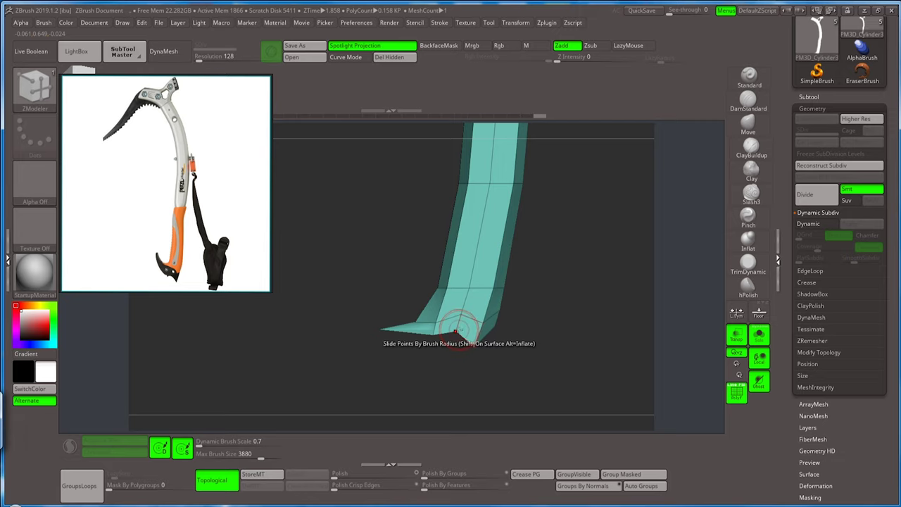
- Drag the bottom centre down with the Move brush and bring up the Save dialog for ice ax.ztl
{"action": "key", "text": "b"}
{"action": "key", "text": "m"}
{"action": "key", "text": "v"}
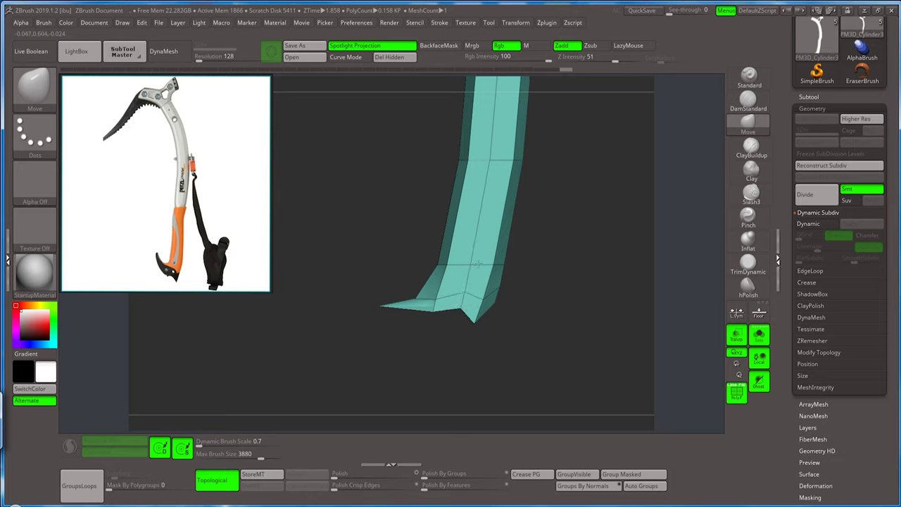
{"action": "left_click_drag", "start_coordinate": [562, 228], "coordinate": [610, 225]}
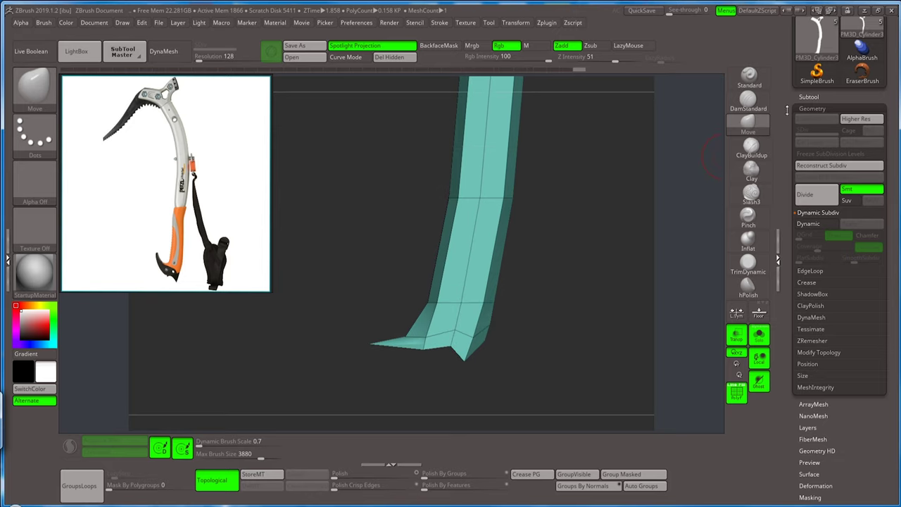
{"action": "left_click_drag", "start_coordinate": [787, 107], "coordinate": [785, 176]}
{"action": "left_click", "coordinate": [853, 37]}
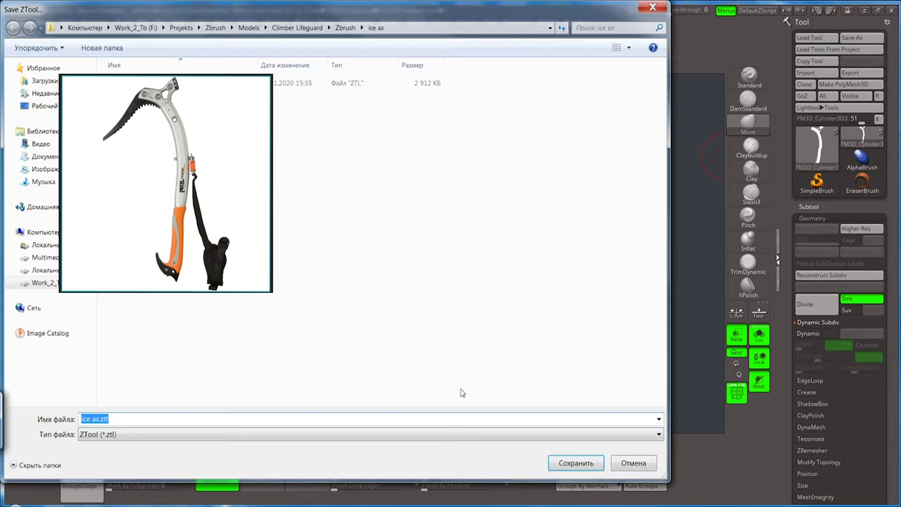
- Save over ice ax.ztl, confirming the replacement, then reframe and zoom onto the forked head
{"action": "left_click", "coordinate": [552, 463]}
{"action": "left_click", "coordinate": [492, 262]}
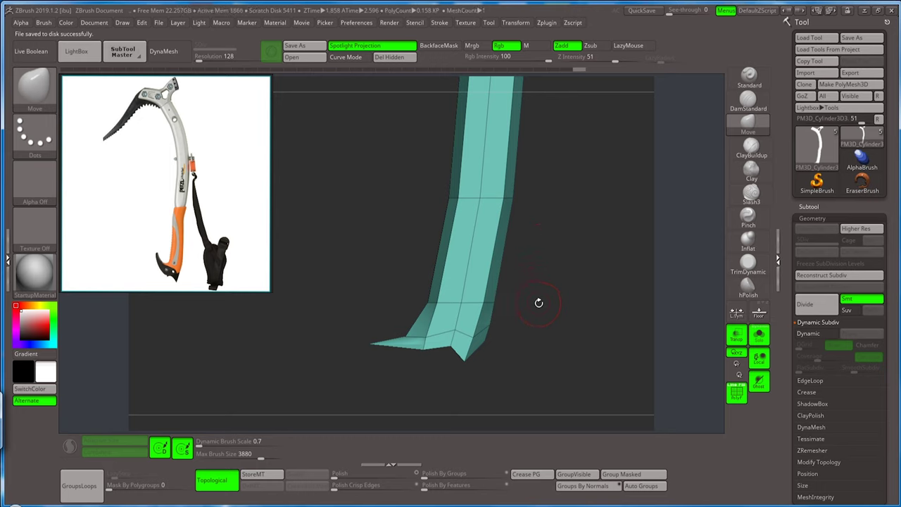
{"action": "left_click_drag", "start_coordinate": [539, 303], "coordinate": [509, 205]}
{"action": "key", "text": "f"}
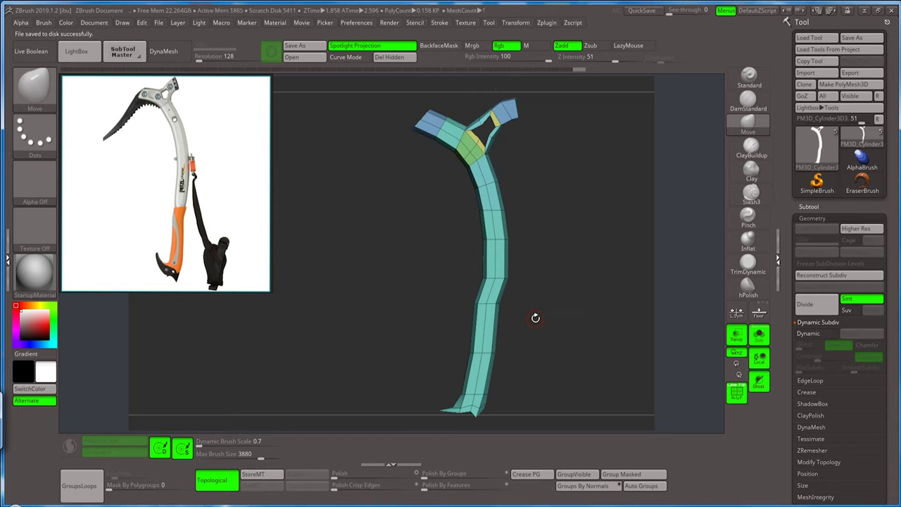
{"action": "left_click_drag", "start_coordinate": [551, 237], "coordinate": [562, 287], "text": "alt"}
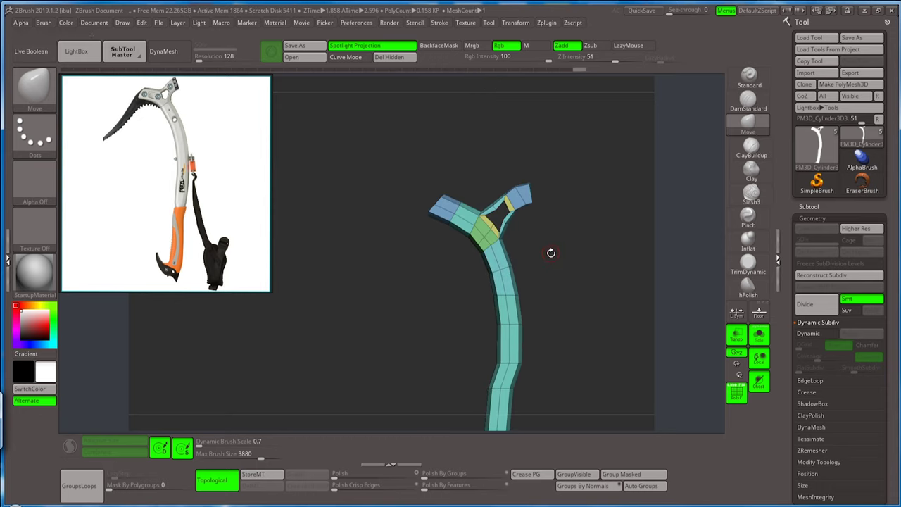
{"action": "left_click_drag", "start_coordinate": [548, 258], "coordinate": [550, 266], "text": "alt"}
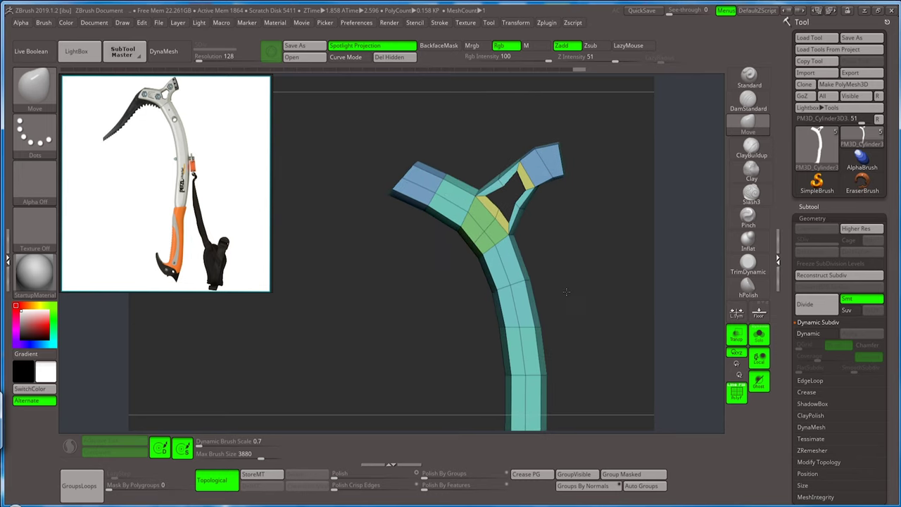
- Switch to the ZModeler brush, review its point actions, and insert a trial edge loop on the shaft
{"action": "key", "text": "b"}
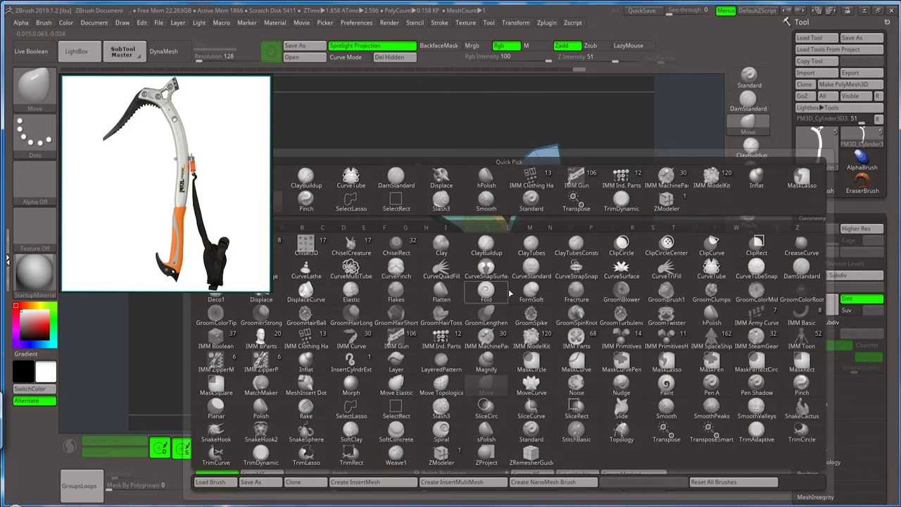
{"action": "key", "text": "z"}
{"action": "key", "text": "m"}
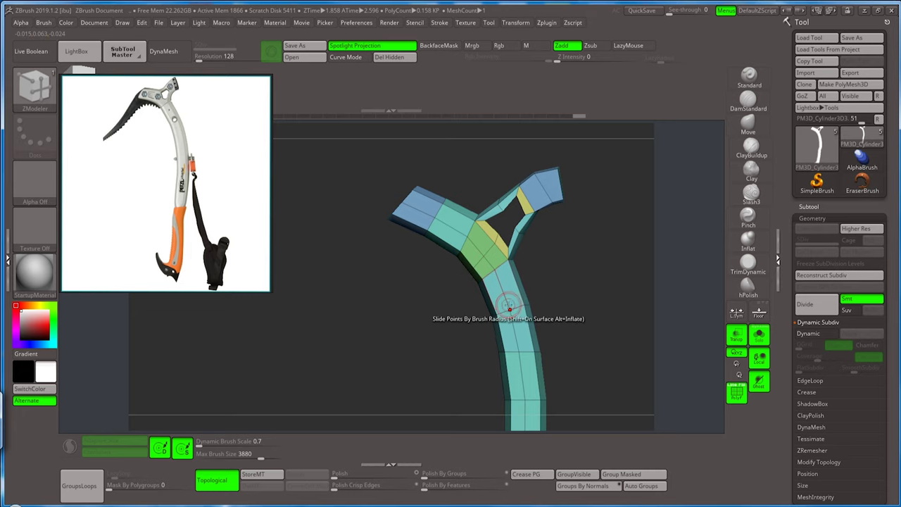
{"action": "key", "text": "space"}
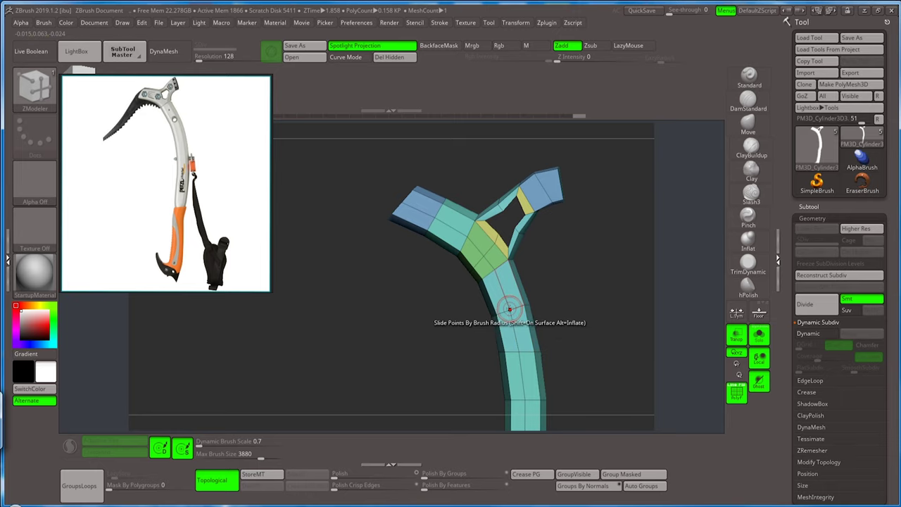
{"action": "key", "text": "space"}
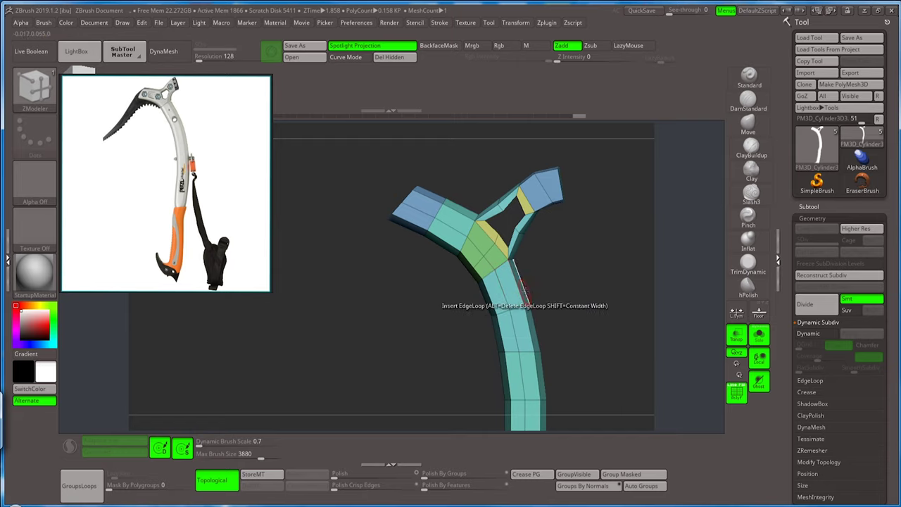
{"action": "left_click", "coordinate": [522, 289]}
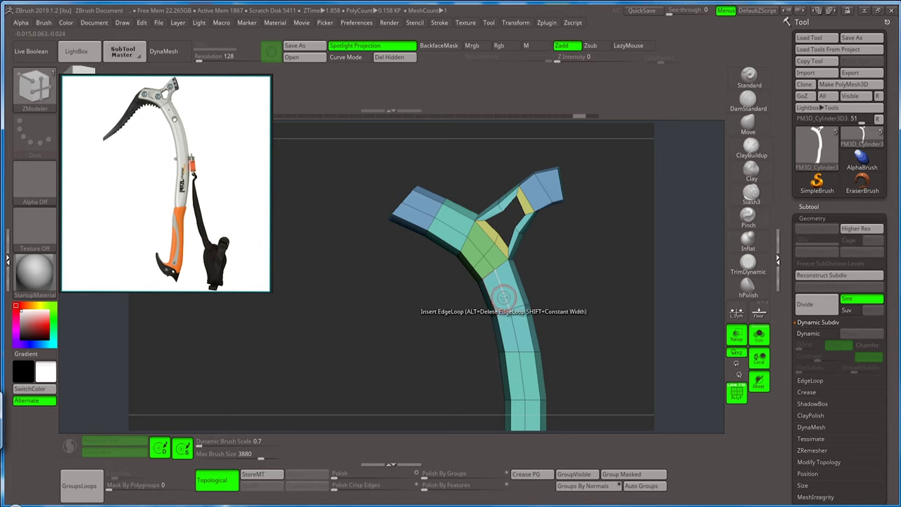
{"action": "mouse_move", "coordinate": [578, 292]}
{"action": "left_mouse_down"}
{"action": "mouse_move", "coordinate": [541, 240]}
{"action": "mouse_move", "coordinate": [549, 263]}
{"action": "mouse_move", "coordinate": [541, 272]}
{"action": "left_mouse_up"}
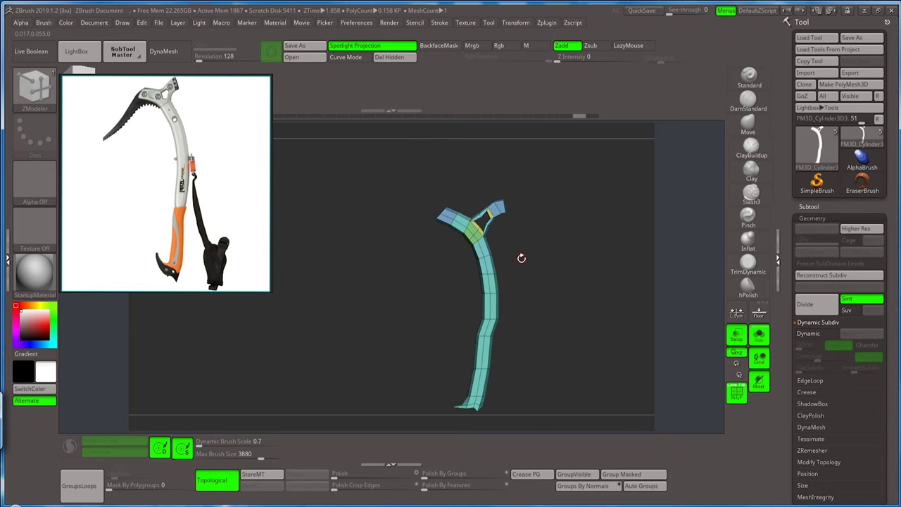
{"action": "left_click_drag", "start_coordinate": [521, 258], "coordinate": [488, 276], "text": "alt"}
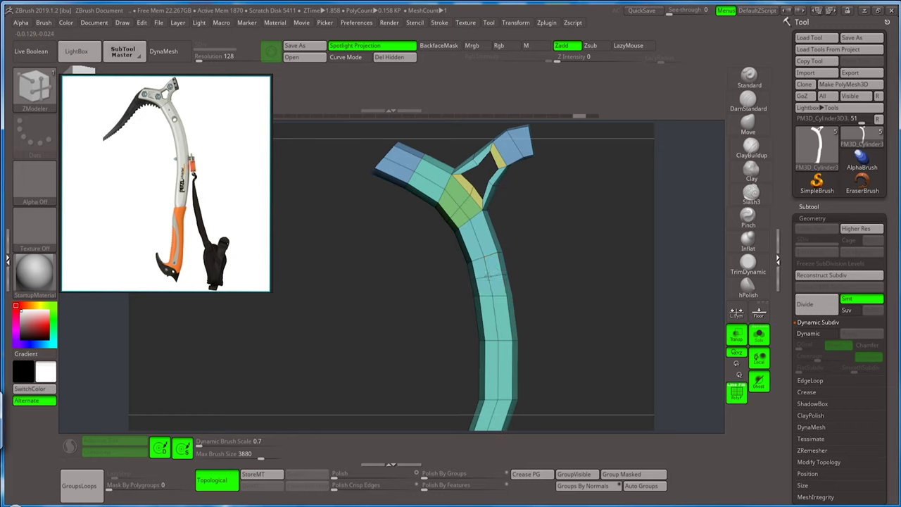
- Insert three edge loops across the upper shaft
{"action": "left_click", "coordinate": [487, 270]}
{"action": "left_click", "coordinate": [490, 287]}
{"action": "left_click", "coordinate": [490, 287]}
{"action": "left_click_drag", "start_coordinate": [529, 256], "coordinate": [498, 265], "text": "alt"}
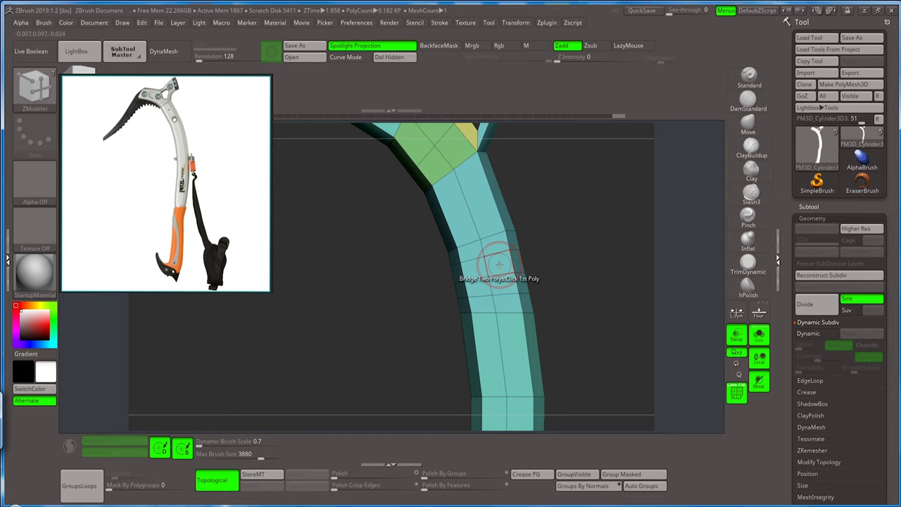
- Assign a patch of shaft faces to a new green polygroup, isolating it and grouping the visible faces
{"action": "key", "text": "space"}
{"action": "left_click", "coordinate": [499, 199]}
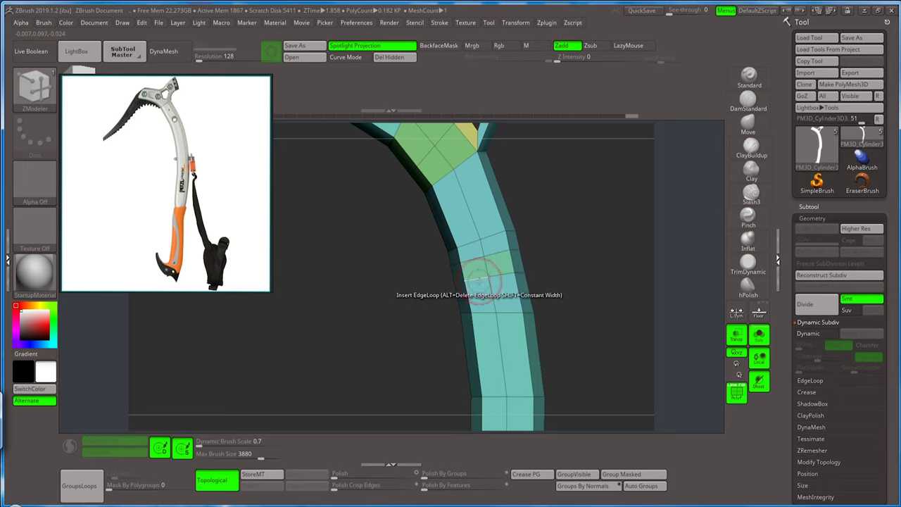
{"action": "left_click", "coordinate": [485, 267]}
{"action": "mouse_move", "coordinate": [564, 257]}
{"action": "left_mouse_down"}
{"action": "mouse_move", "coordinate": [527, 260]}
{"action": "mouse_move", "coordinate": [573, 254]}
{"action": "left_mouse_up"}
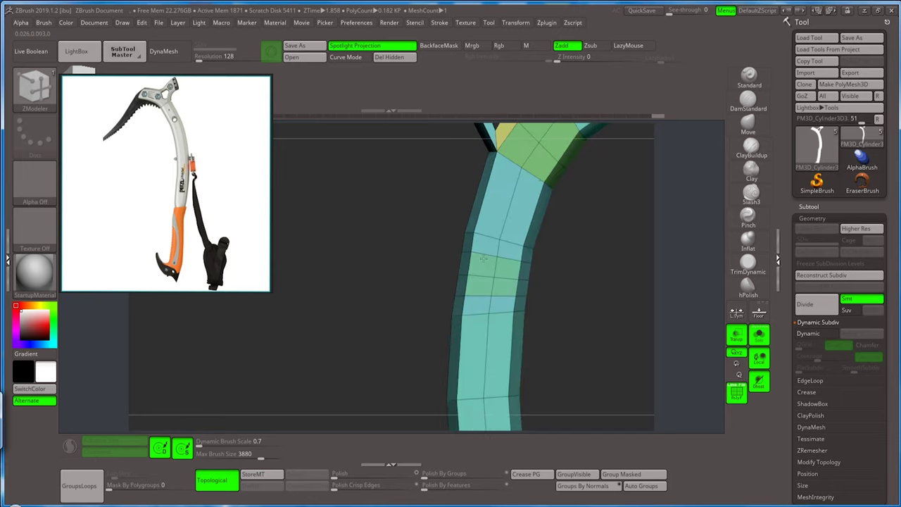
{"action": "left_click", "coordinate": [488, 276], "text": "ctrl+shift"}
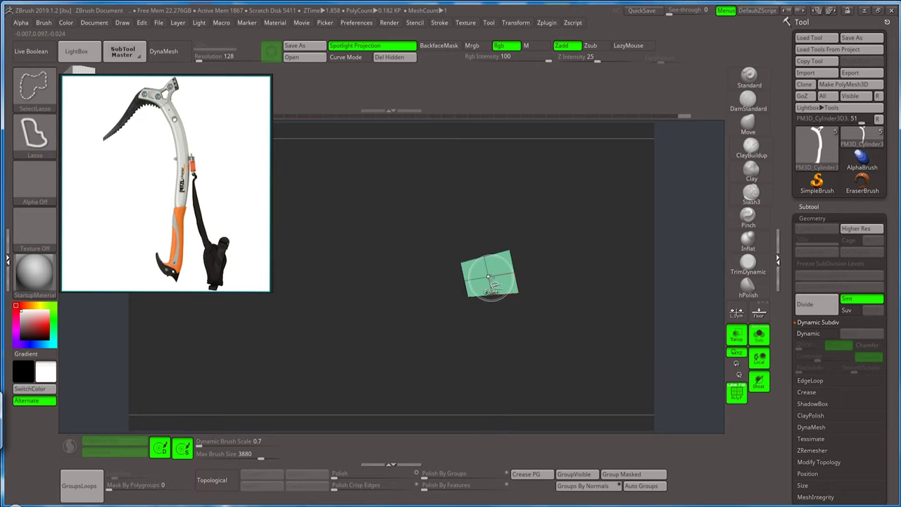
{"action": "left_click_drag", "start_coordinate": [535, 253], "coordinate": [517, 262]}
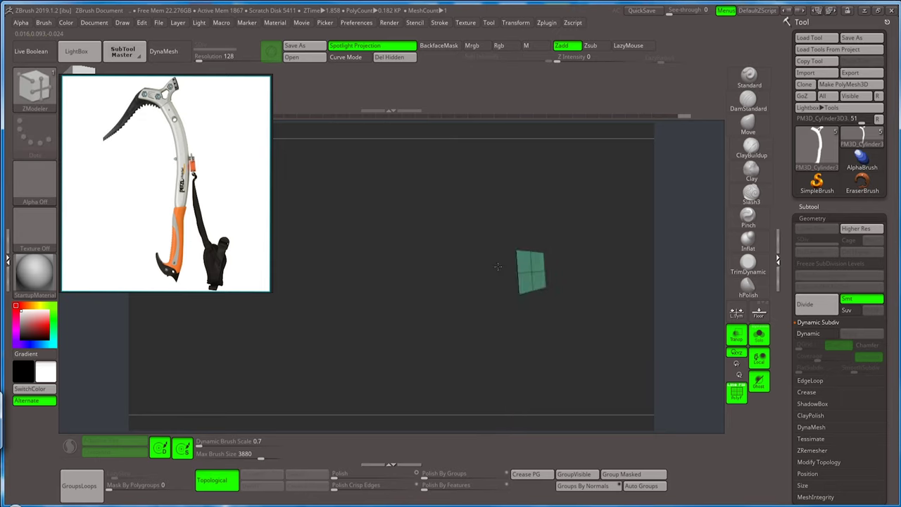
{"action": "left_click", "coordinate": [575, 476]}
{"action": "left_click_drag", "start_coordinate": [573, 348], "coordinate": [573, 346]}
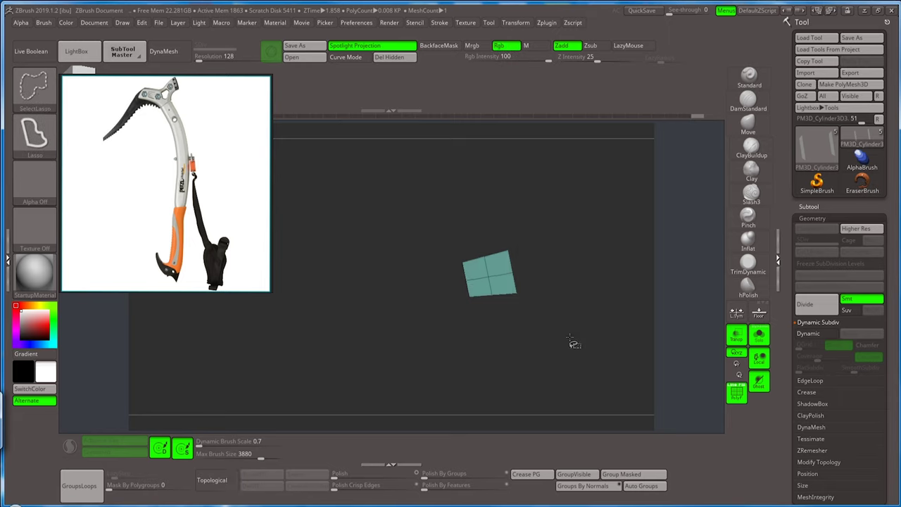
{"action": "left_click", "coordinate": [573, 346], "text": "ctrl+shift"}
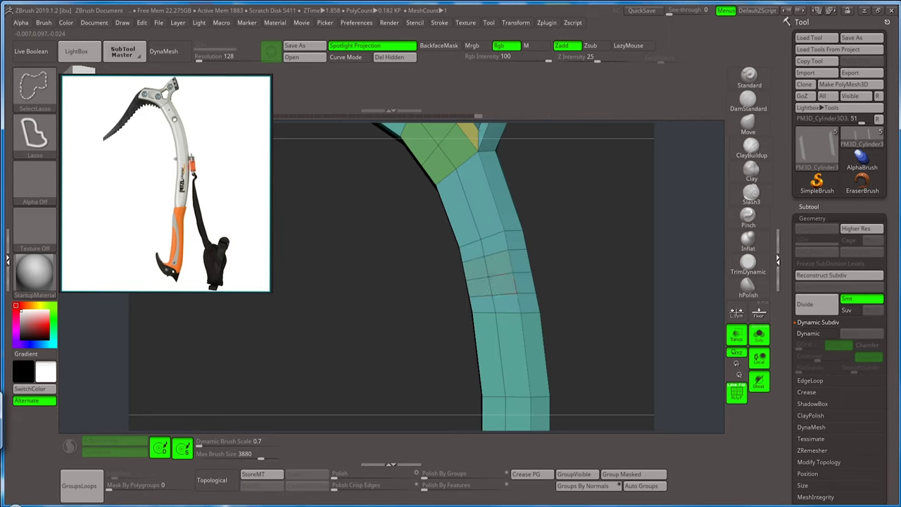
- Isolate the small quad patch, make it its own polygroup, then unhide and frame the mesh
{"action": "left_click", "coordinate": [493, 272], "text": "ctrl+shift"}
{"action": "left_click", "coordinate": [576, 476]}
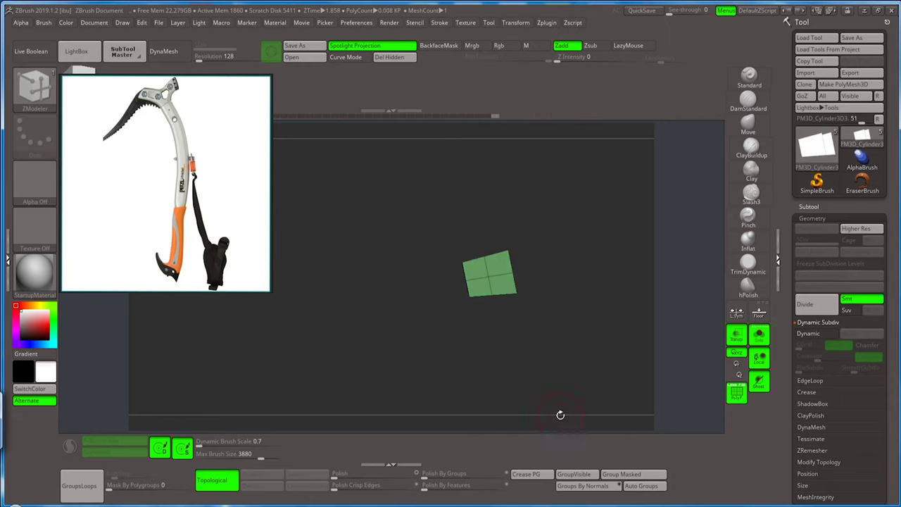
{"action": "left_click", "coordinate": [574, 361], "text": "ctrl+shift"}
{"action": "left_click_drag", "start_coordinate": [574, 362], "coordinate": [530, 282]}
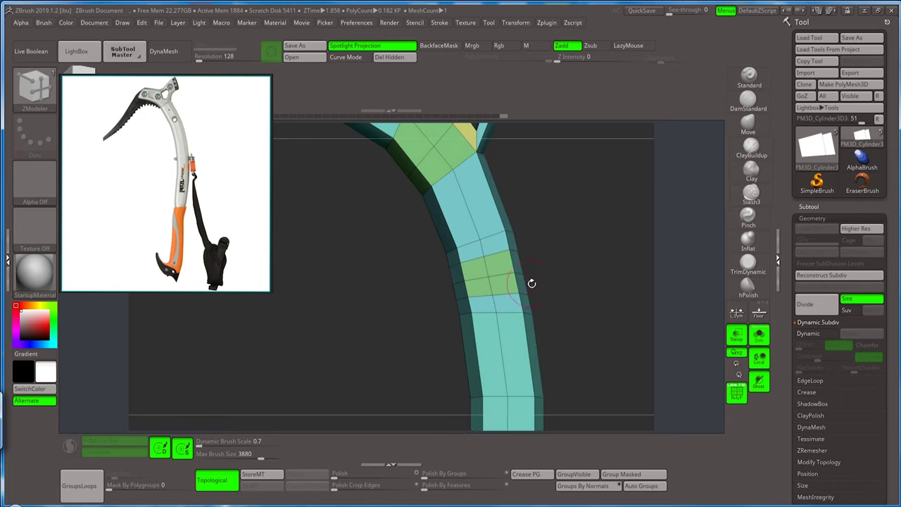
{"action": "left_click", "coordinate": [491, 280], "text": "ctrl+shift"}
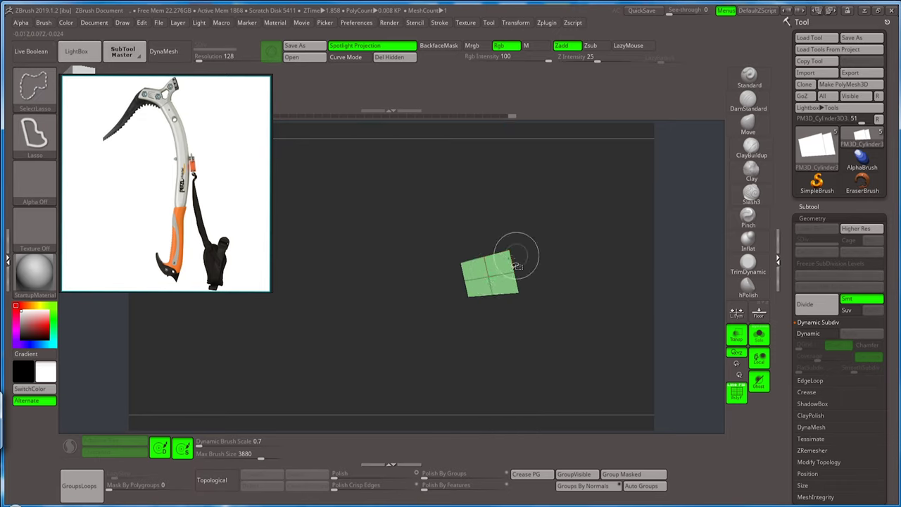
{"action": "left_click", "coordinate": [577, 236], "text": "ctrl+shift"}
{"action": "key", "text": "f"}
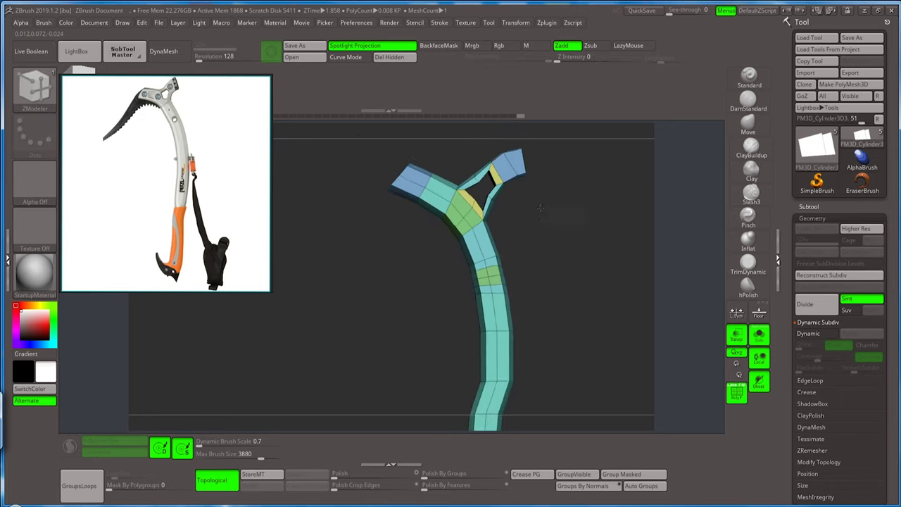
{"action": "mouse_move", "coordinate": [542, 251]}
{"action": "left_mouse_down"}
{"action": "mouse_move", "coordinate": [534, 241]}
{"action": "mouse_move", "coordinate": [540, 246]}
{"action": "left_mouse_up"}
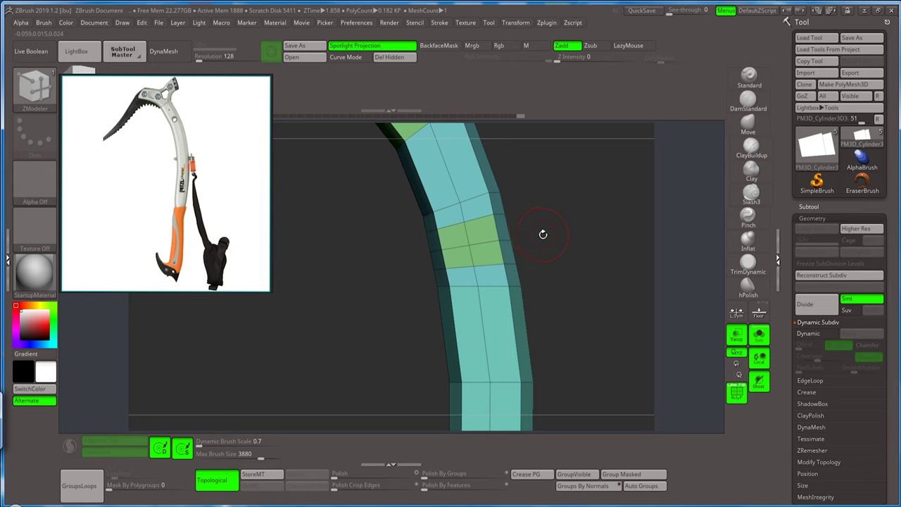
{"action": "key", "text": "space"}
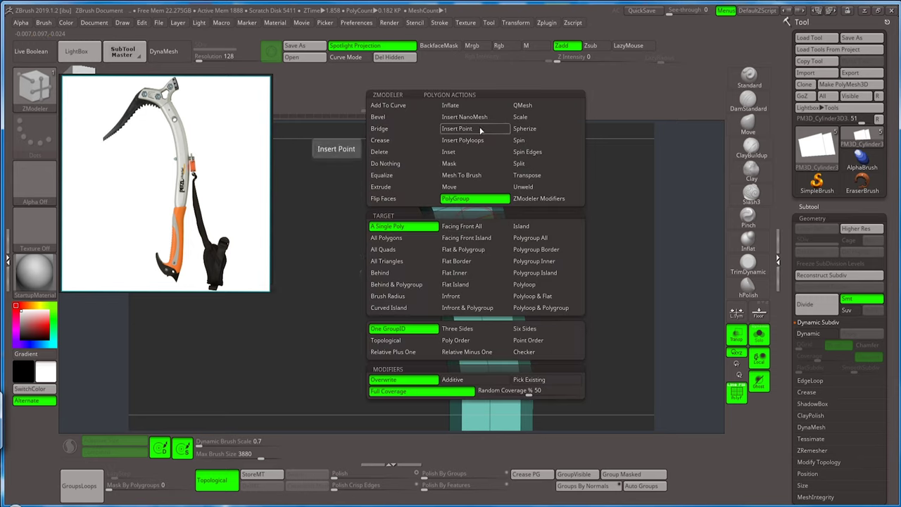
- Inset the whole green polygroup on the shaft, redoing the inset once
{"action": "left_click", "coordinate": [448, 152]}
{"action": "left_click", "coordinate": [531, 237]}
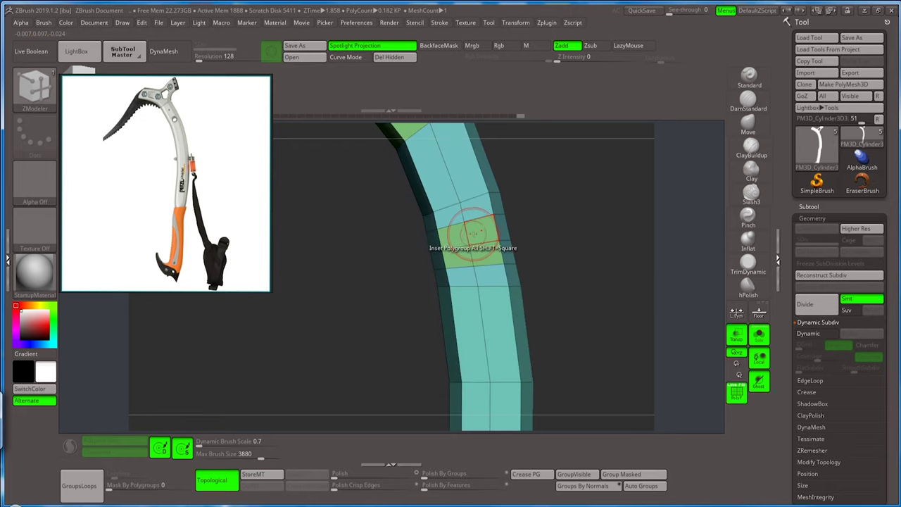
{"action": "left_click_drag", "start_coordinate": [473, 232], "coordinate": [485, 242]}
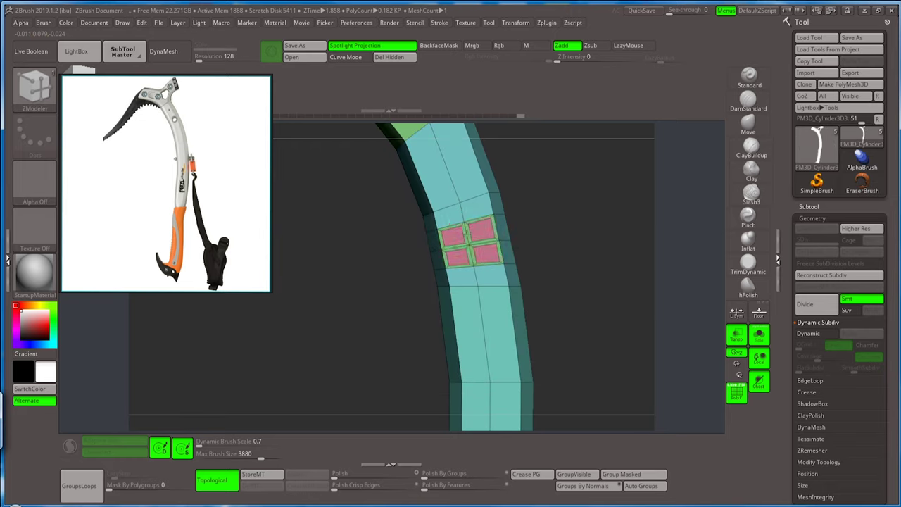
{"action": "key", "text": "ctrl+z"}
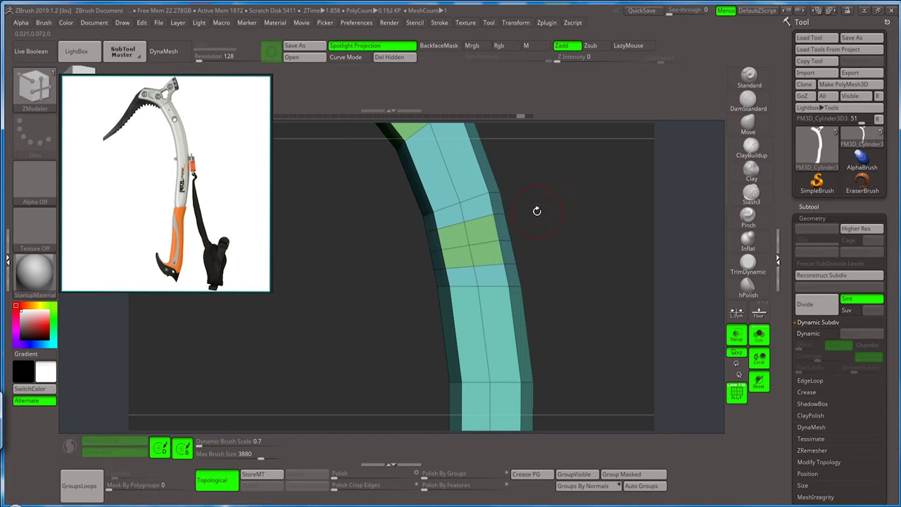
{"action": "left_click_drag", "start_coordinate": [470, 238], "coordinate": [491, 231]}
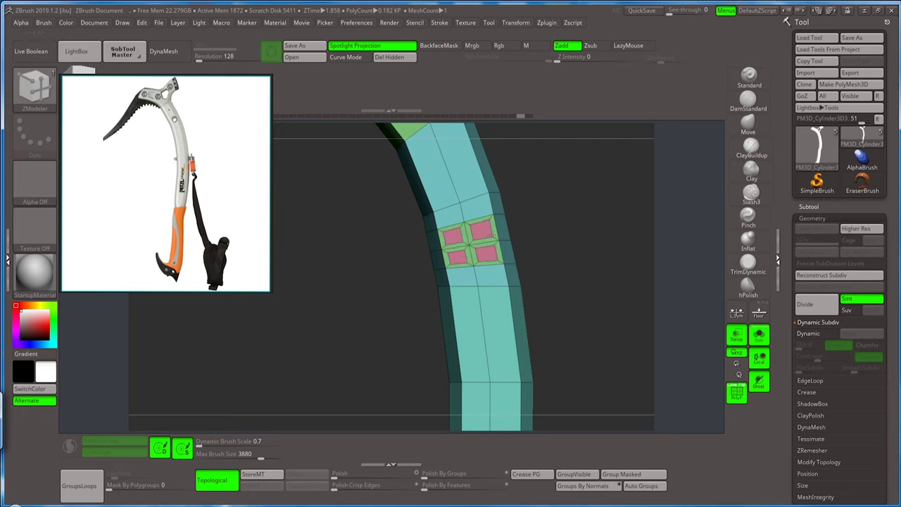
- Undo the green patch inset and add an edge loop across the shaft below the fork
{"action": "scroll", "coordinate": [525, 211], "scroll_direction": "up", "scroll_amount": 2}
{"action": "scroll", "coordinate": [535, 210], "scroll_direction": "up", "scroll_amount": 2}
{"action": "right_click_drag", "start_coordinate": [538, 210], "coordinate": [483, 241]}
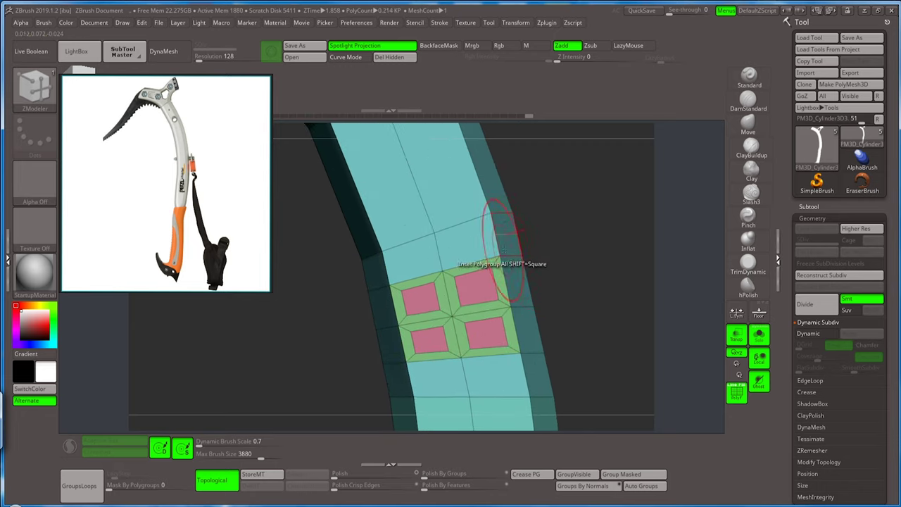
{"action": "key", "text": "space"}
{"action": "left_click", "coordinate": [535, 276]}
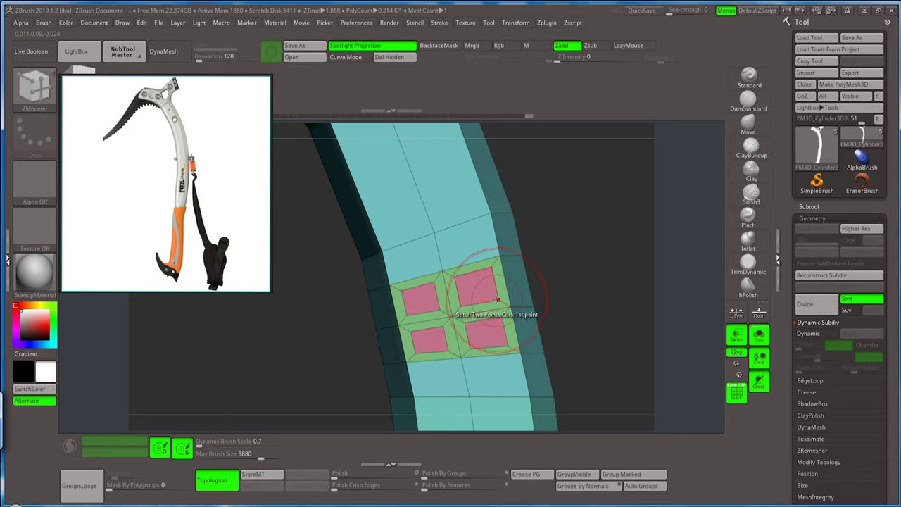
{"action": "key", "text": "ctrl+z"}
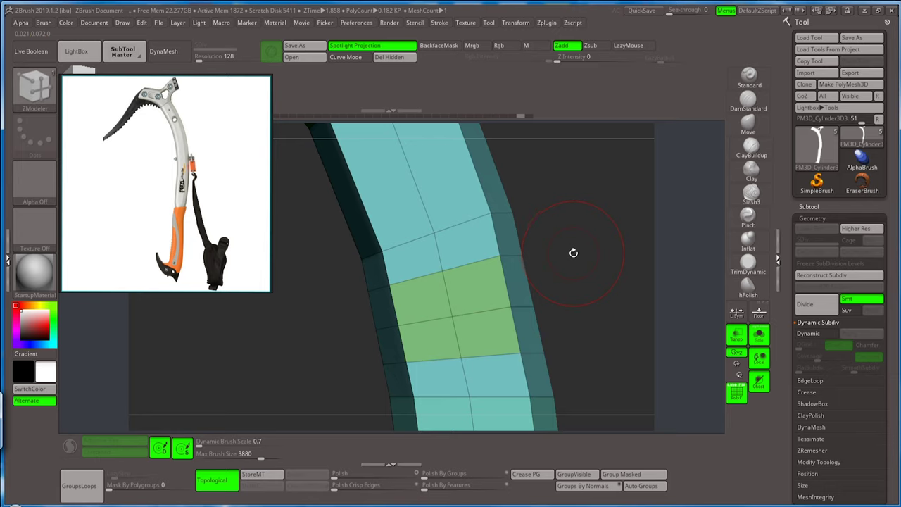
{"action": "left_click_drag", "start_coordinate": [573, 254], "coordinate": [525, 192]}
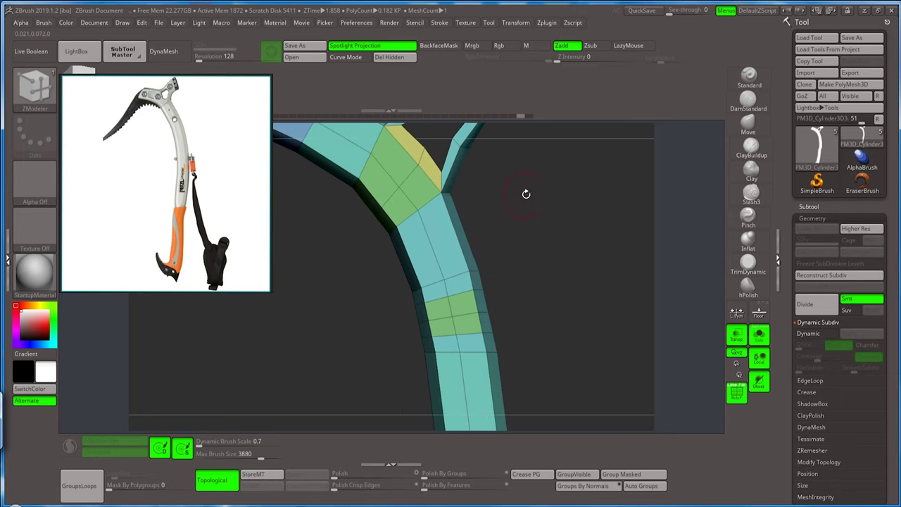
{"action": "left_click", "coordinate": [464, 296]}
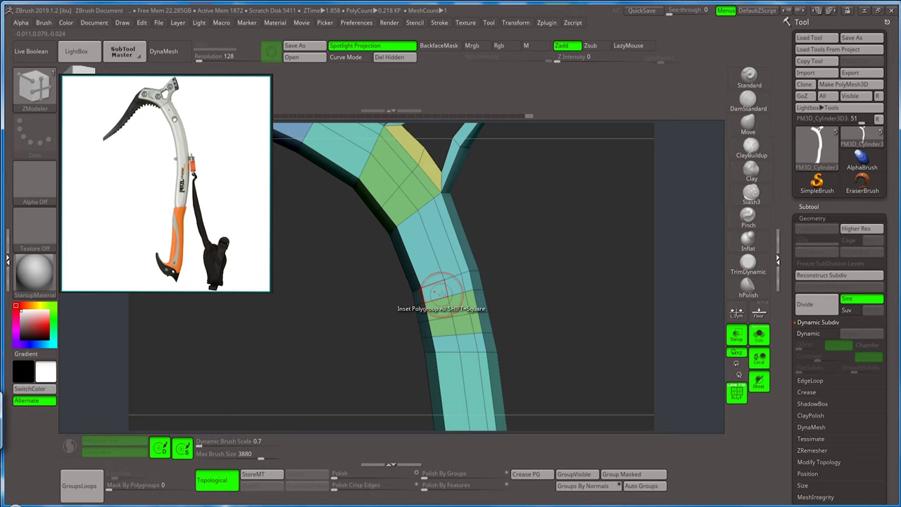
- Add two edge loops through the green band and give its front faces a separate tan polygroup
{"action": "left_click", "coordinate": [434, 303]}
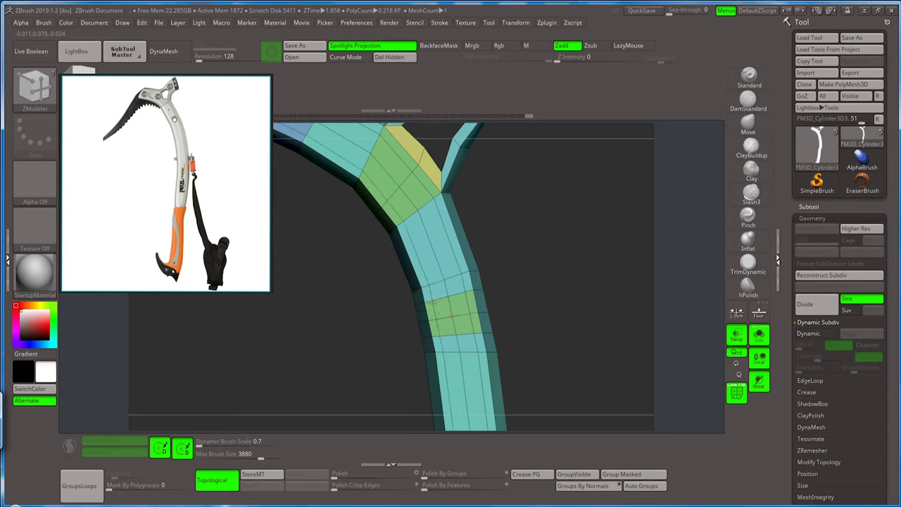
{"action": "left_click", "coordinate": [440, 313]}
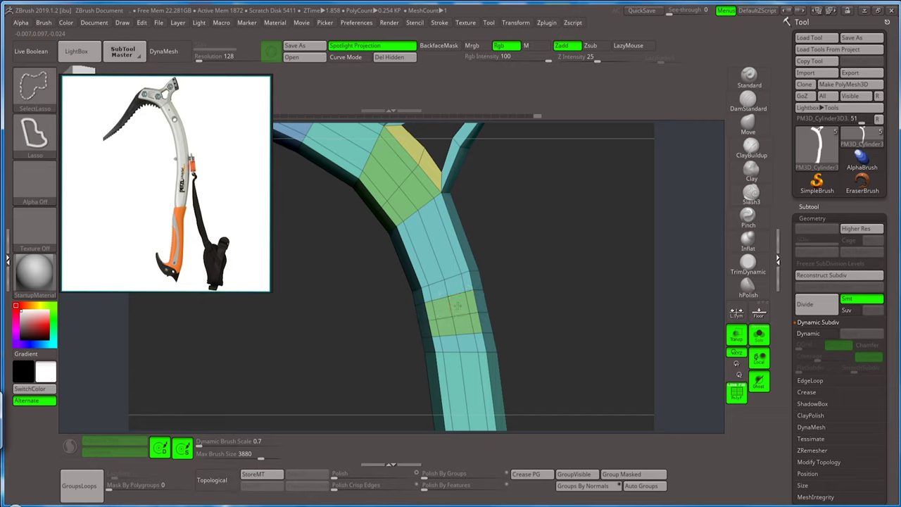
{"action": "left_click", "coordinate": [454, 311], "text": "ctrl+shift"}
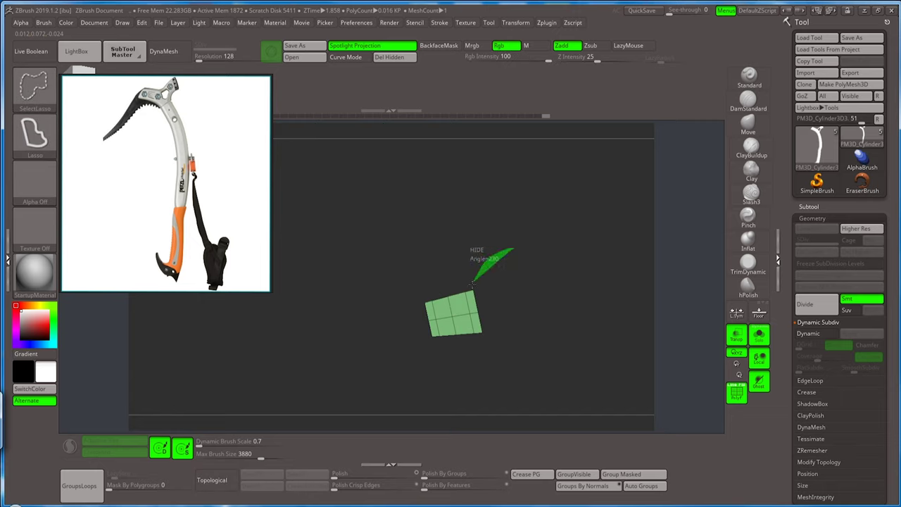
{"action": "left_click_drag", "start_coordinate": [478, 332], "coordinate": [486, 352], "text": "ctrl+shift"}
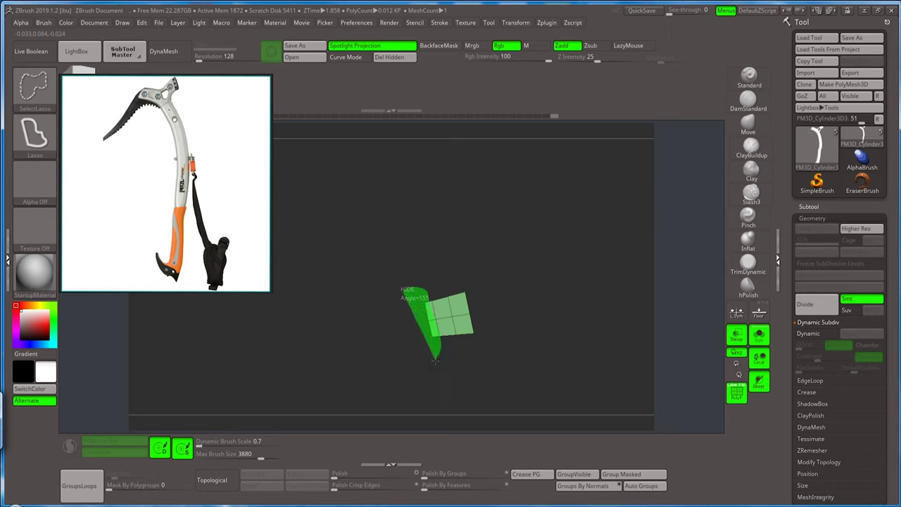
{"action": "left_click_drag", "start_coordinate": [435, 360], "coordinate": [438, 359], "text": "ctrl+shift"}
{"action": "left_click", "coordinate": [438, 288], "text": "ctrl+shift"}
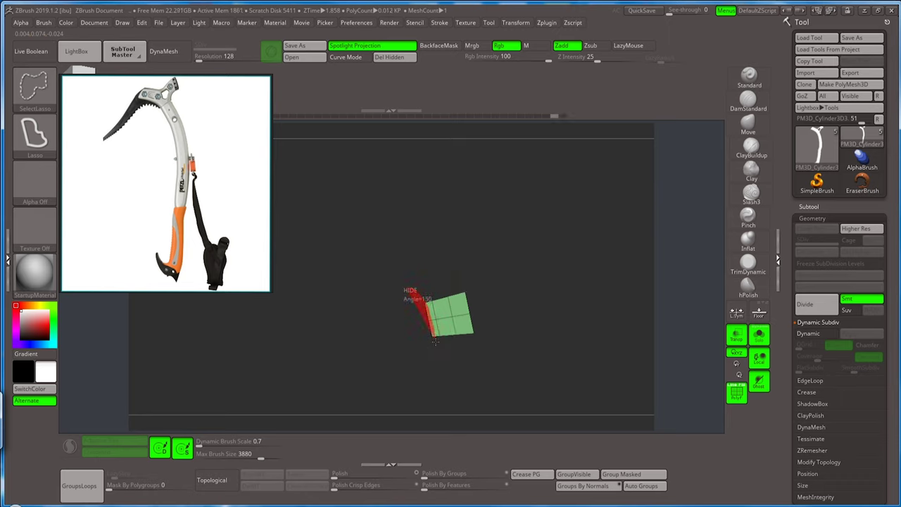
{"action": "left_click_drag", "start_coordinate": [435, 341], "coordinate": [442, 372], "text": "ctrl+shift"}
{"action": "left_click", "coordinate": [575, 476]}
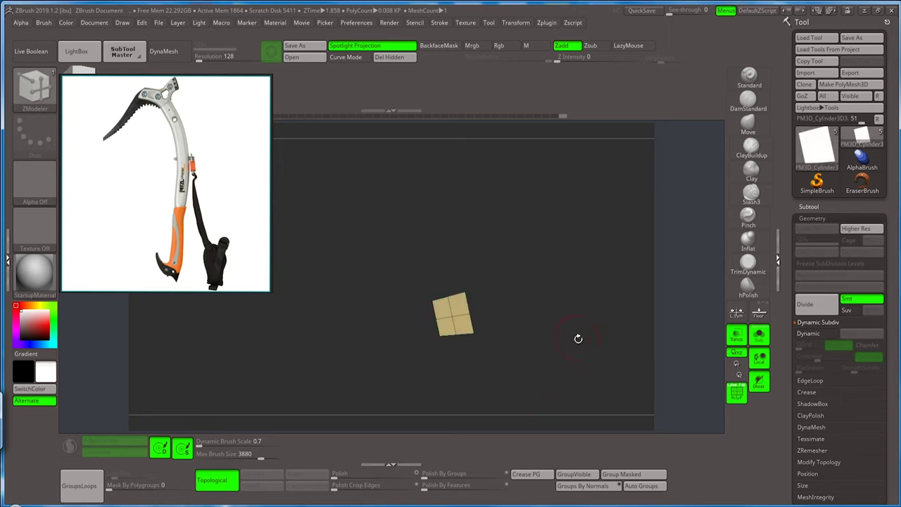
{"action": "left_click", "coordinate": [573, 323], "text": "ctrl+shift"}
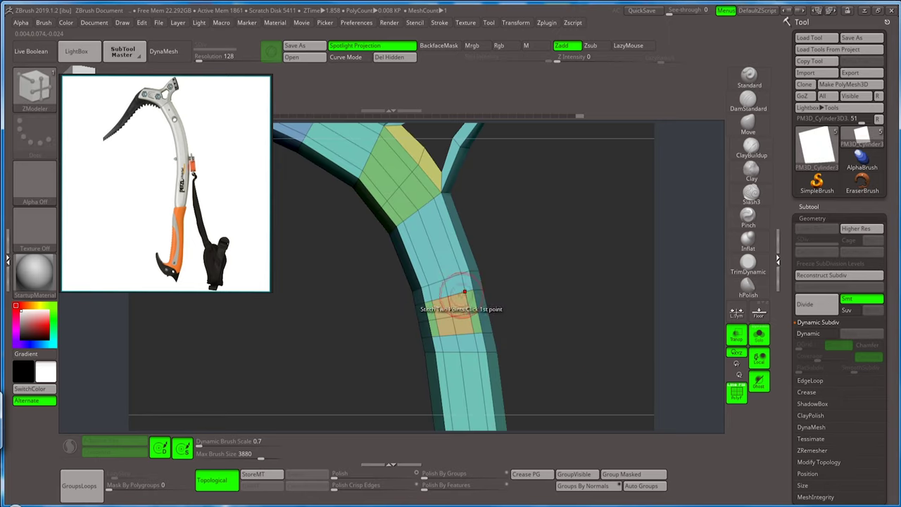
- Choose the Bridge Two Polys action and turn the model toward the shaft's other side
{"action": "key", "text": "space"}
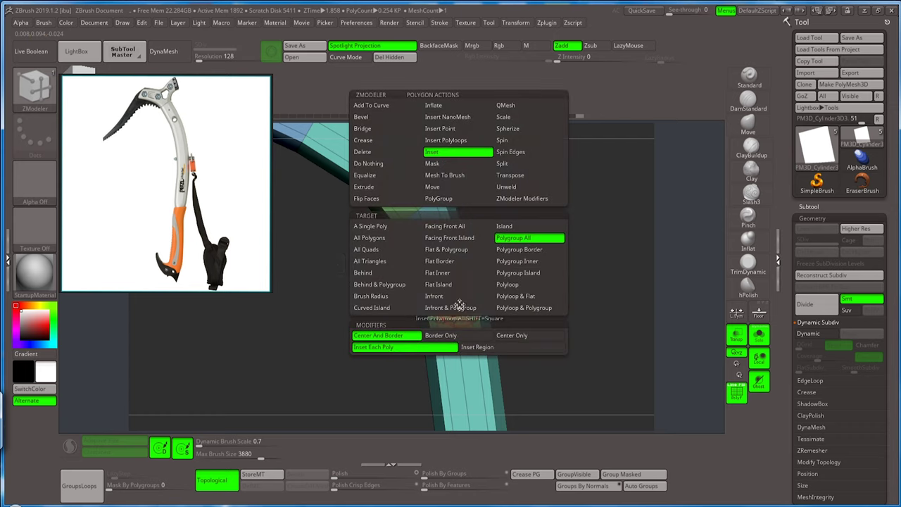
{"action": "left_click", "coordinate": [387, 128]}
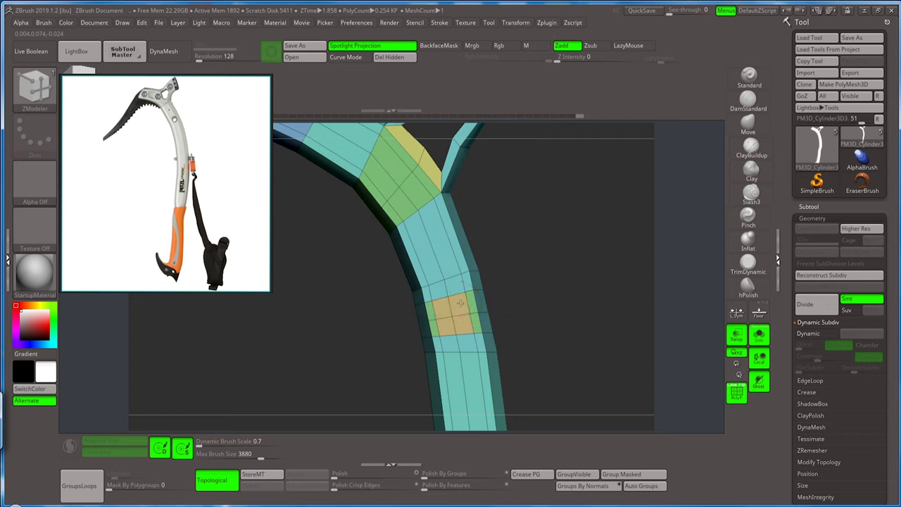
{"action": "left_click_drag", "start_coordinate": [503, 282], "coordinate": [535, 296]}
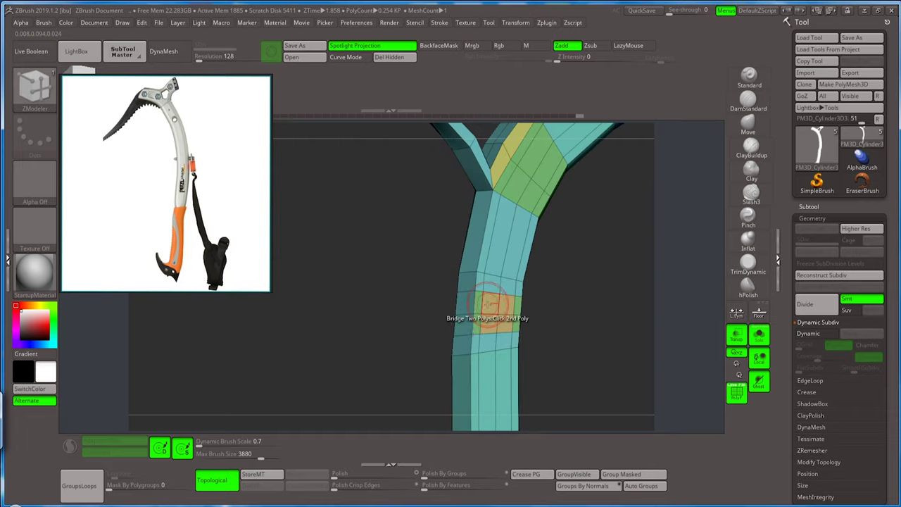
{"action": "left_click_drag", "start_coordinate": [408, 310], "coordinate": [469, 305]}
{"action": "key", "text": "ctrl"}
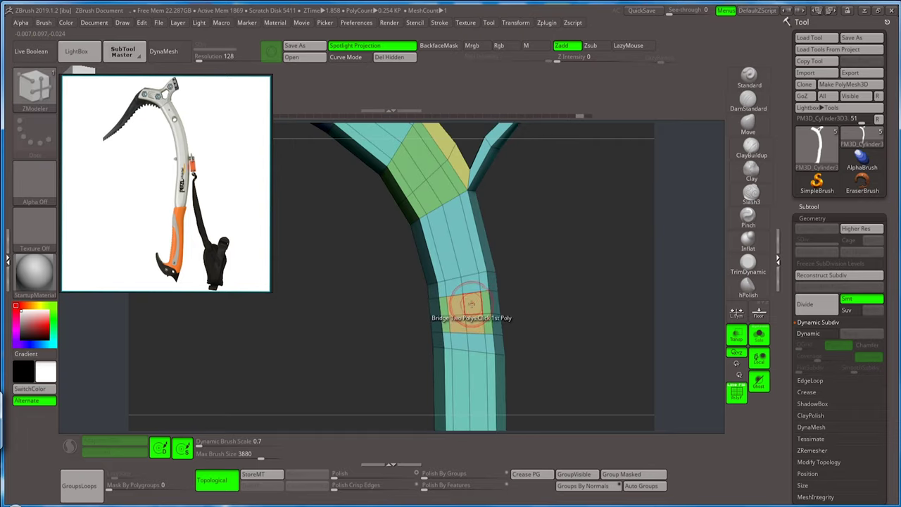
{"action": "key", "text": "space"}
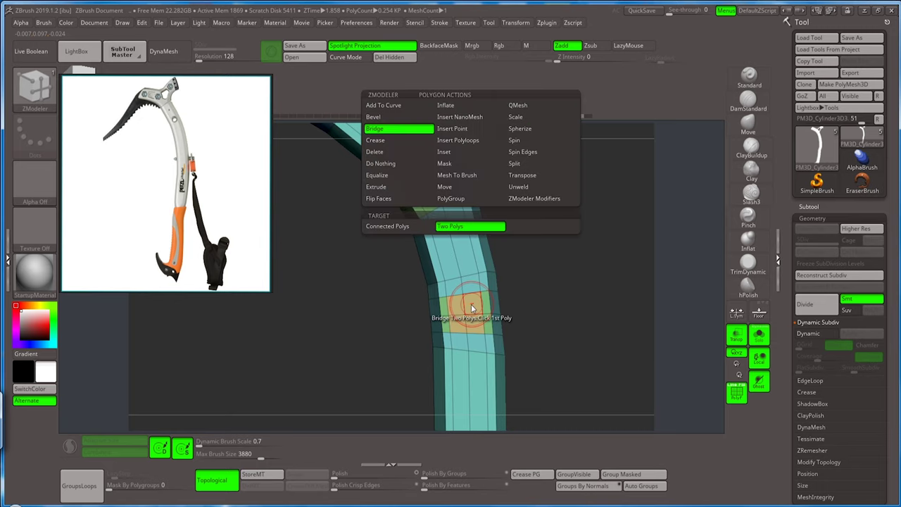
- Rotate around the shaft to inspect the new tunnel through the bridged patch
{"action": "right_click_drag", "start_coordinate": [465, 304], "coordinate": [486, 303]}
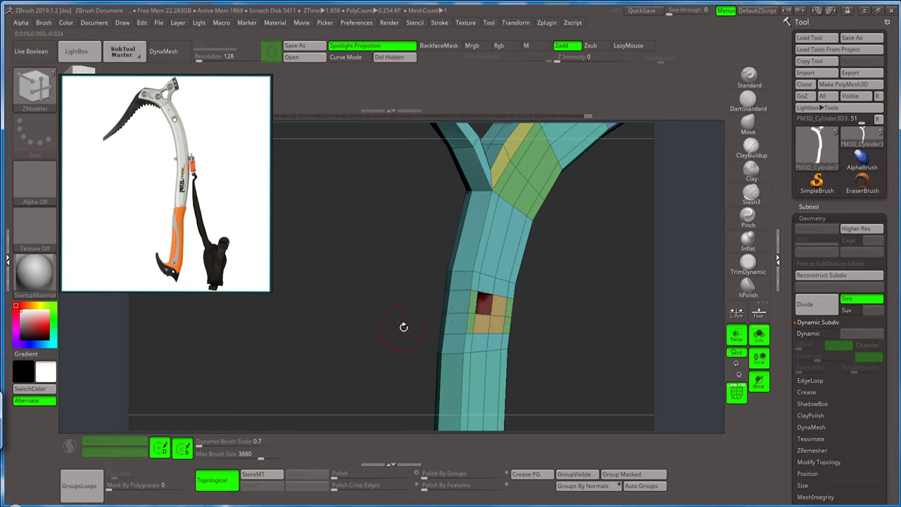
{"action": "right_click_drag", "start_coordinate": [404, 327], "coordinate": [493, 310]}
{"action": "mouse_move", "coordinate": [585, 255]}
{"action": "right_mouse_down"}
{"action": "mouse_move", "coordinate": [501, 214]}
{"action": "mouse_move", "coordinate": [485, 244]}
{"action": "mouse_move", "coordinate": [559, 261]}
{"action": "mouse_move", "coordinate": [505, 245]}
{"action": "mouse_move", "coordinate": [405, 287]}
{"action": "right_mouse_up"}
- Delete the three inner faces left inside the hole using Delete Single Poly
{"action": "key", "text": "space"}
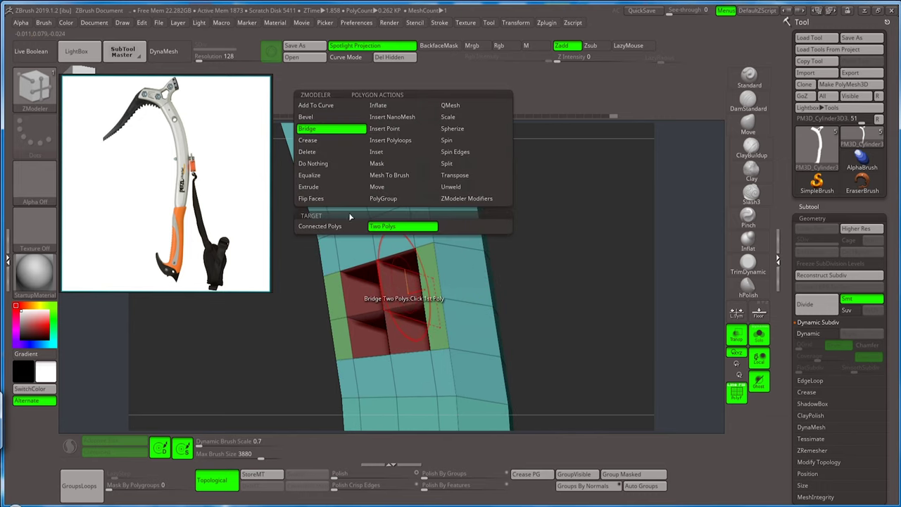
{"action": "left_click", "coordinate": [330, 161]}
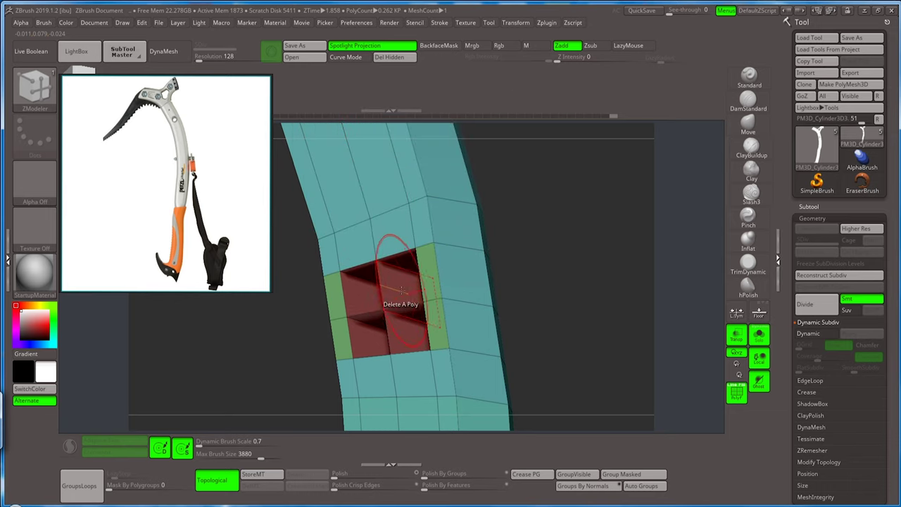
{"action": "left_click", "coordinate": [401, 289]}
{"action": "left_click", "coordinate": [409, 334]}
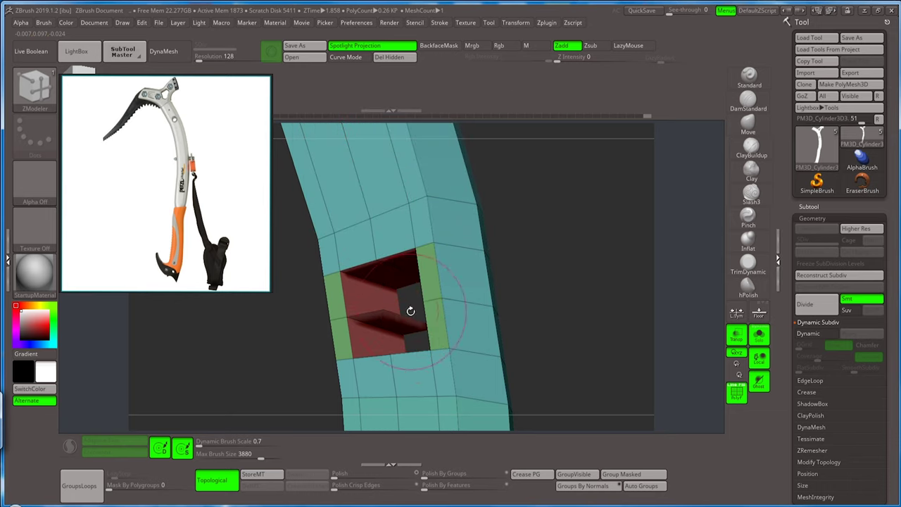
{"action": "mouse_move", "coordinate": [489, 317]}
{"action": "left_mouse_down"}
{"action": "mouse_move", "coordinate": [522, 261]}
{"action": "mouse_move", "coordinate": [478, 331]}
{"action": "left_mouse_up"}
{"action": "left_click", "coordinate": [478, 341]}
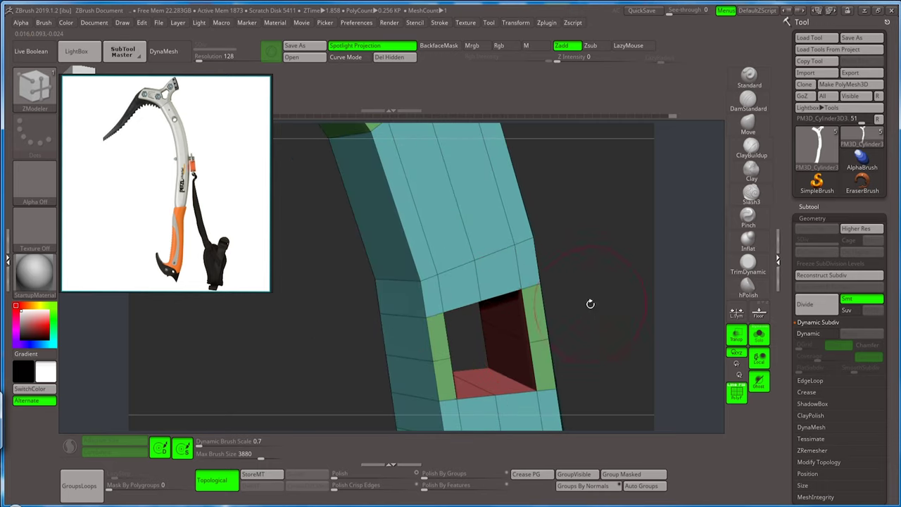
{"action": "mouse_move", "coordinate": [590, 304]}
{"action": "left_mouse_down"}
{"action": "mouse_move", "coordinate": [555, 255]}
{"action": "mouse_move", "coordinate": [569, 248]}
{"action": "mouse_move", "coordinate": [574, 257]}
{"action": "mouse_move", "coordinate": [517, 171]}
{"action": "mouse_move", "coordinate": [554, 299]}
{"action": "mouse_move", "coordinate": [525, 189]}
{"action": "left_mouse_up"}
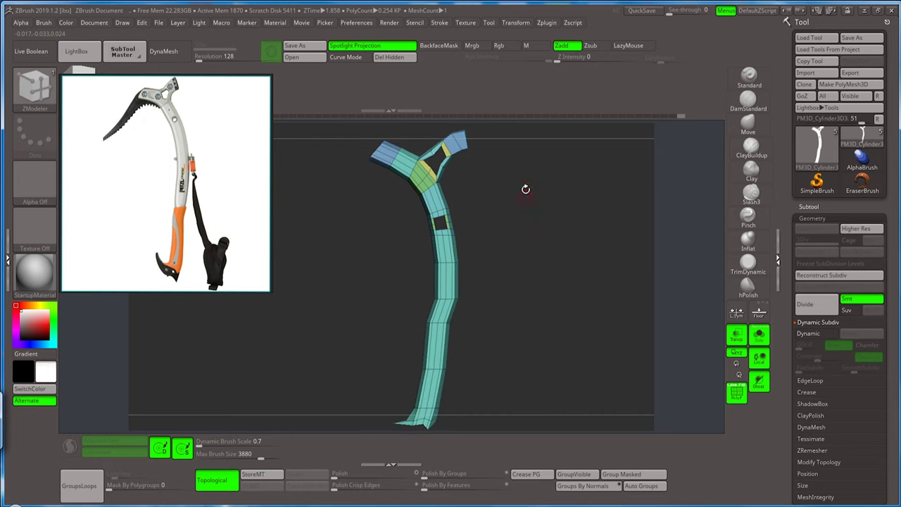
- Preview the axe with Dynamic Subdiv, turn it off, and slide the loop below the hole upward
{"action": "mouse_move", "coordinate": [509, 270]}
{"action": "left_mouse_down"}
{"action": "mouse_move", "coordinate": [506, 239]}
{"action": "mouse_move", "coordinate": [516, 273]}
{"action": "mouse_move", "coordinate": [507, 252]}
{"action": "mouse_move", "coordinate": [549, 261]}
{"action": "left_mouse_up"}
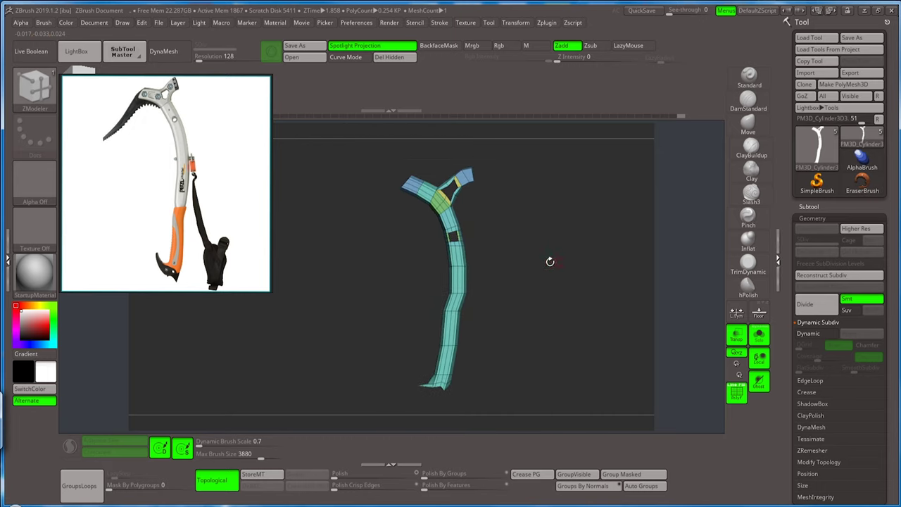
{"action": "left_click", "coordinate": [807, 334]}
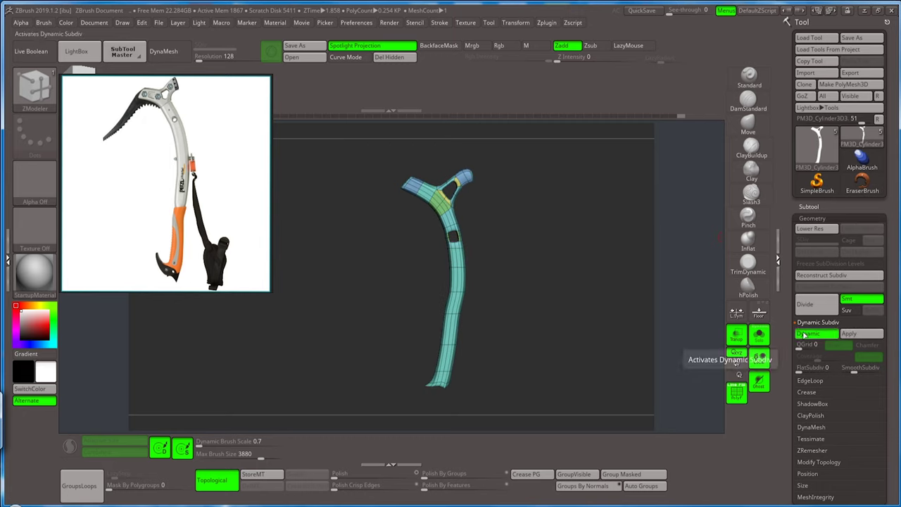
{"action": "mouse_move", "coordinate": [483, 235]}
{"action": "left_mouse_down"}
{"action": "mouse_move", "coordinate": [479, 227]}
{"action": "mouse_move", "coordinate": [528, 412]}
{"action": "mouse_move", "coordinate": [499, 250]}
{"action": "mouse_move", "coordinate": [514, 287]}
{"action": "mouse_move", "coordinate": [501, 296]}
{"action": "left_mouse_up"}
{"action": "key", "text": "shift+d"}
{"action": "key", "text": "space"}
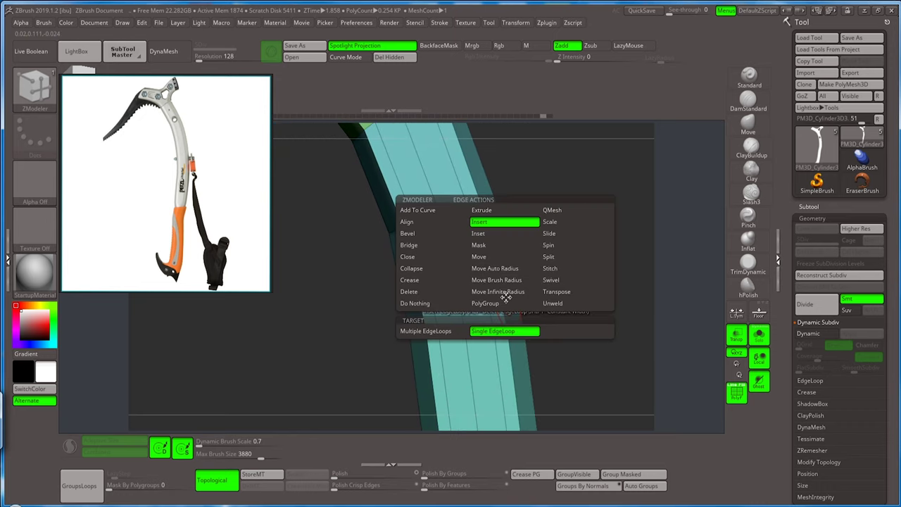
{"action": "left_click", "coordinate": [552, 234]}
{"action": "left_click_drag", "start_coordinate": [505, 299], "coordinate": [505, 281]}
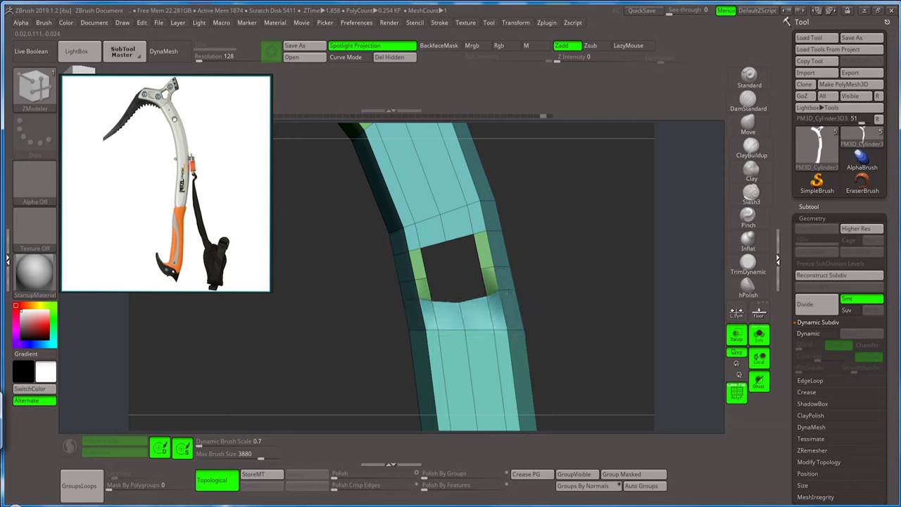